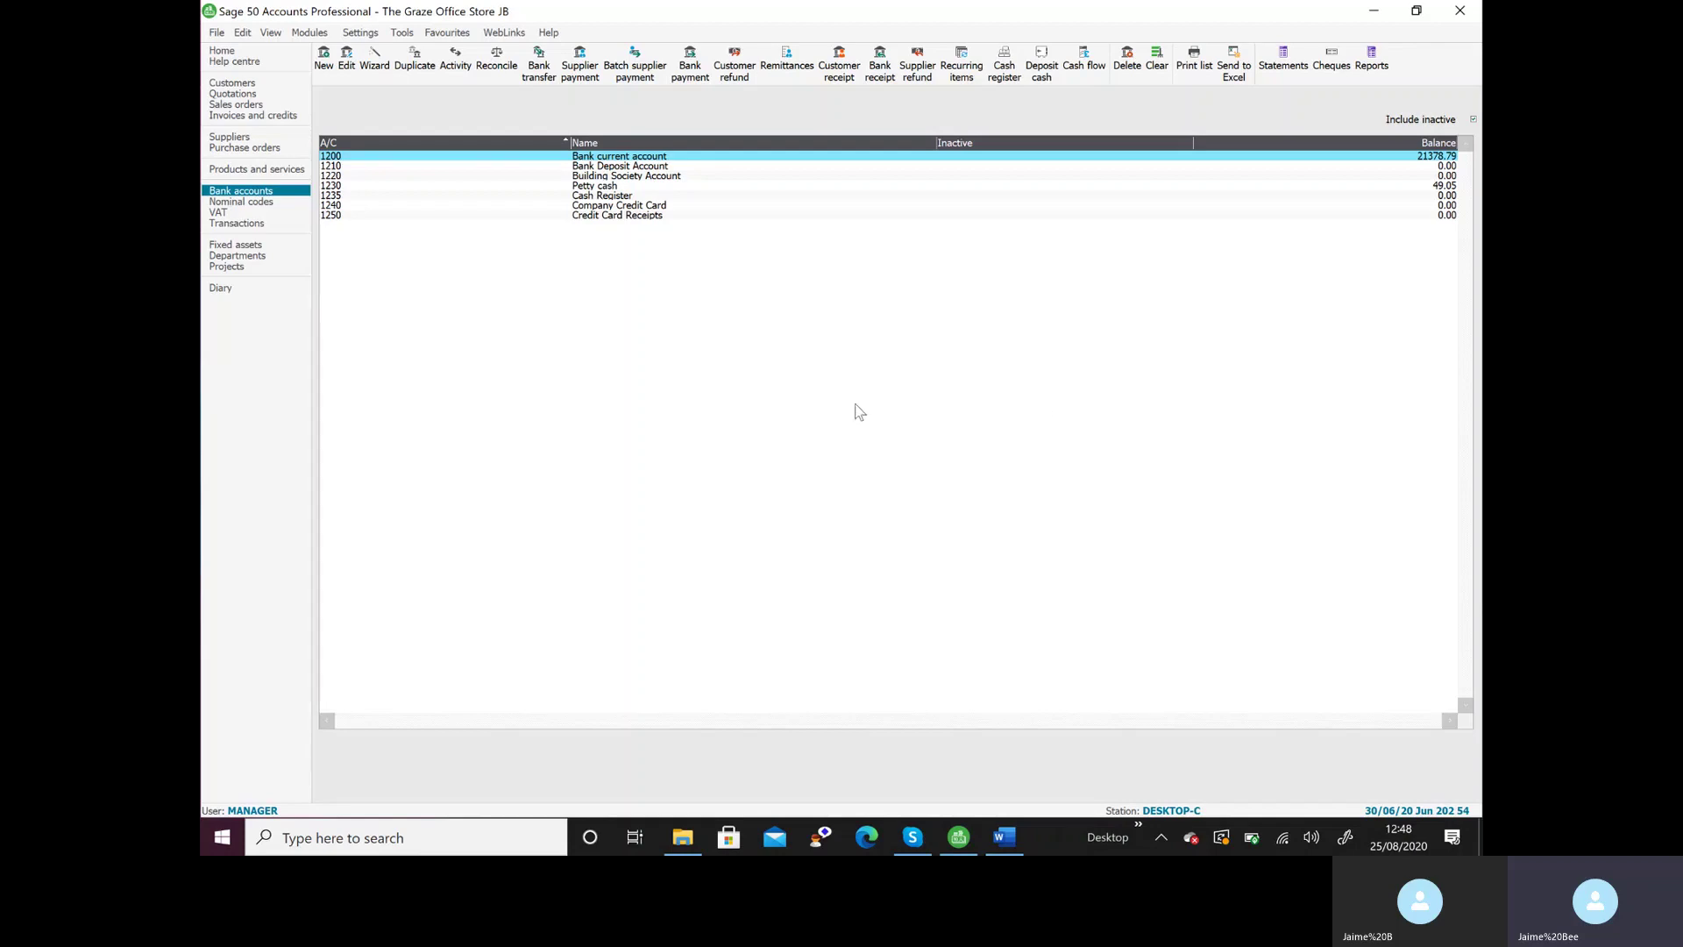
# - Start reconciling account 1200 against the 30/06/2020 statement with ending balance 21263.79
pyautogui.click(496, 59)
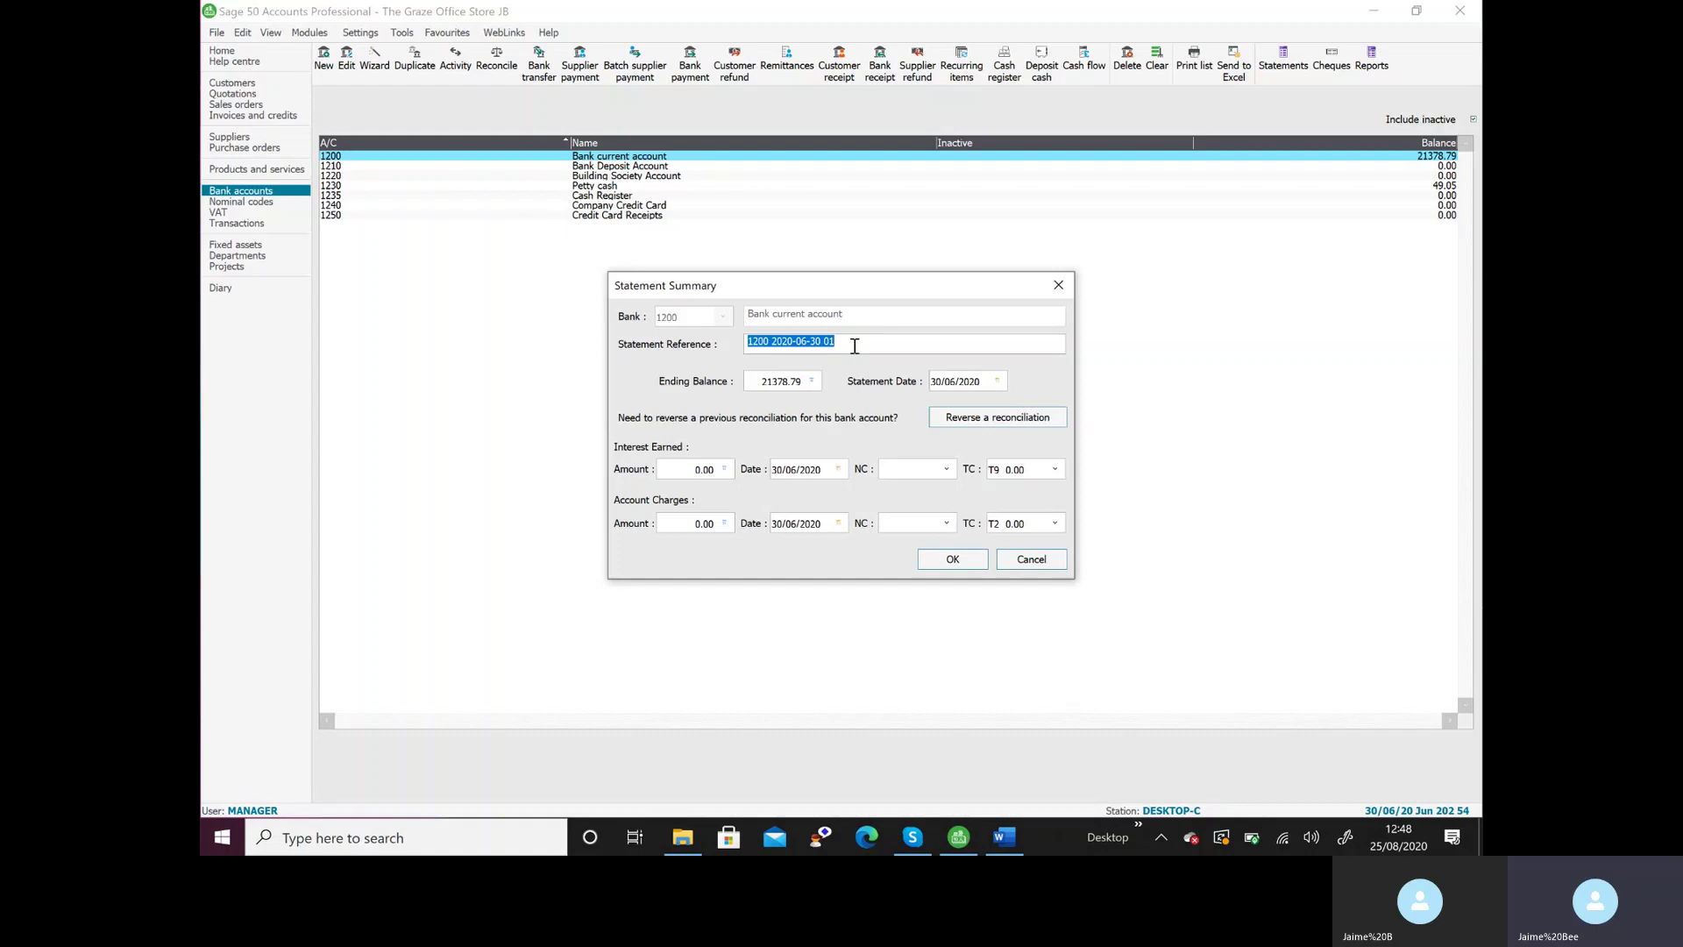
pyautogui.click(791, 379)
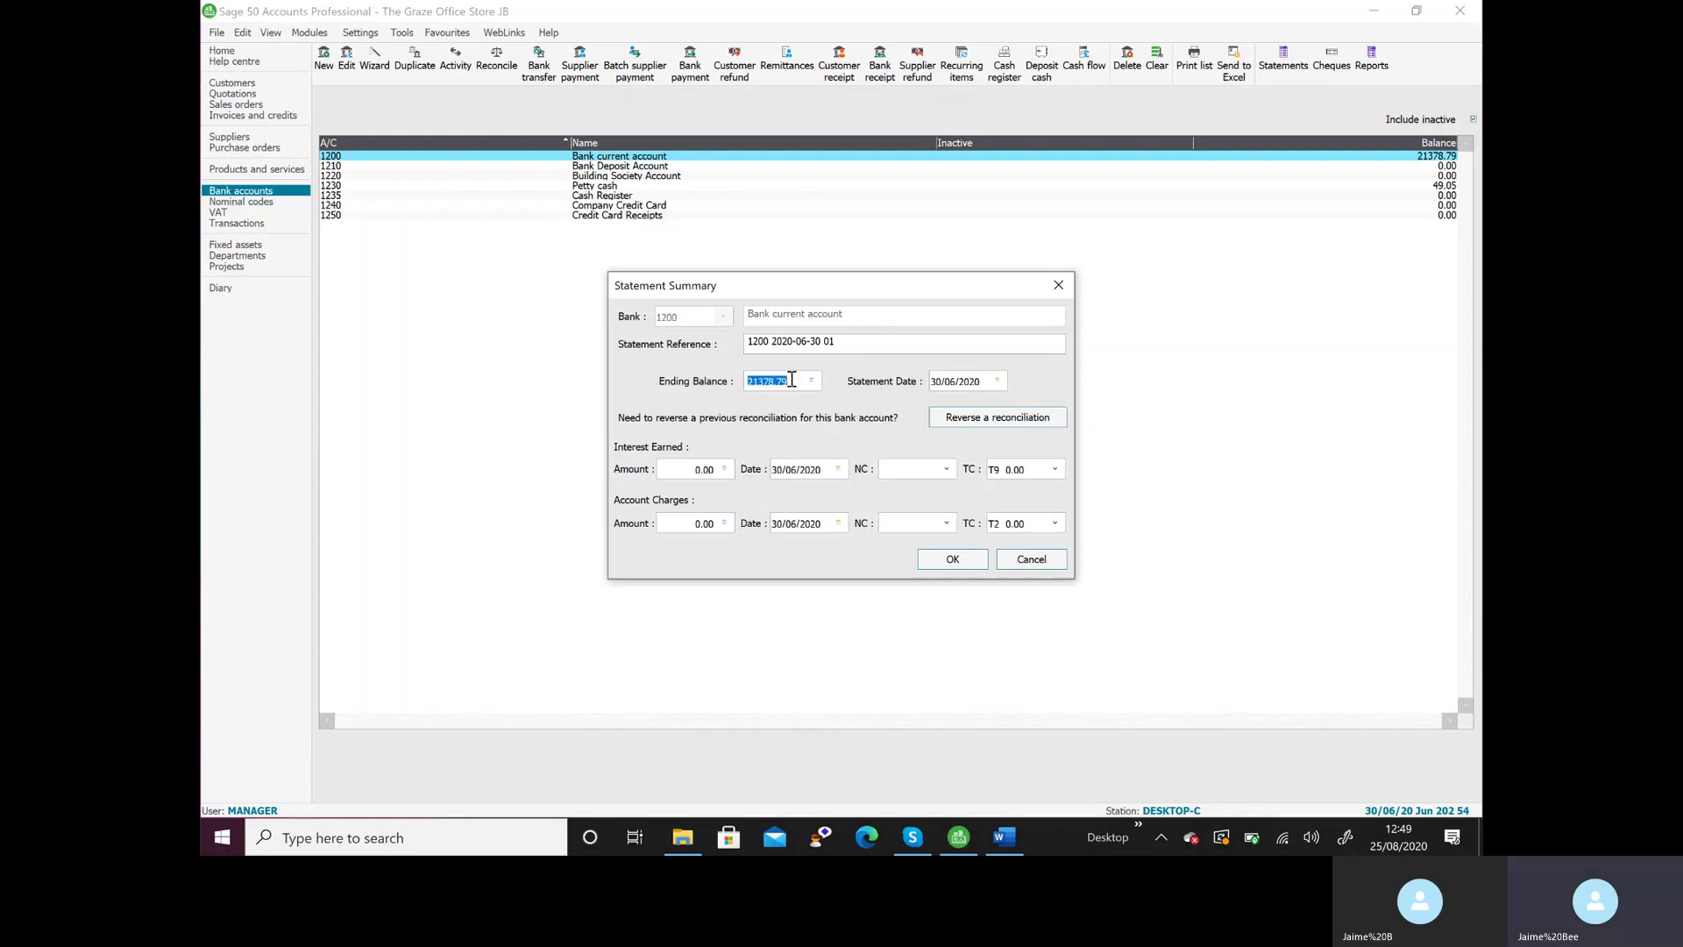
pyautogui.write('21')
pyautogui.click(965, 563)
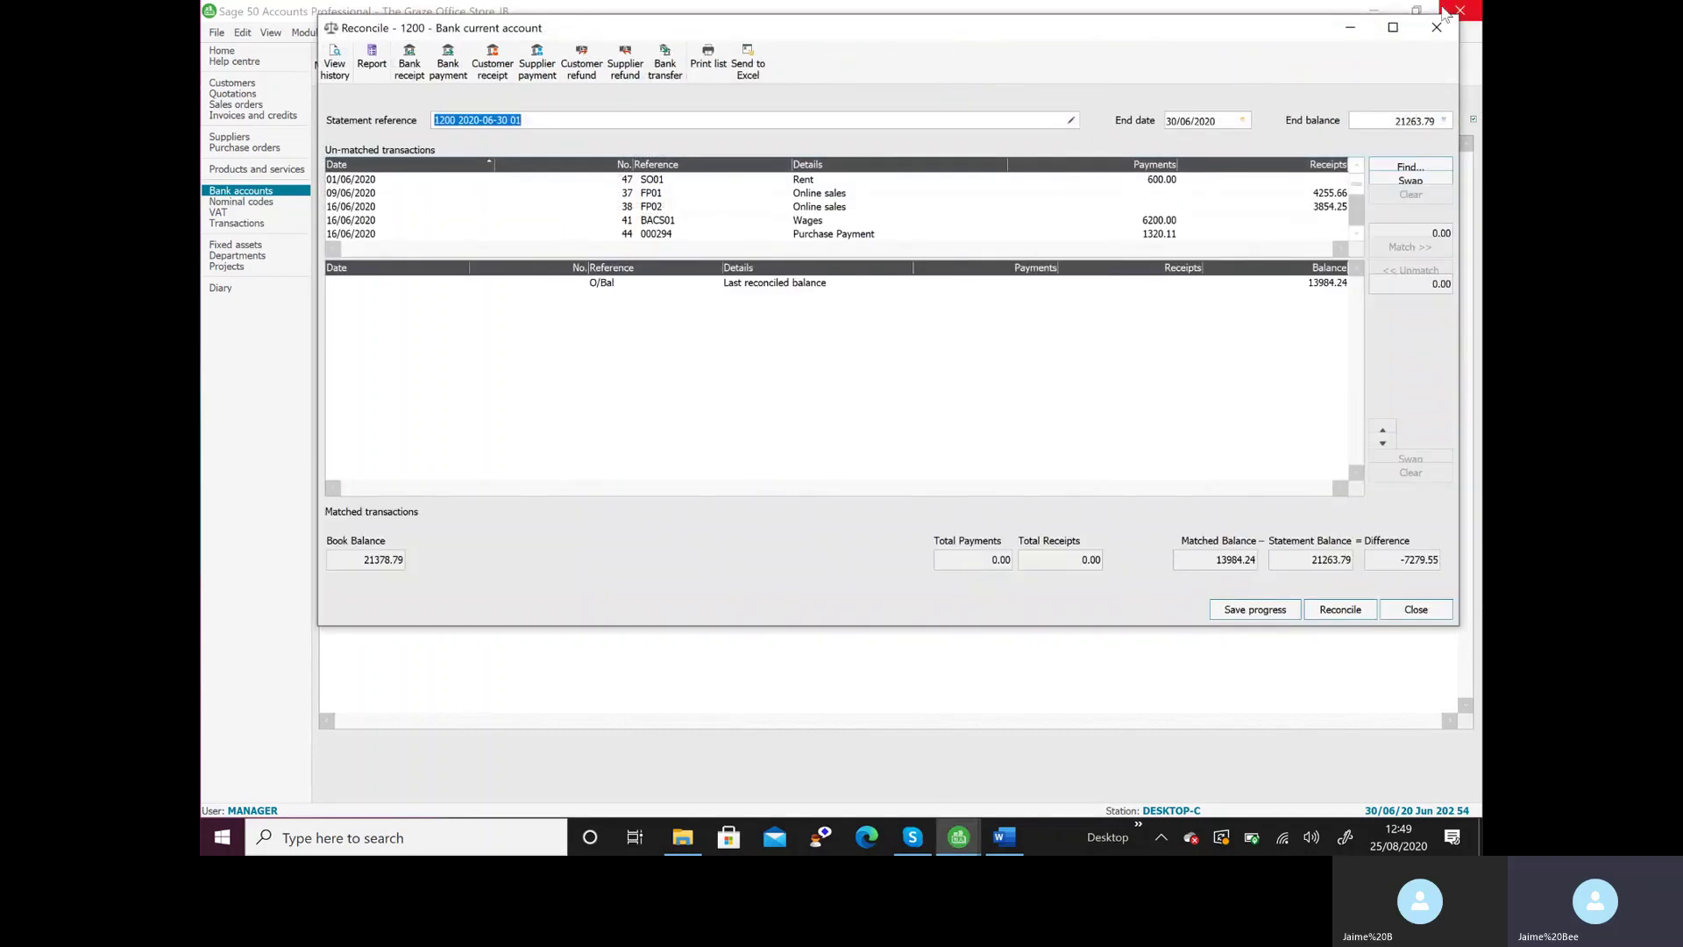
# - Maximise the Reconcile window and enlarge the un-matched list to show all ten transactions
pyautogui.click(1391, 28)
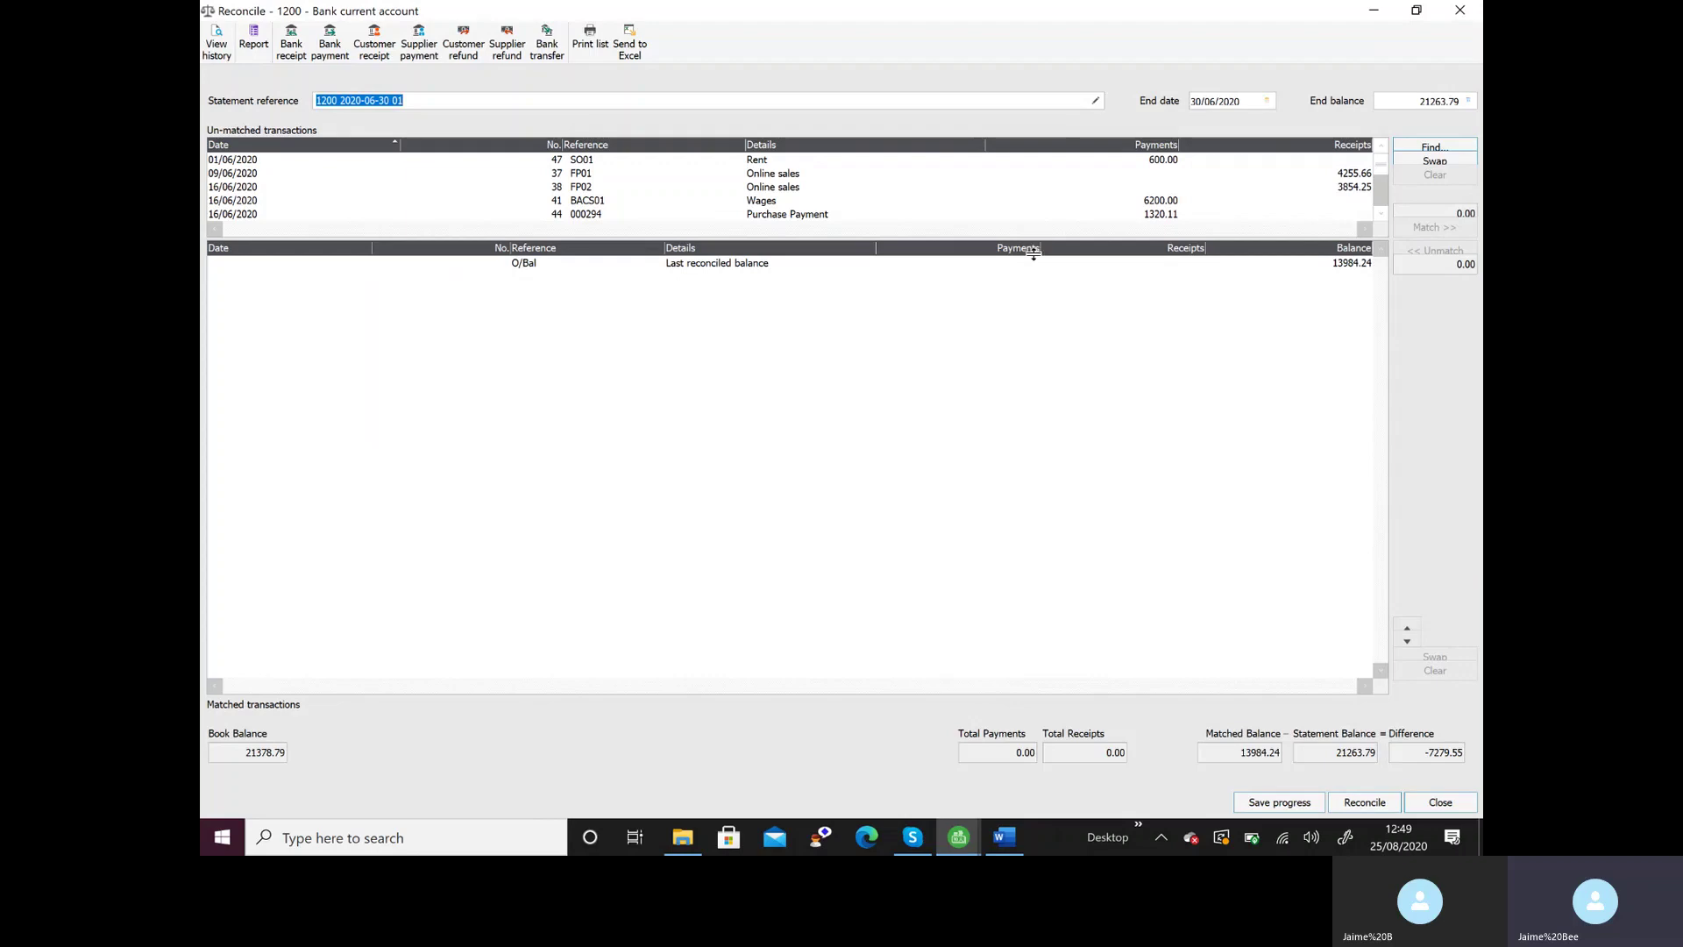
pyautogui.moveTo(1033, 252); pyautogui.dragTo(1058, 315)
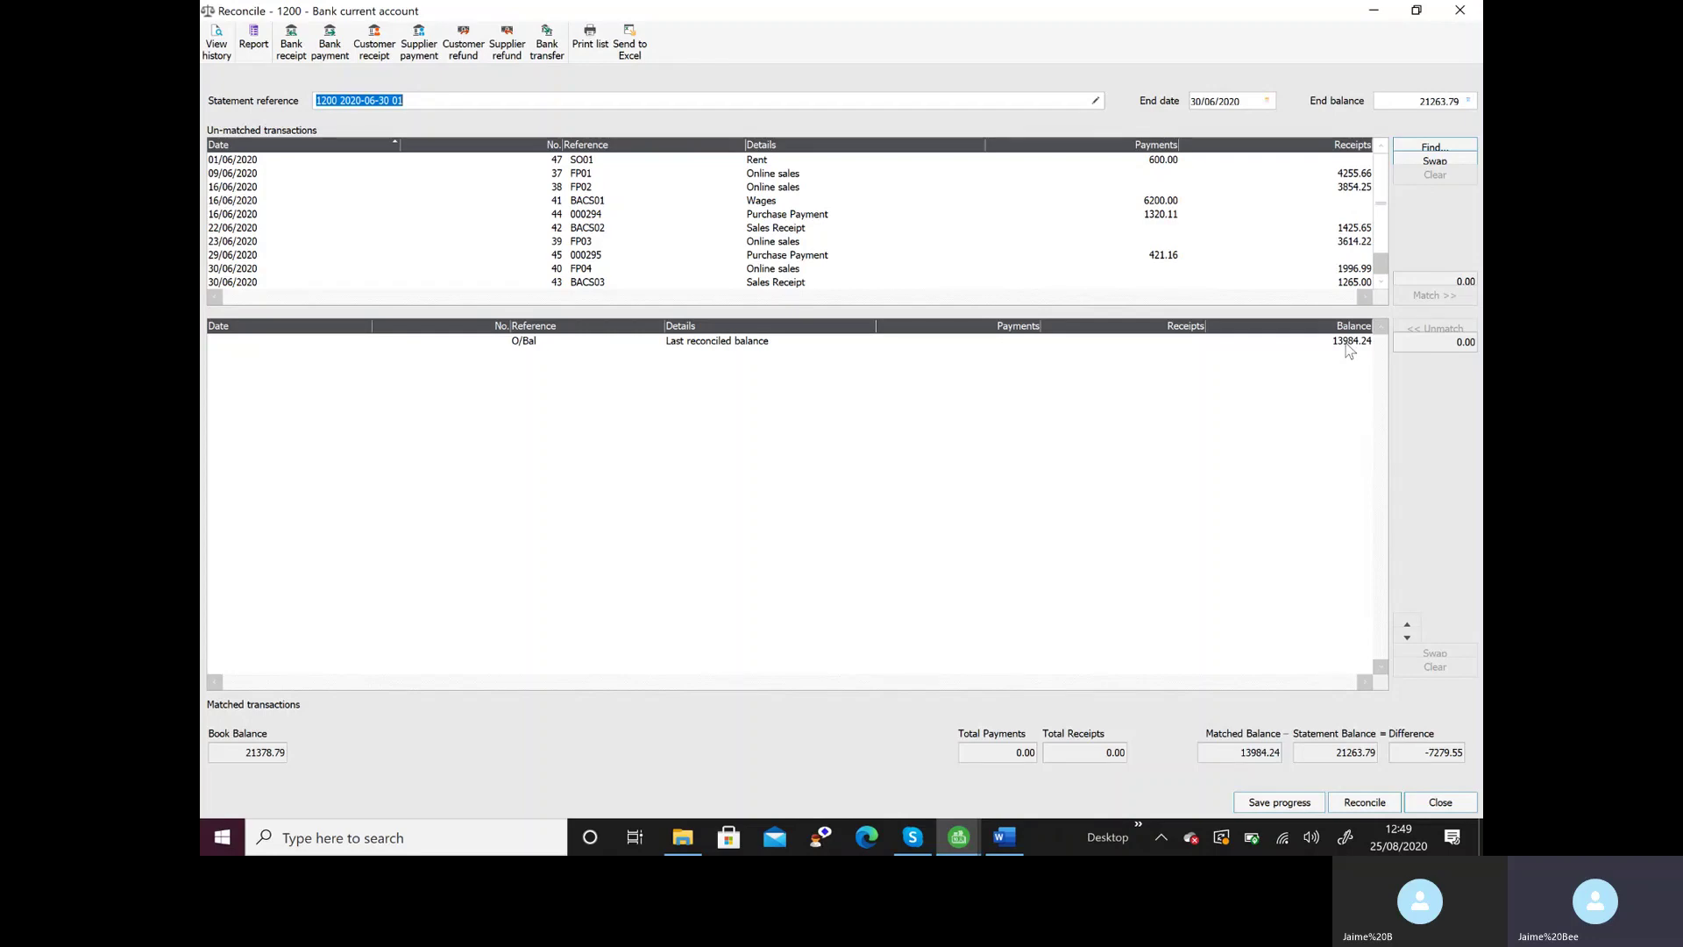
# - Match Rent SO01, Online sales FP01 (4255.66), Purchase Payment 000294 (1320.11) and FP02 (3854.25)
pyautogui.click(1054, 174)
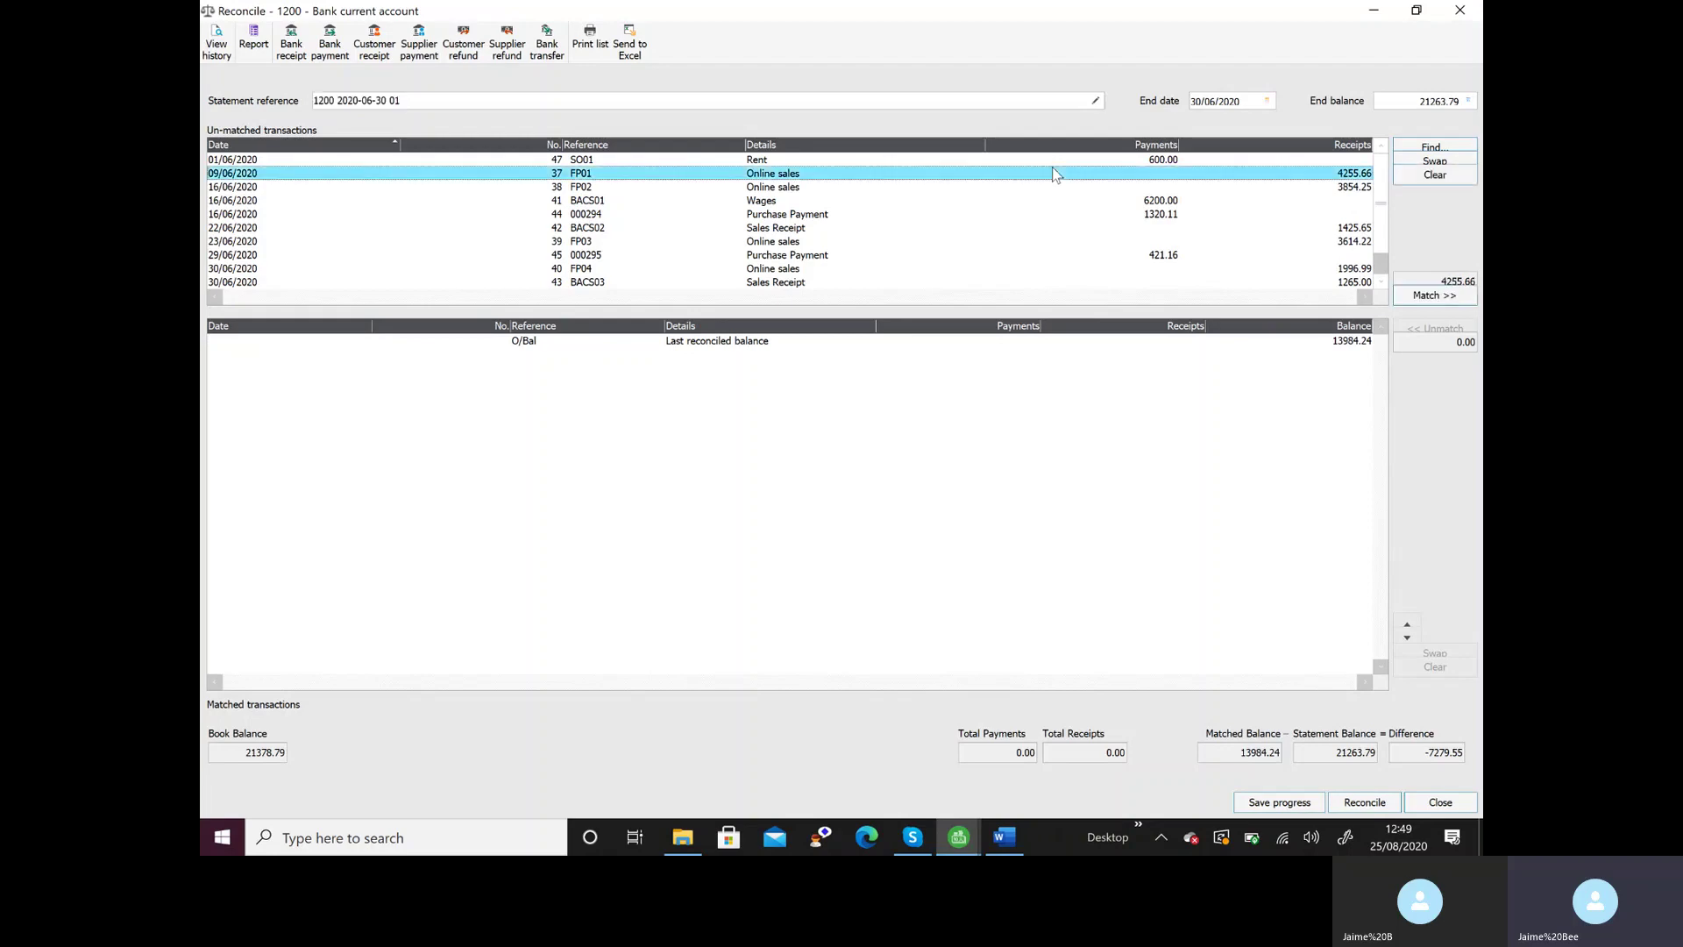
pyautogui.click(1052, 160)
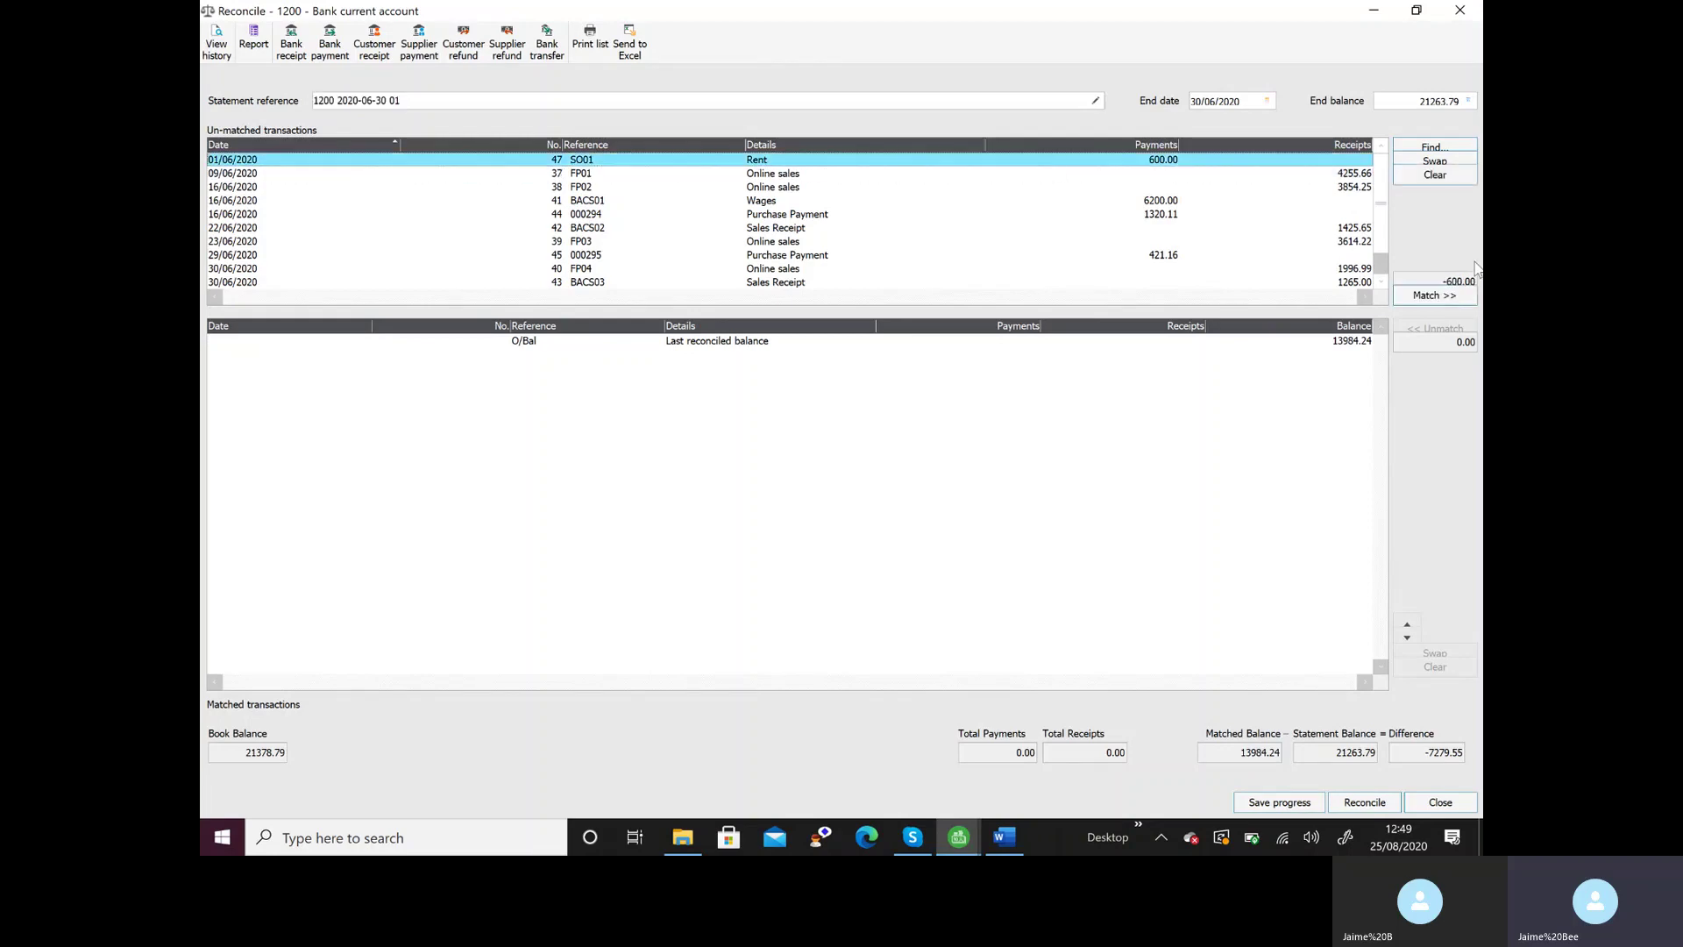
pyautogui.click(1434, 295)
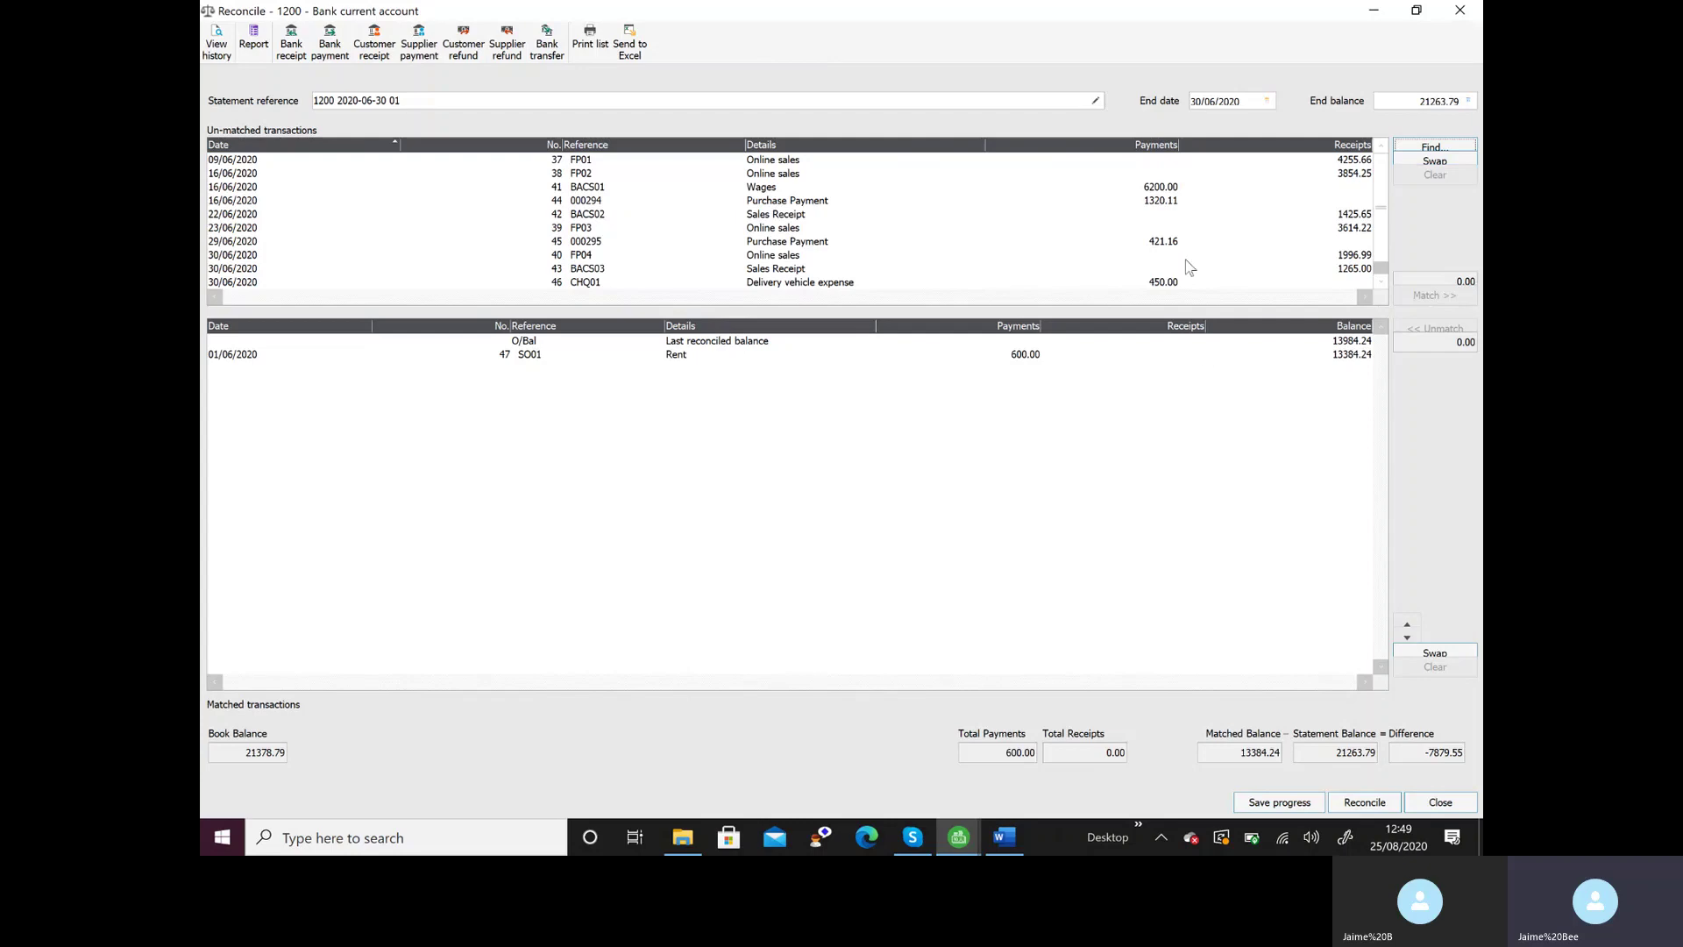
pyautogui.click(1175, 161)
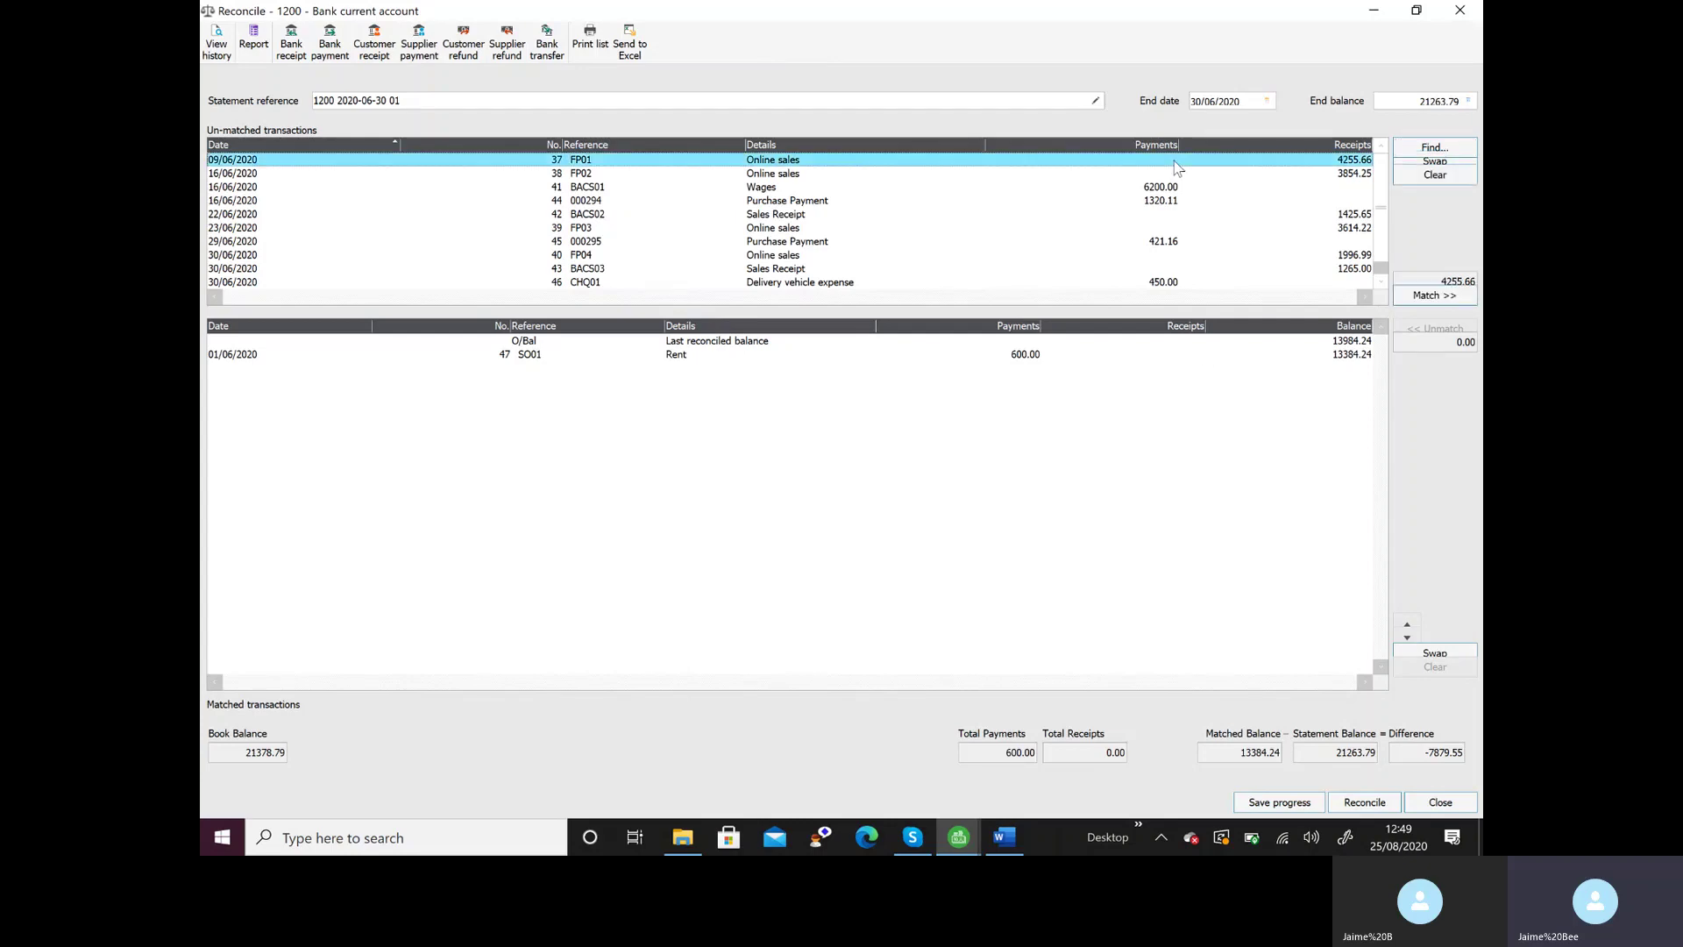
pyautogui.doubleClick(1174, 162)
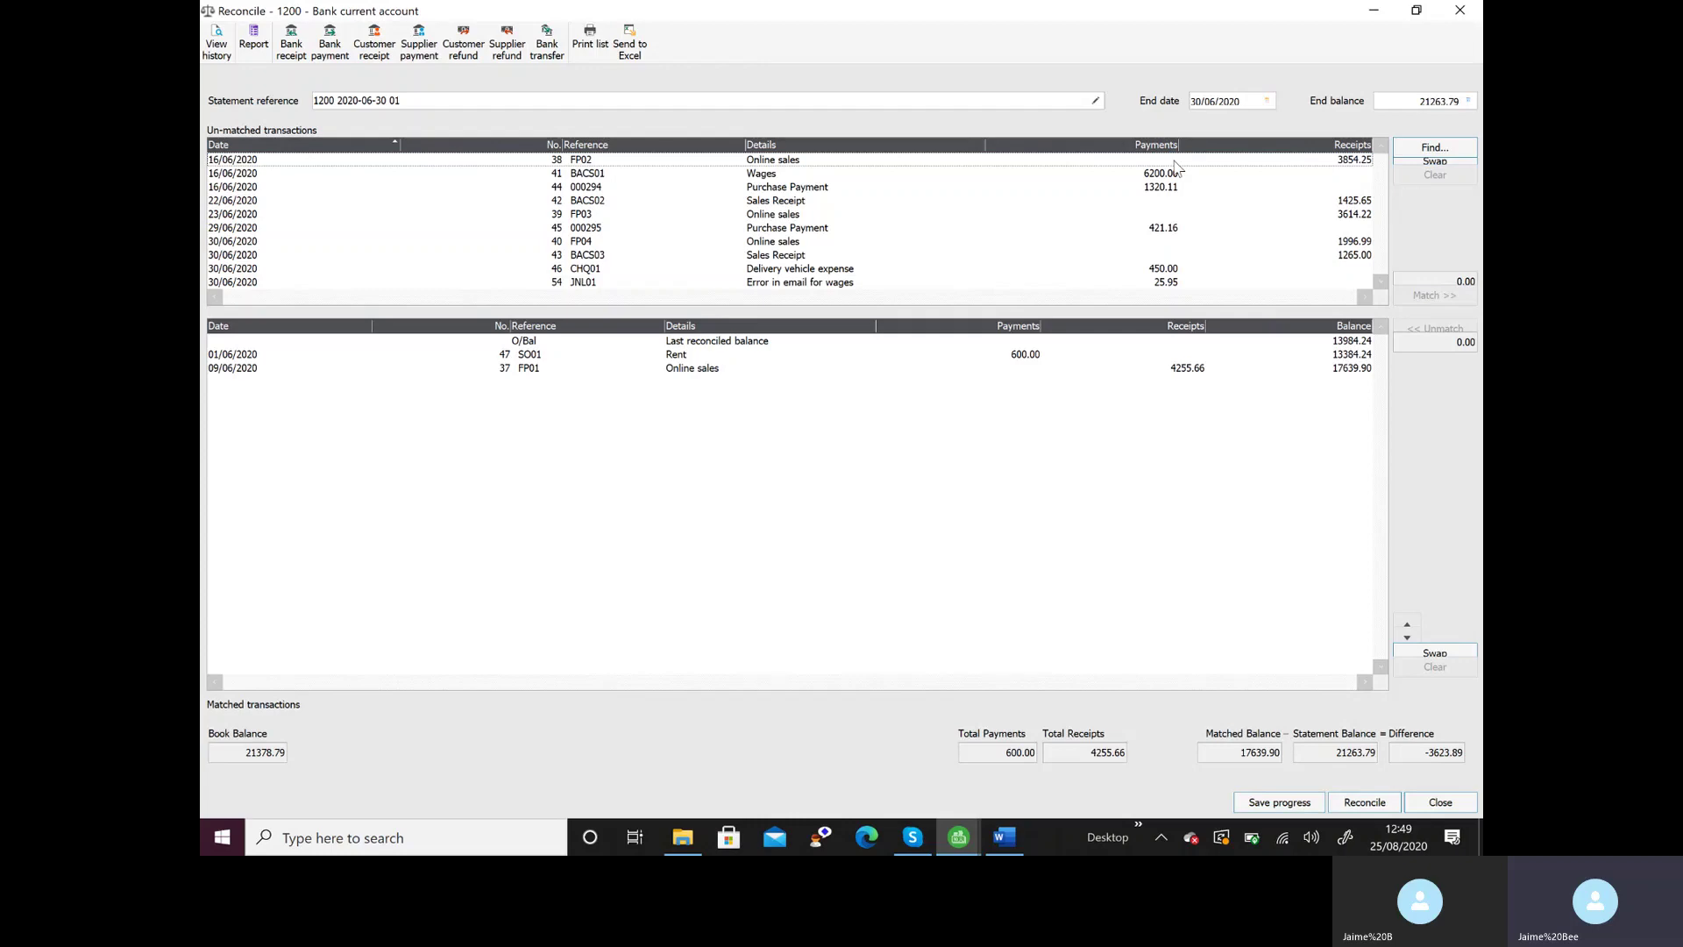
pyautogui.click(1163, 188)
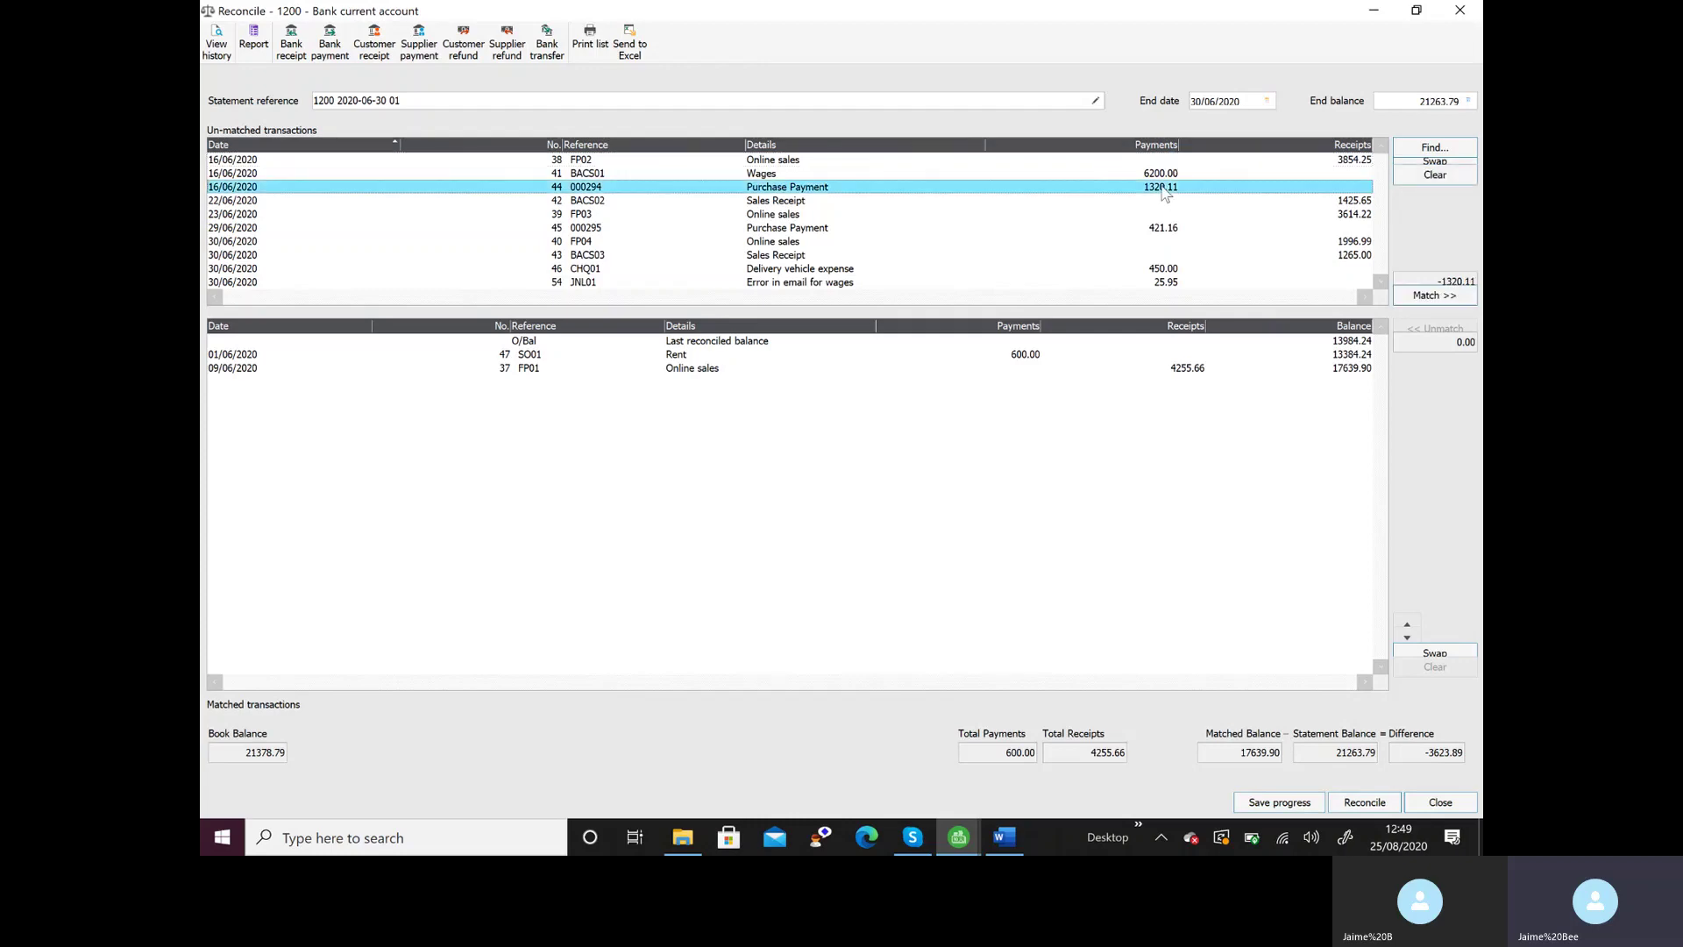
pyautogui.doubleClick(1163, 189)
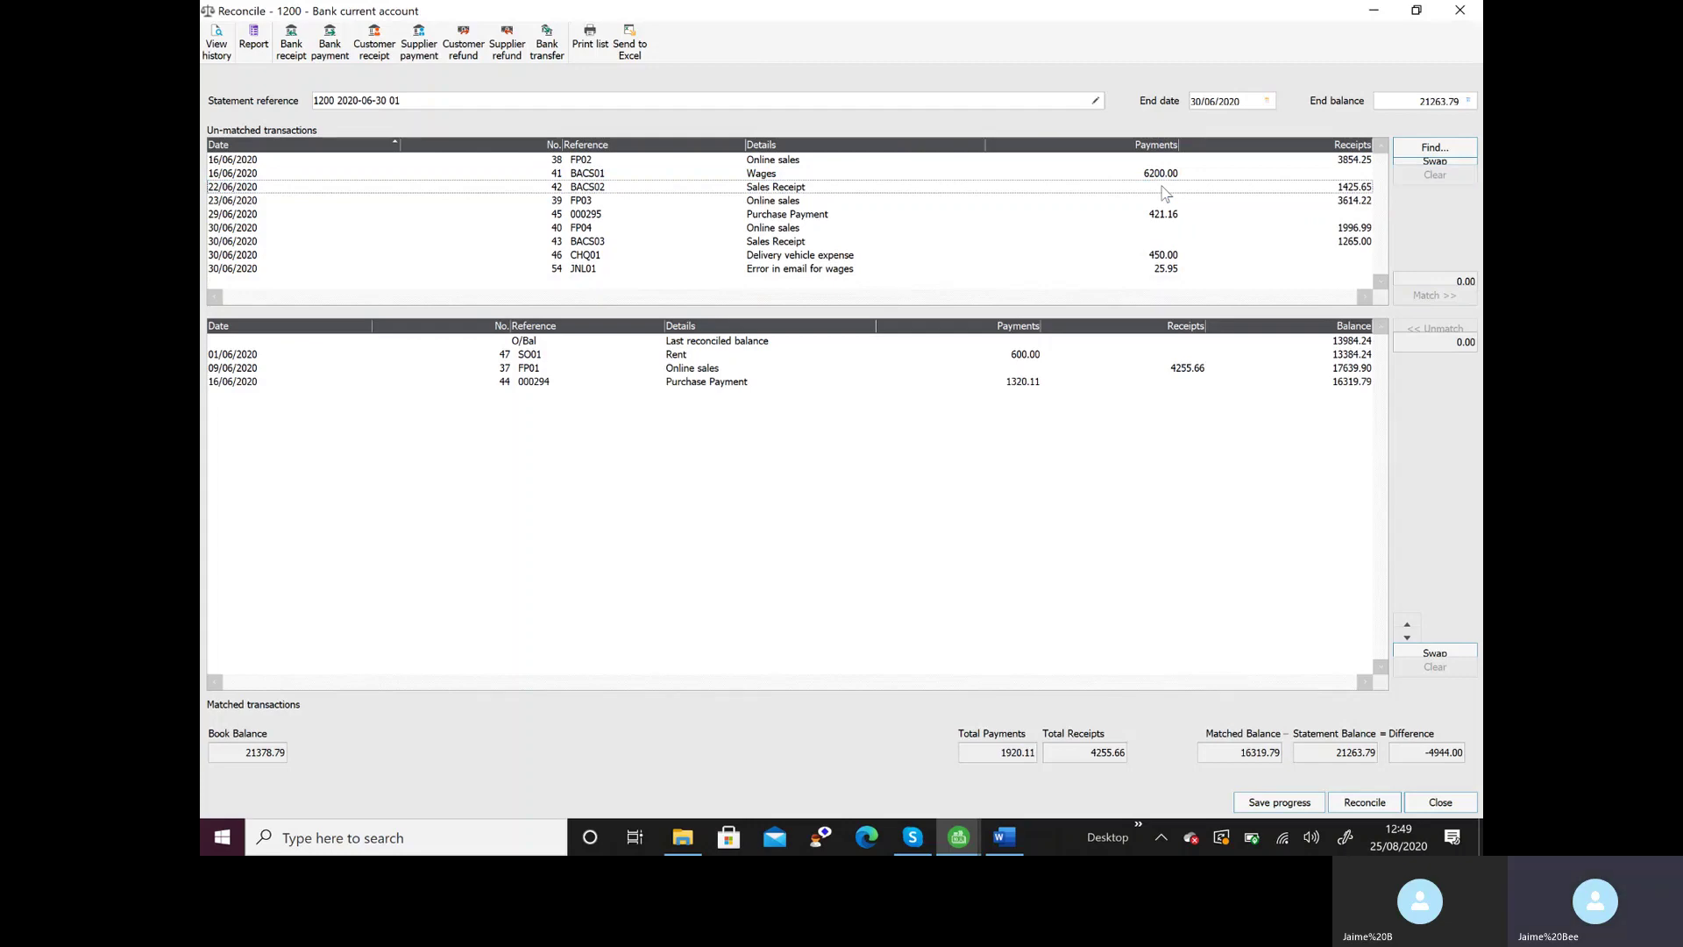
pyautogui.click(1164, 165)
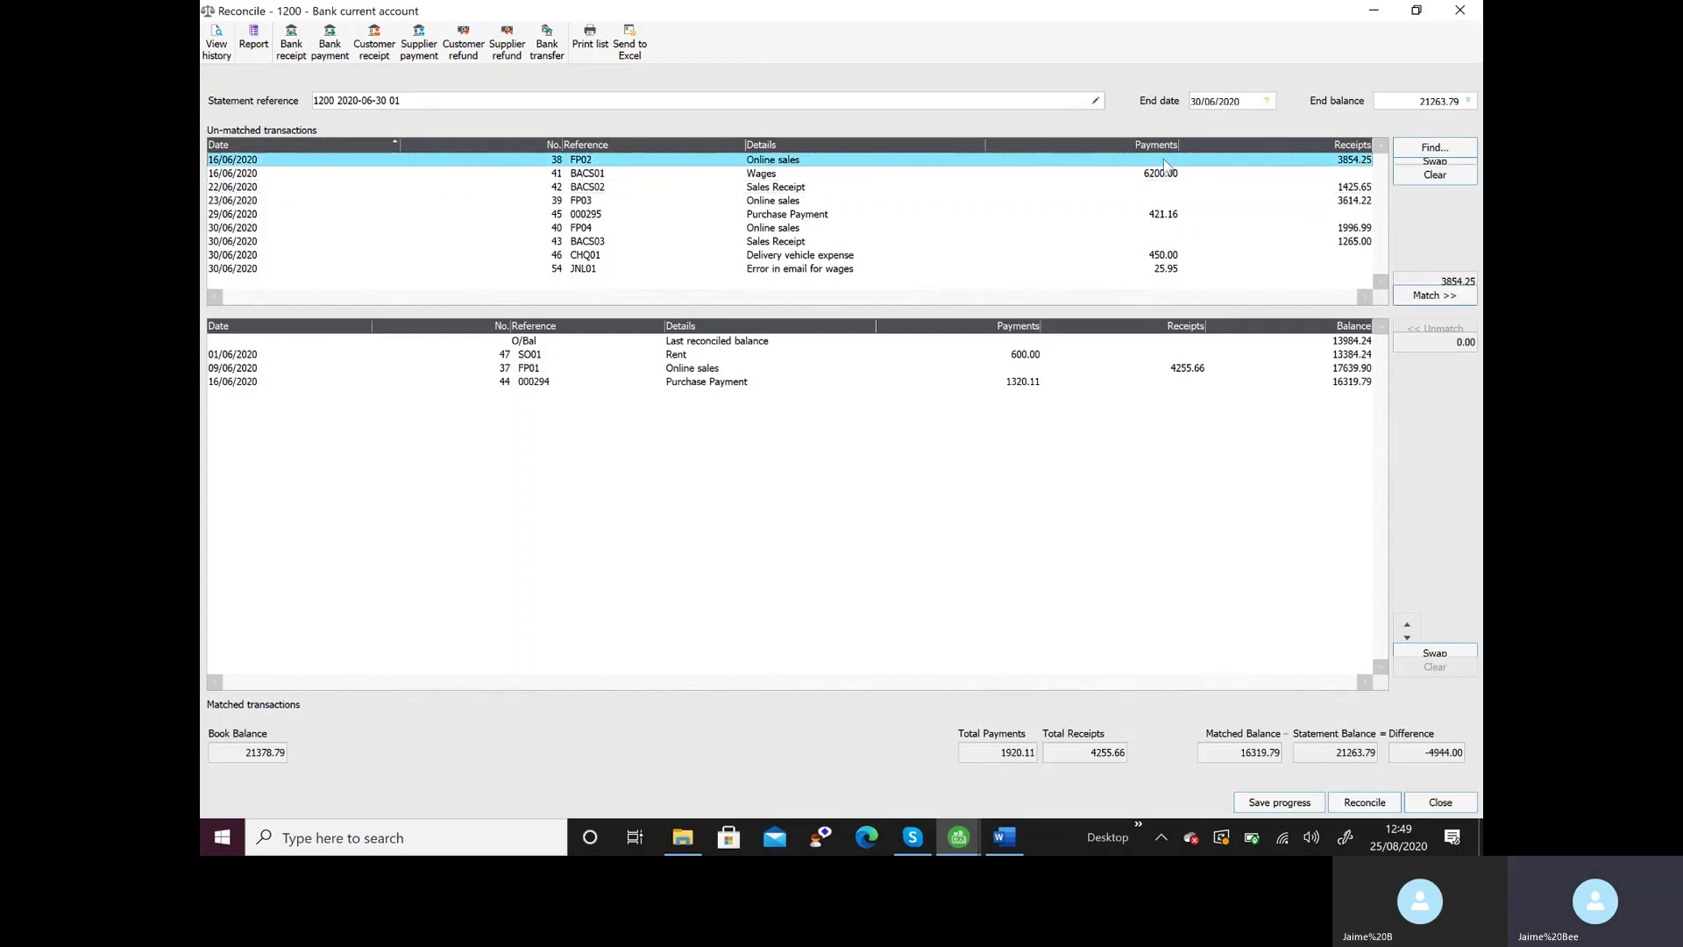
pyautogui.doubleClick(1164, 165)
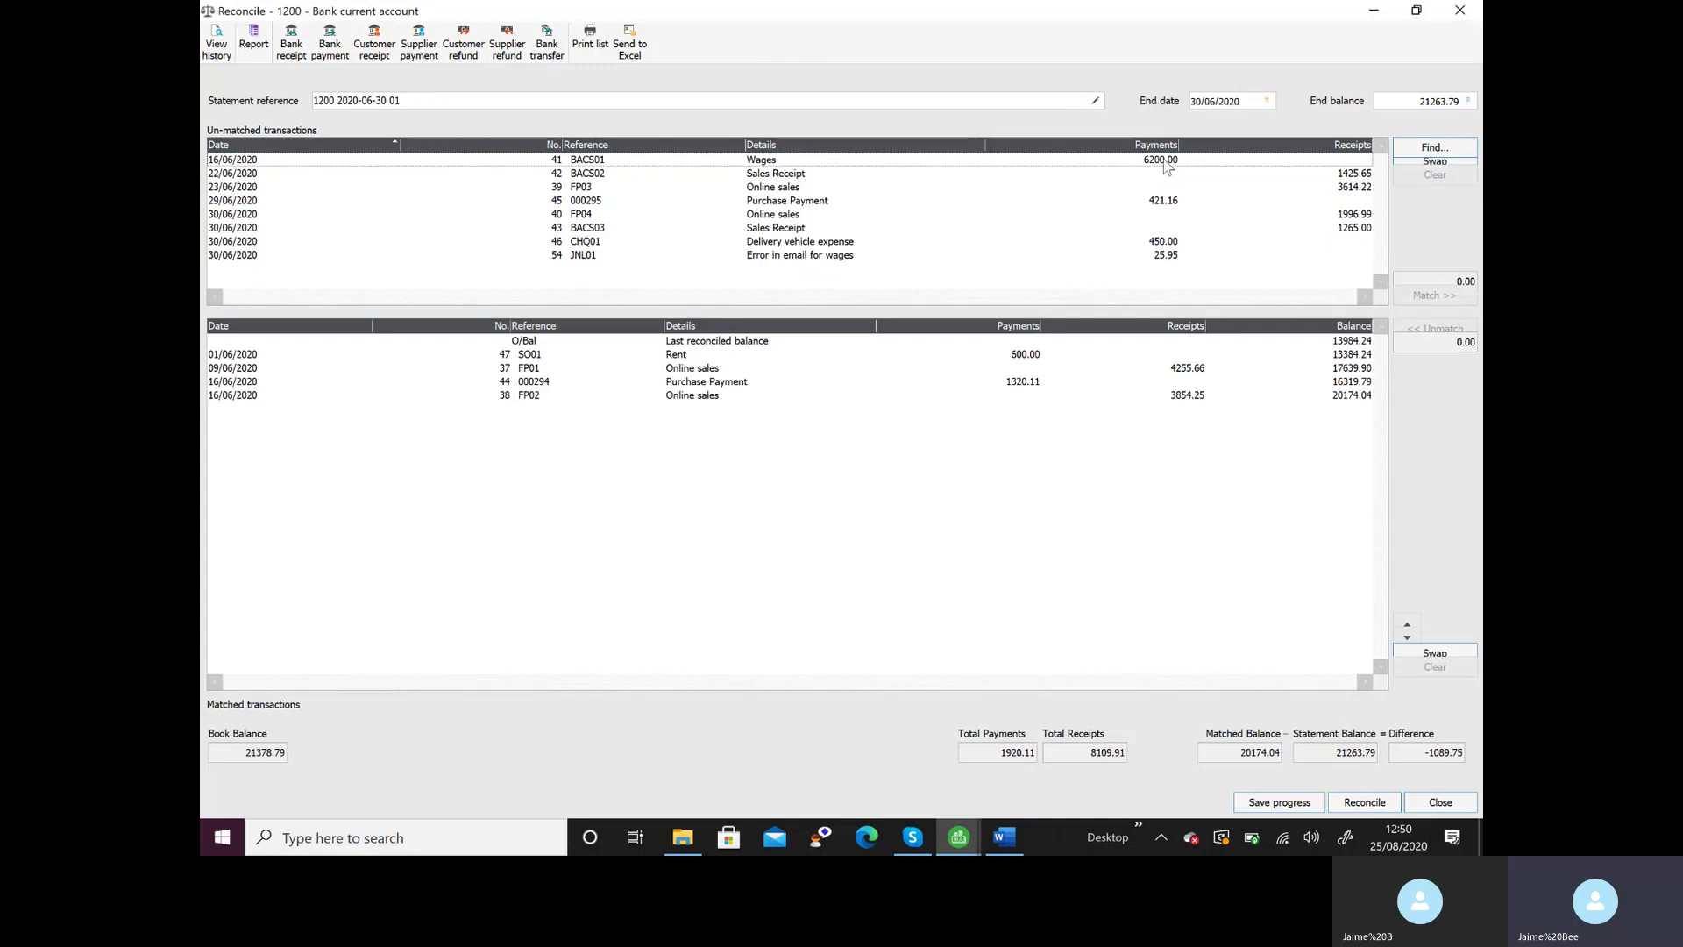
# - Match Wages BACS01 (6200.00), correction JNL01, Sales Receipt BACS02 (1425.65) and Online sales FP03 (3614.22)
pyautogui.click(1165, 165)
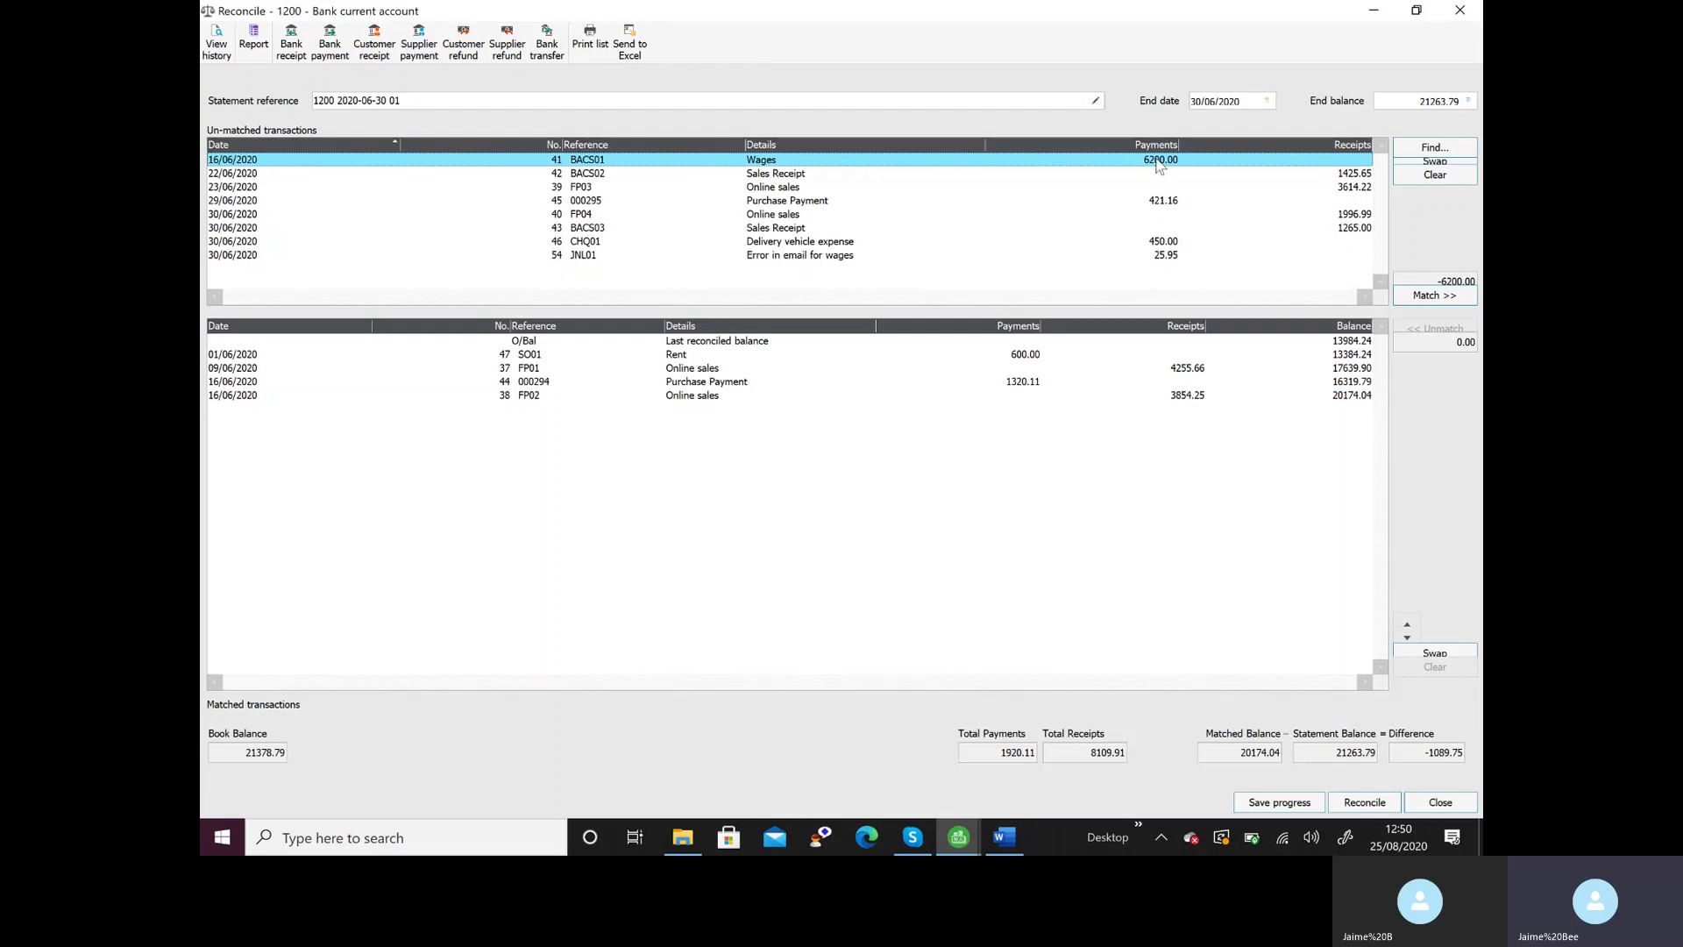
pyautogui.doubleClick(1158, 164)
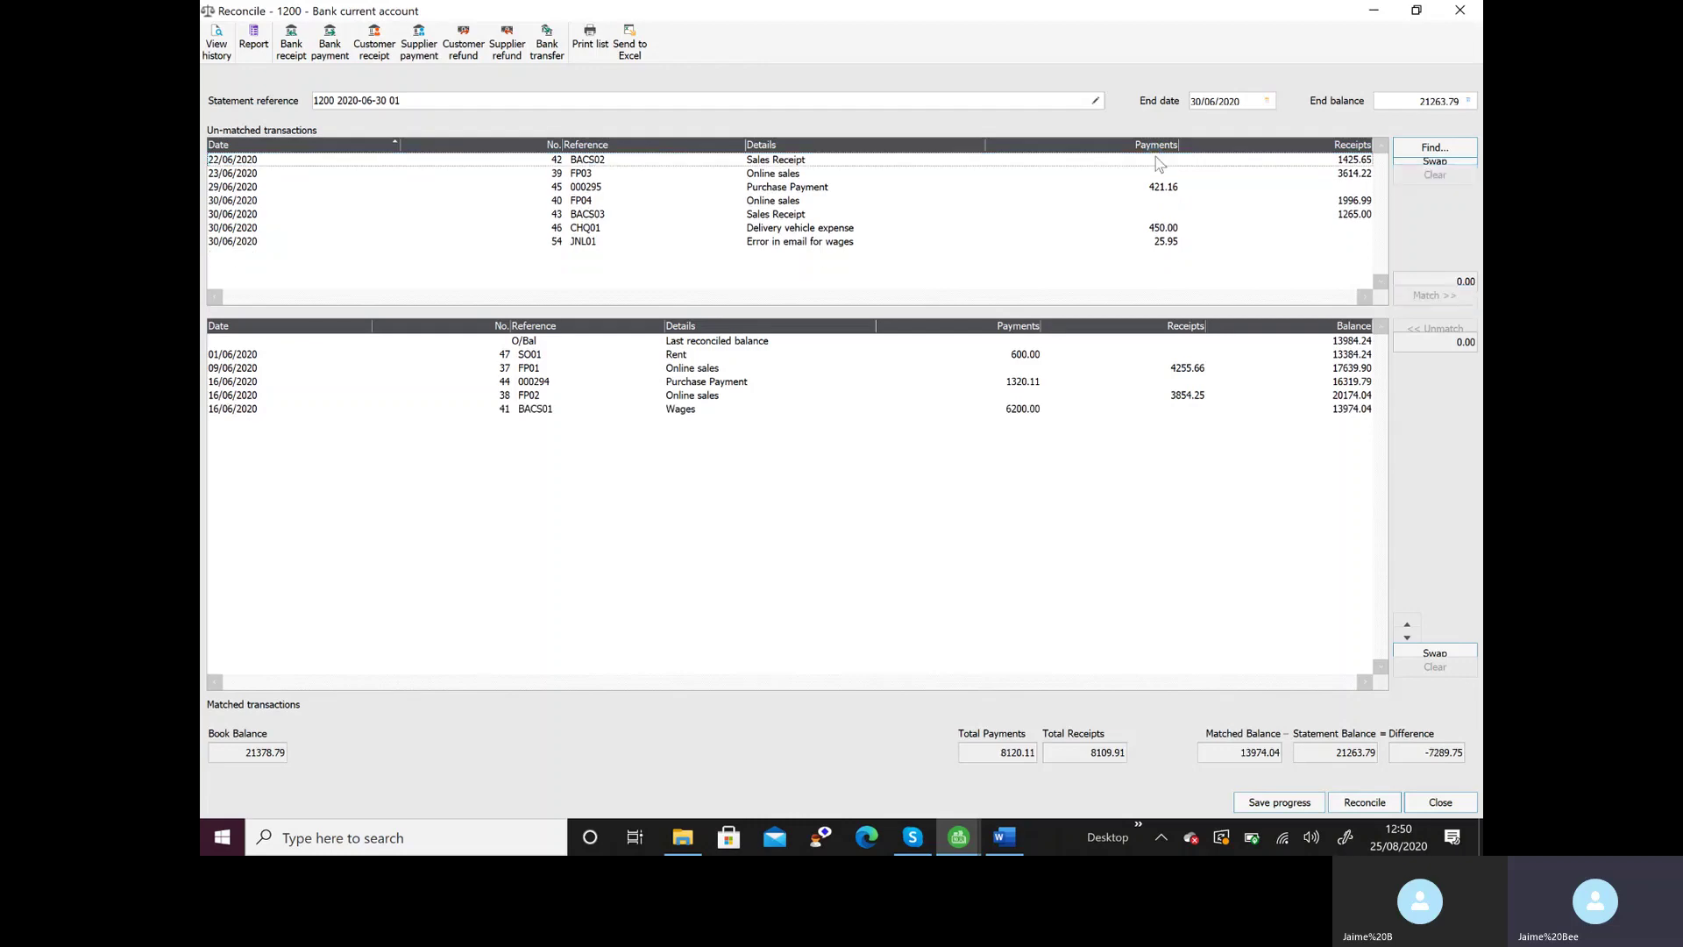
pyautogui.doubleClick(1158, 245)
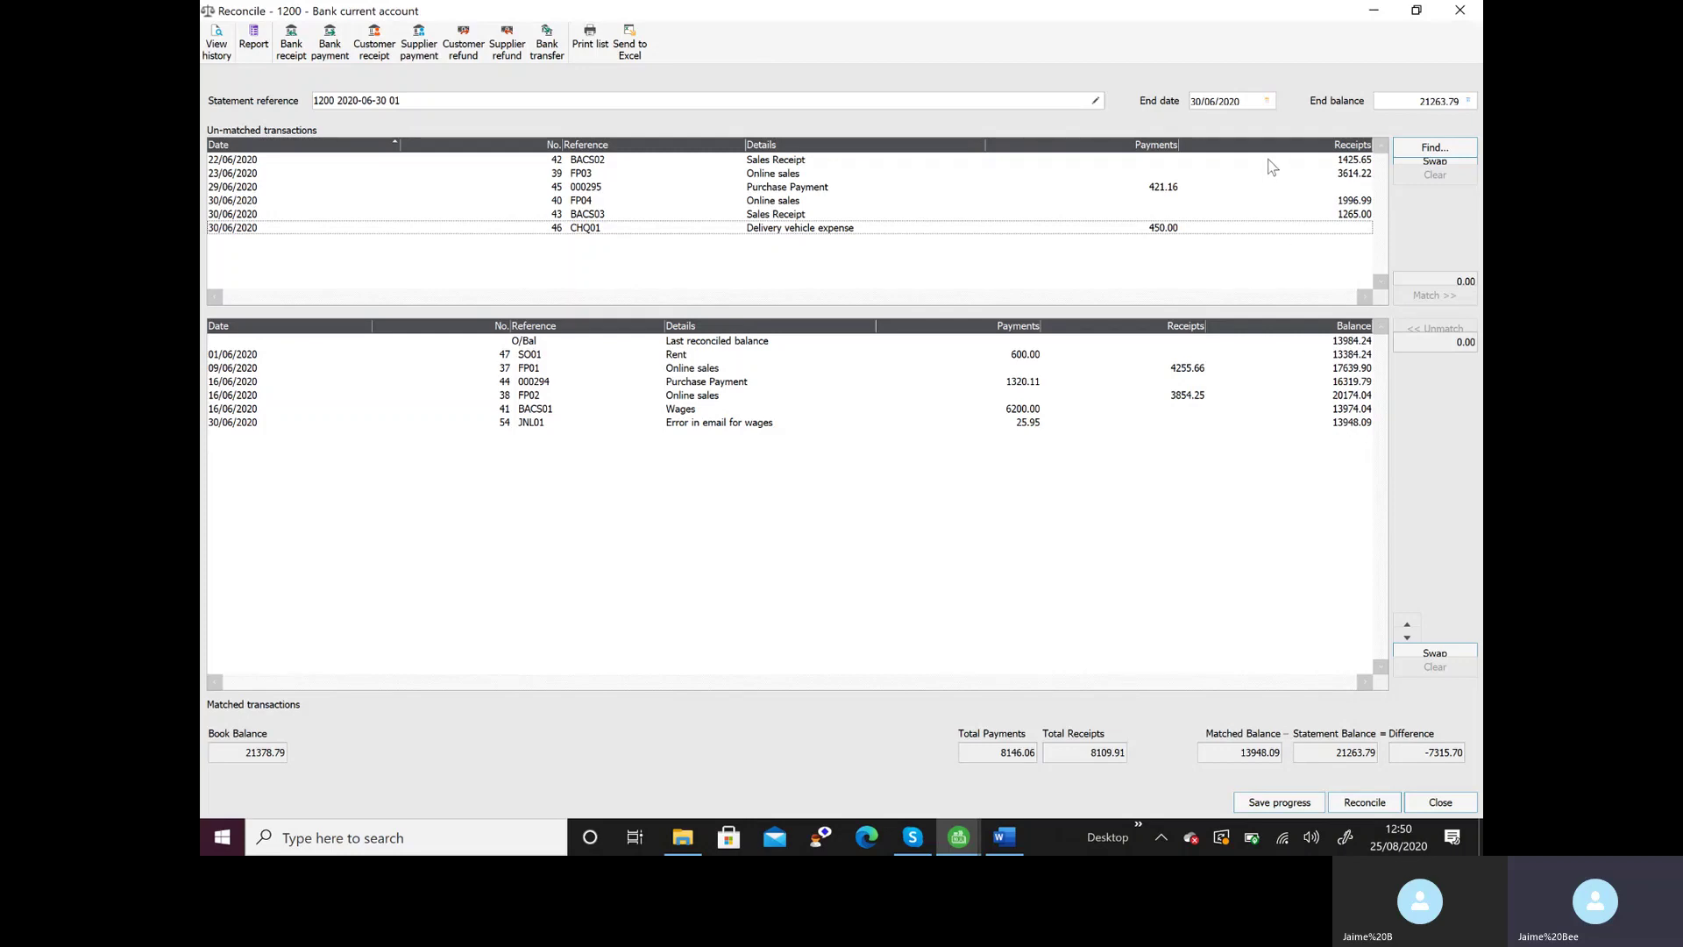
pyautogui.doubleClick(1269, 161)
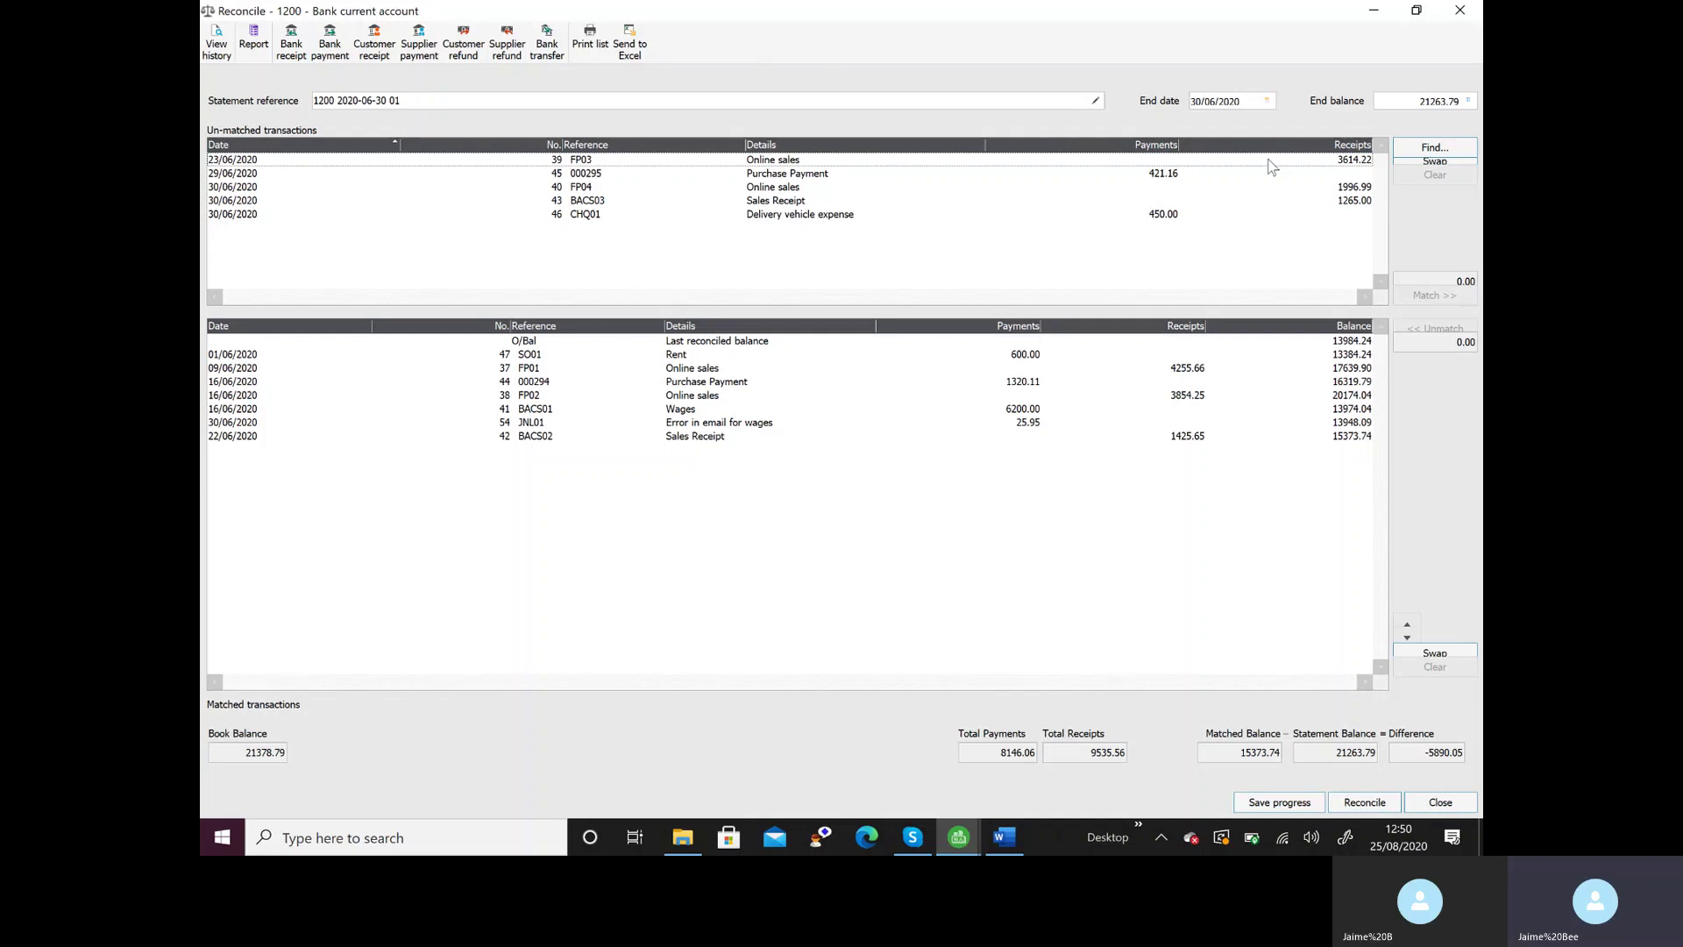
pyautogui.doubleClick(1272, 162)
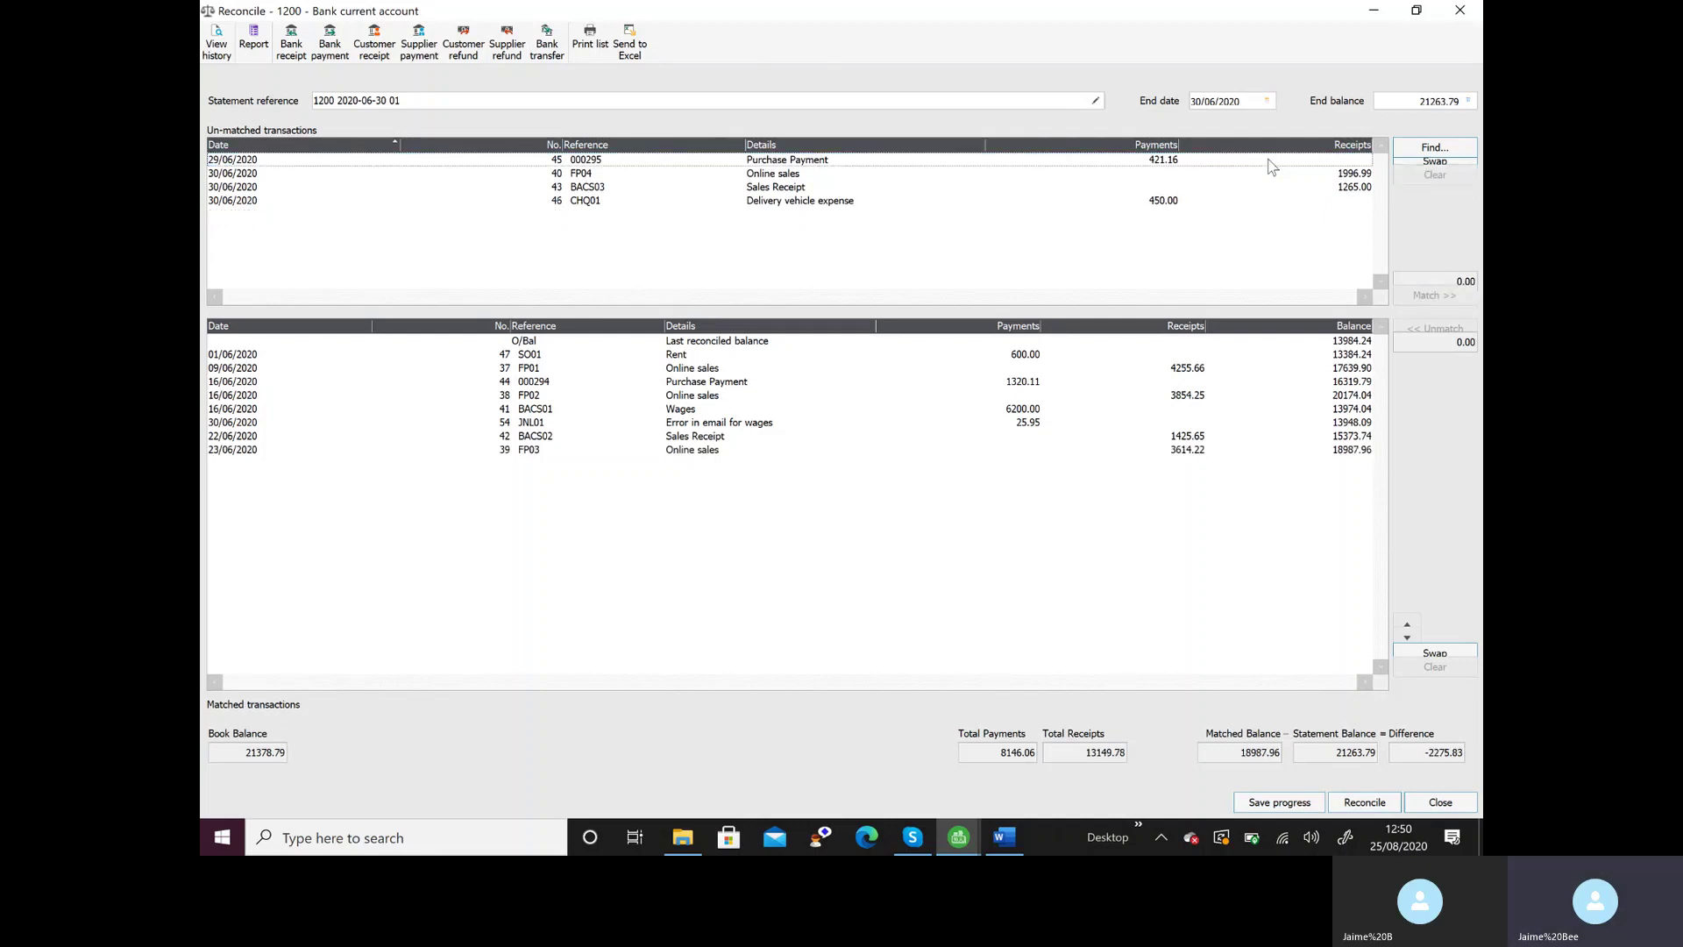
pyautogui.click(1272, 161)
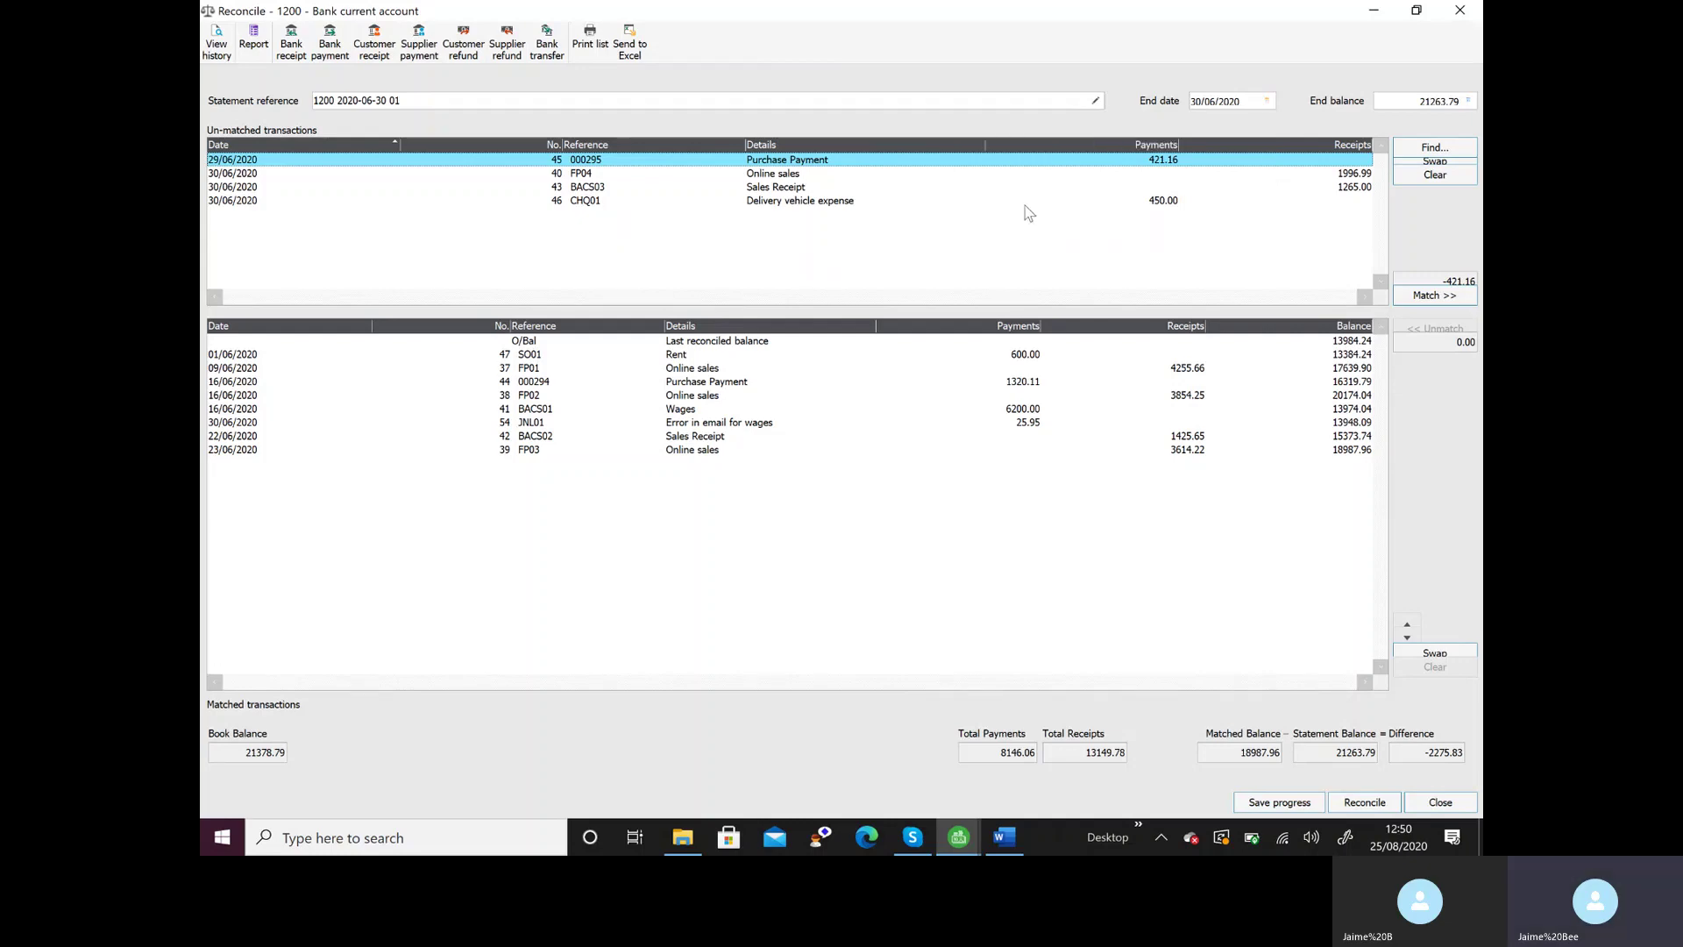
# - Start a bank payment dated 27/06/2020, reference DD01, to nominal 7200 Electricity
pyautogui.click(341, 42)
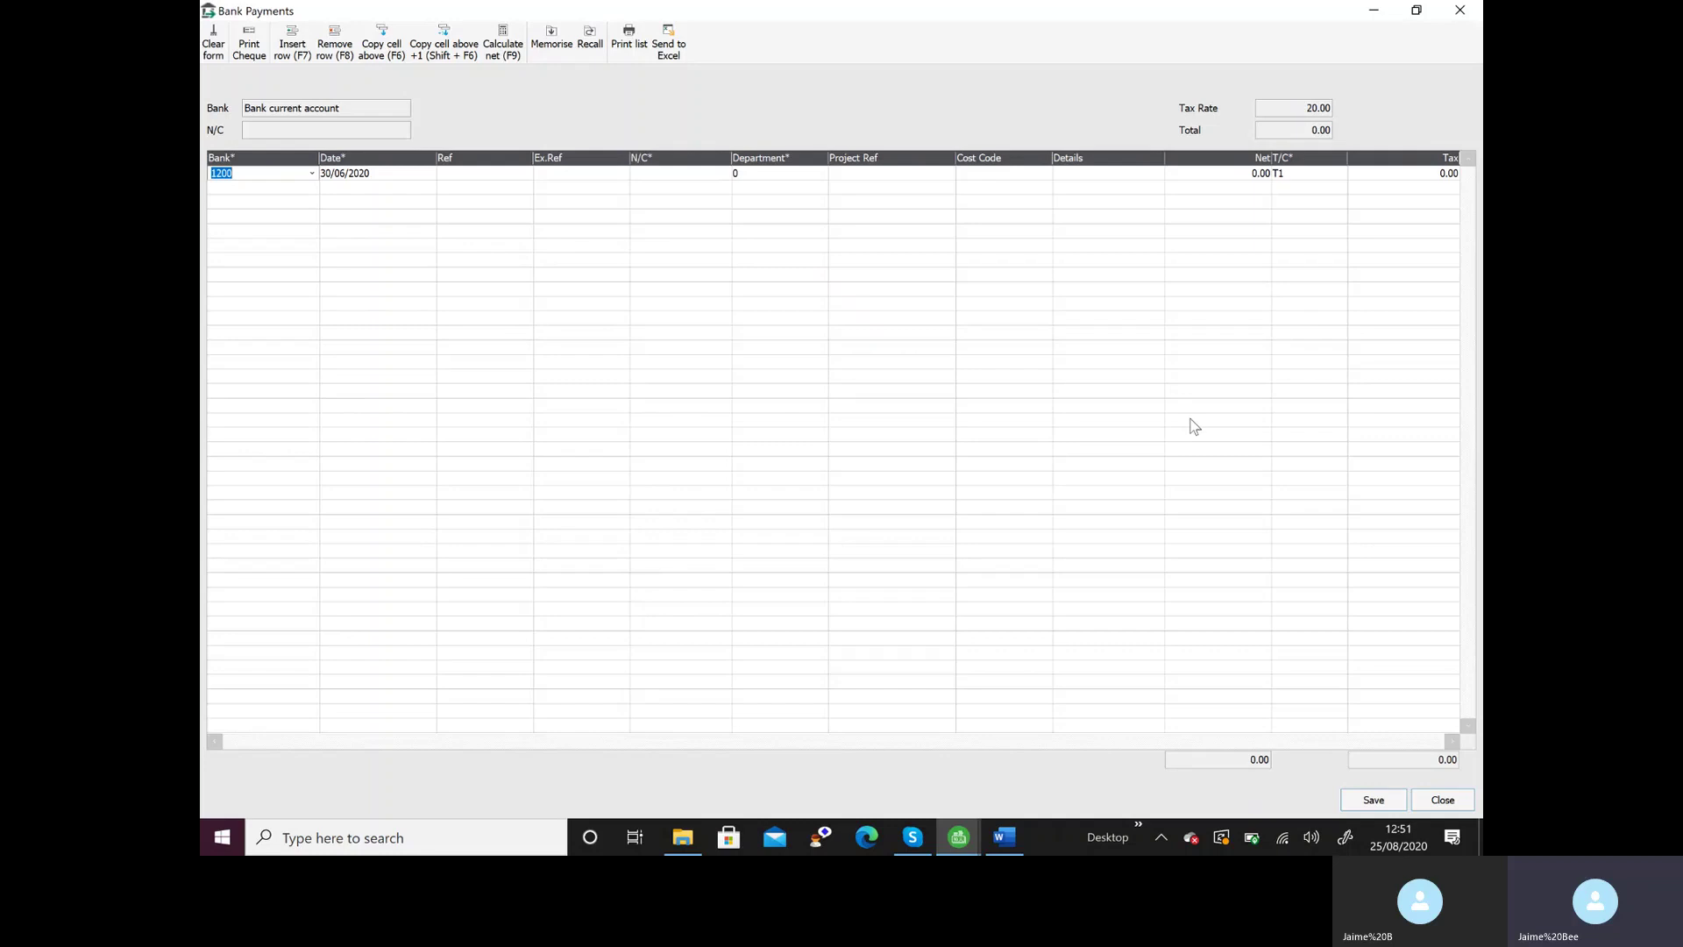
pyautogui.press('Tab')
pyautogui.write('27')
pyautogui.press('Tab')
pyautogui.write('DD01')
pyautogui.press('Tab')
pyautogui.press('Tab')
pyautogui.click(724, 174)
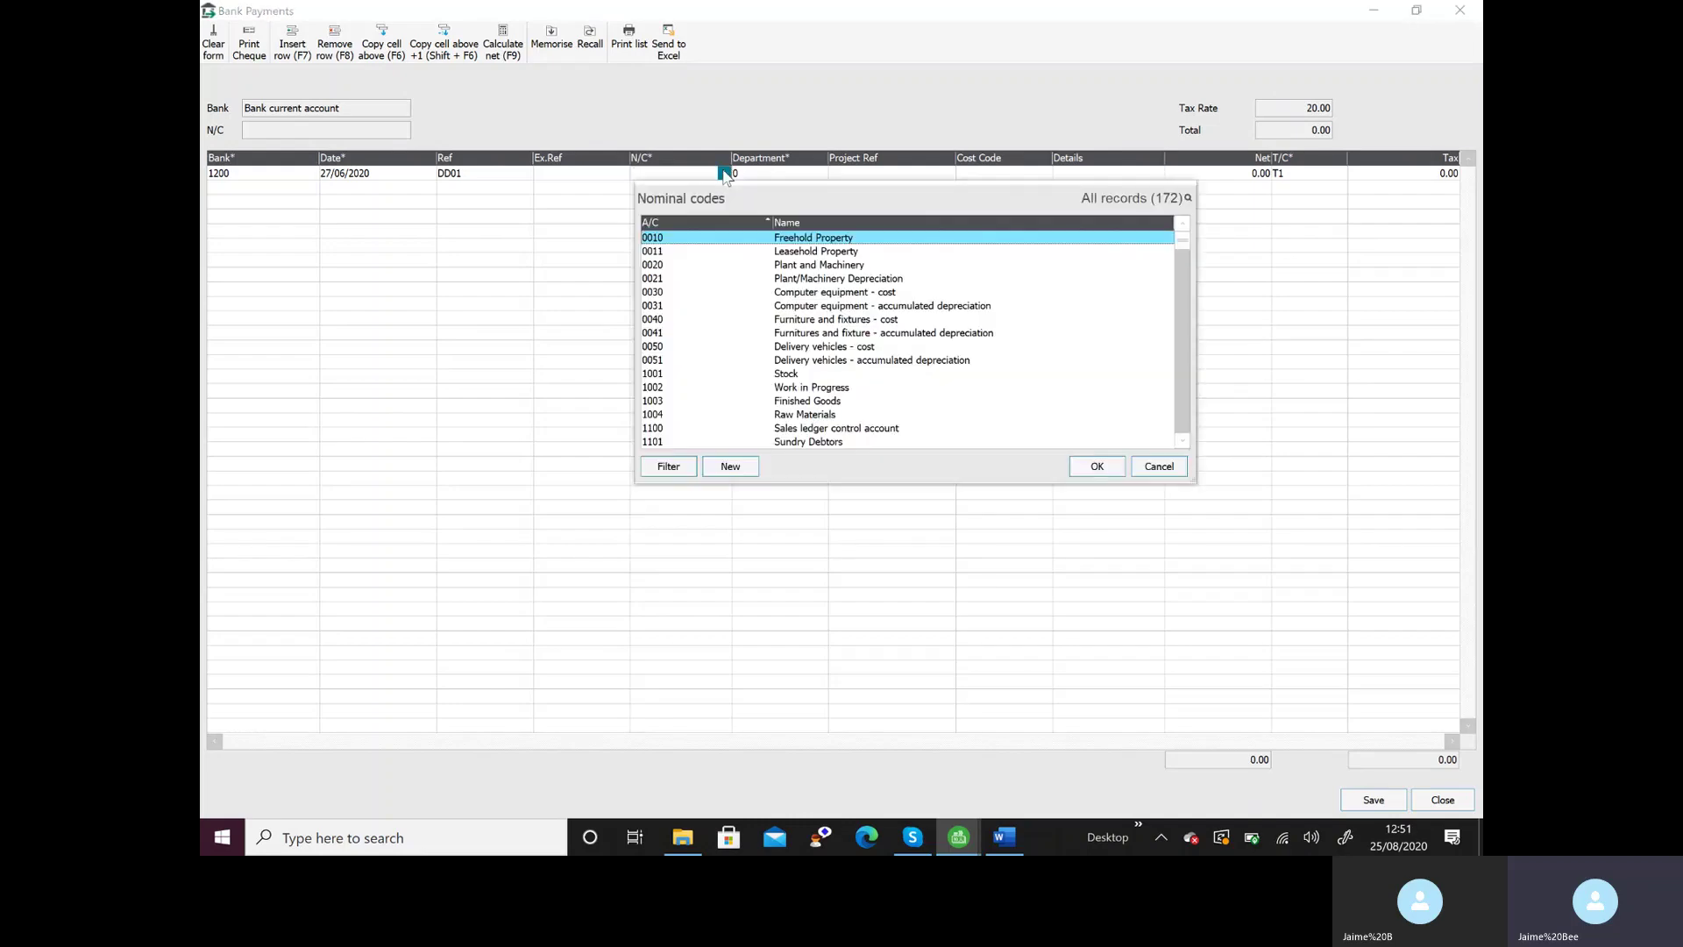
pyautogui.write('7001')
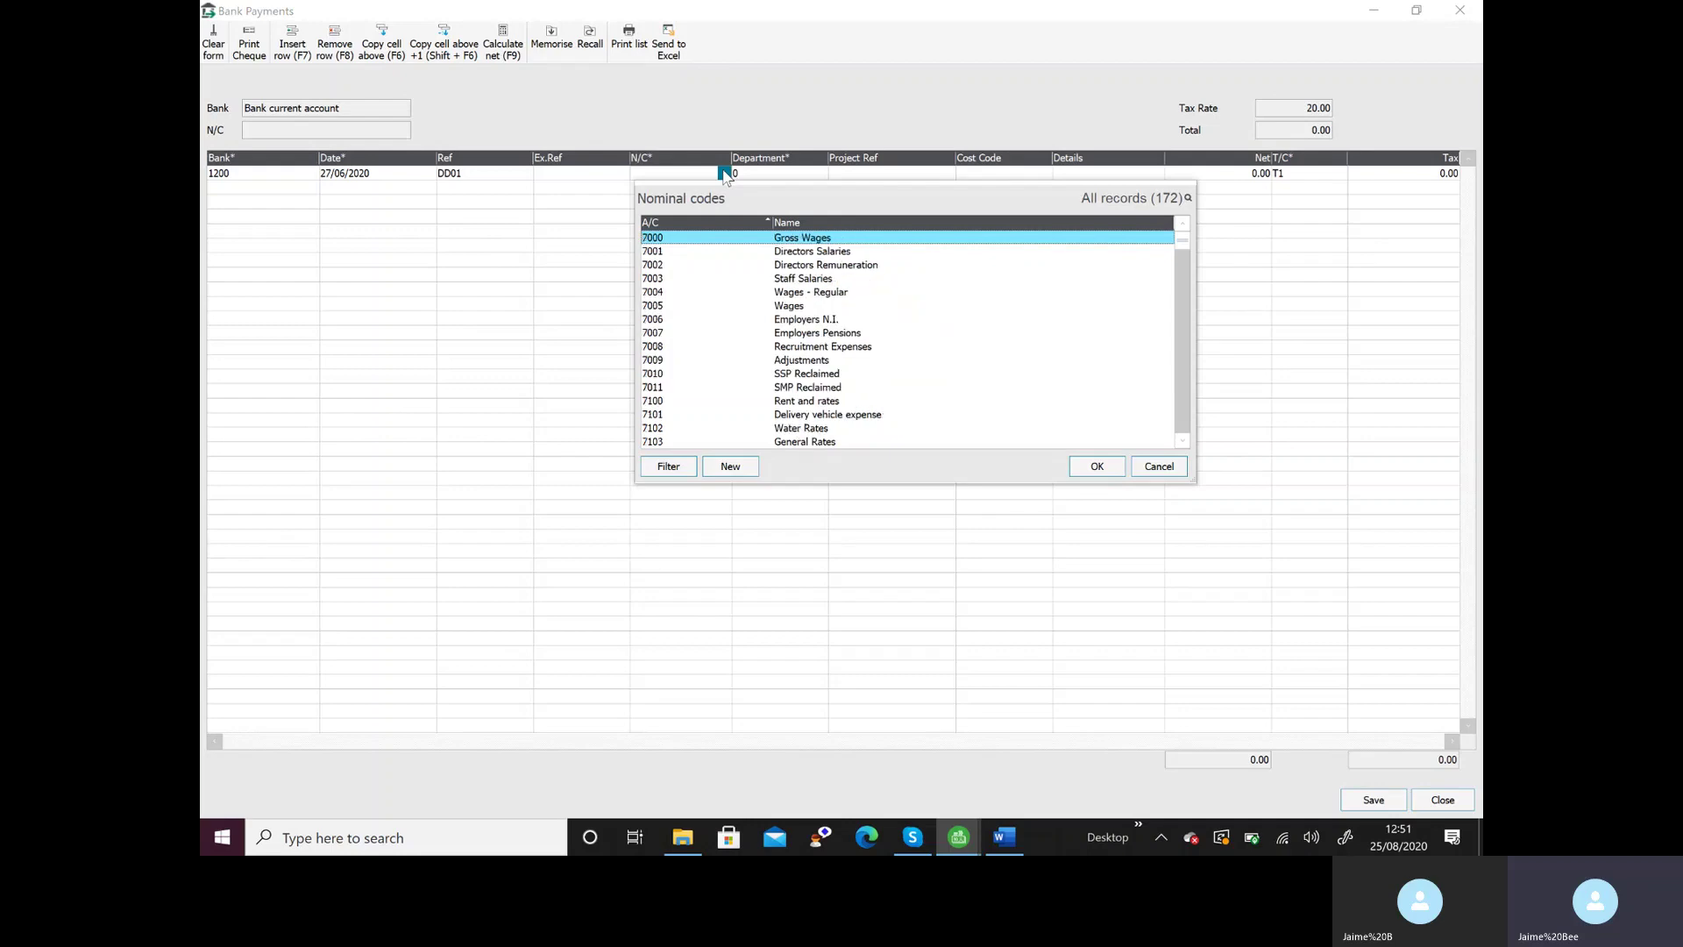
pyautogui.write('7102')
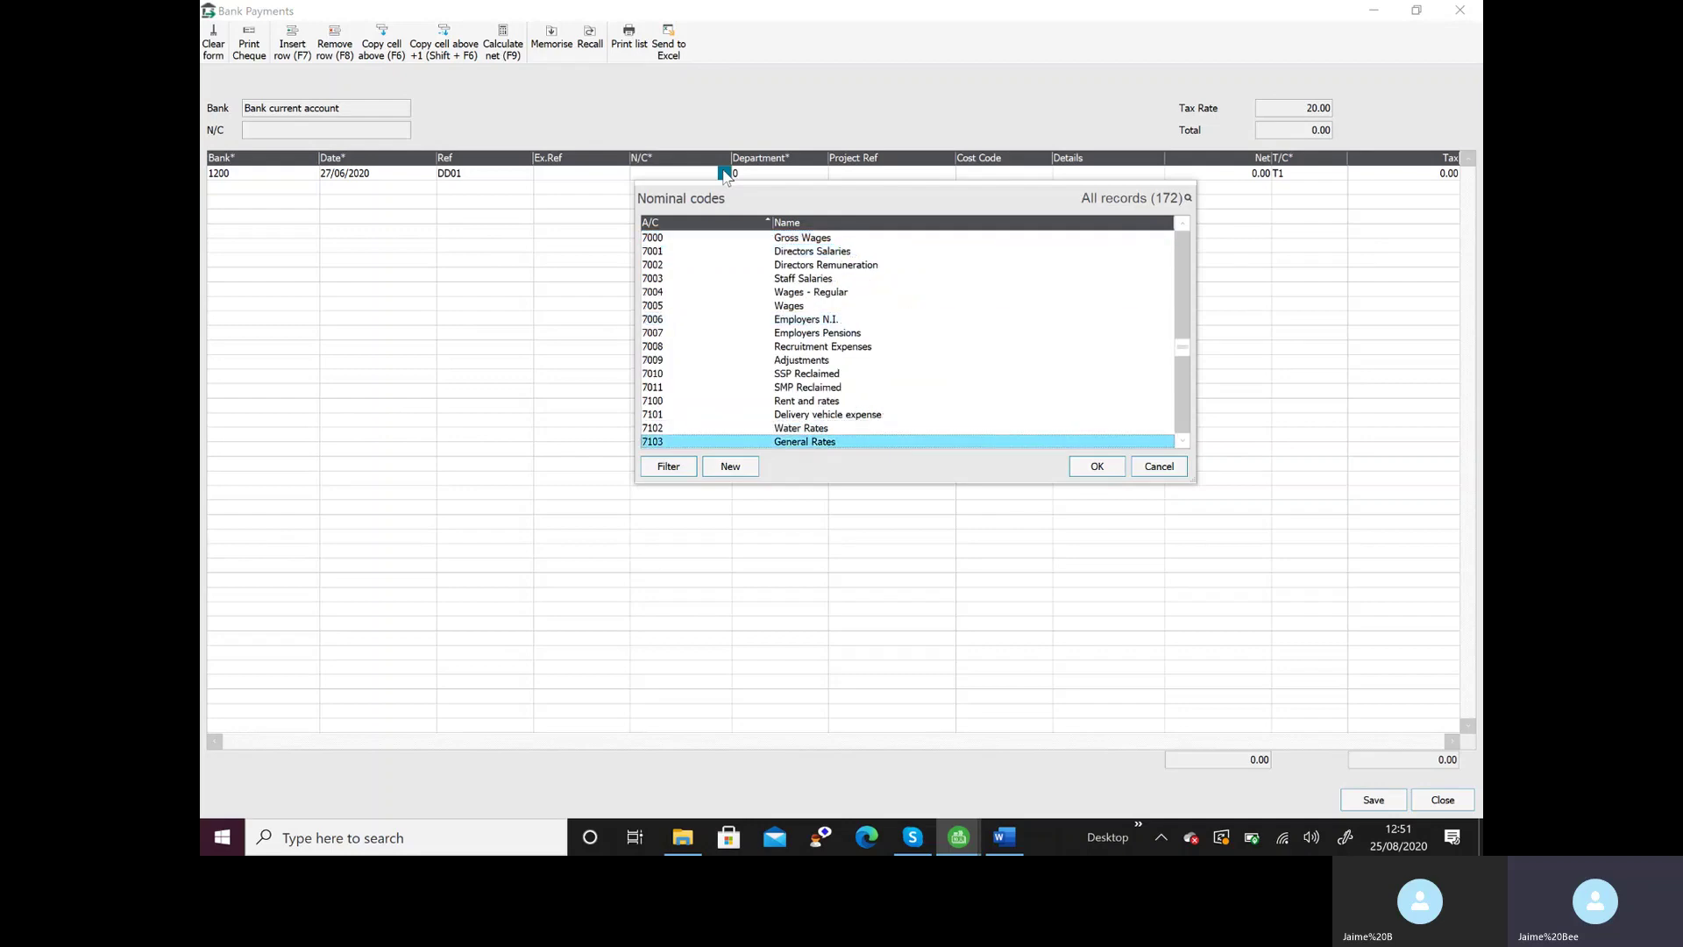
pyautogui.press('Down')
pyautogui.press('Down')
pyautogui.press('Down')
pyautogui.press('Down')
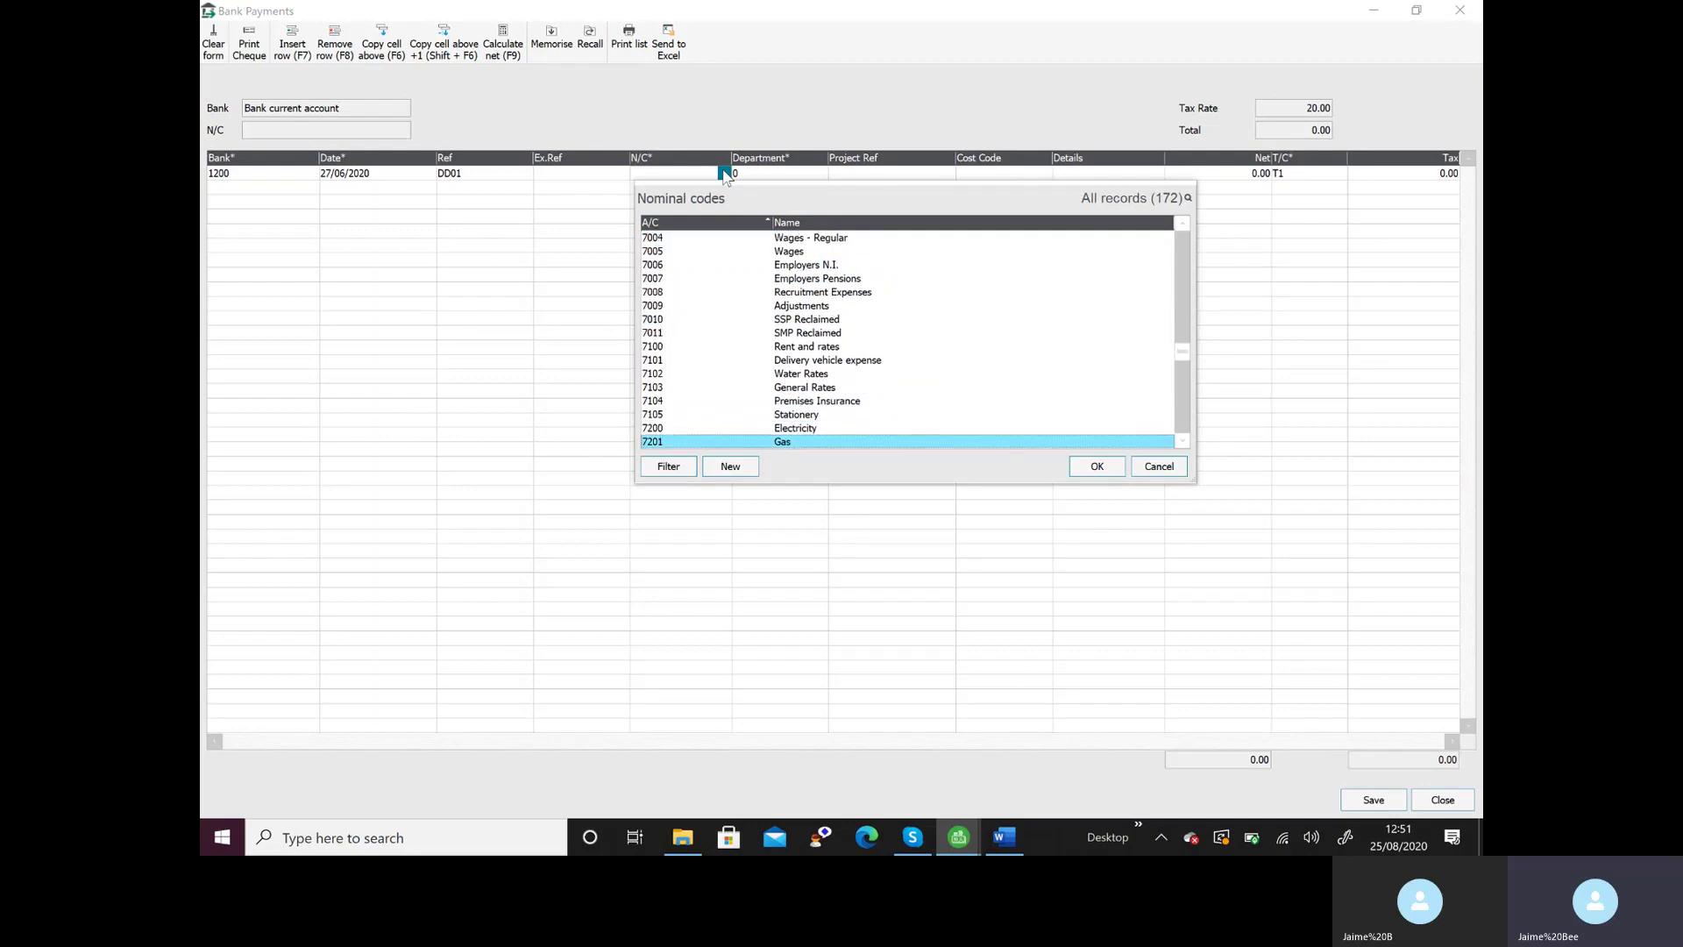
pyautogui.press('Up')
pyautogui.press('Return')
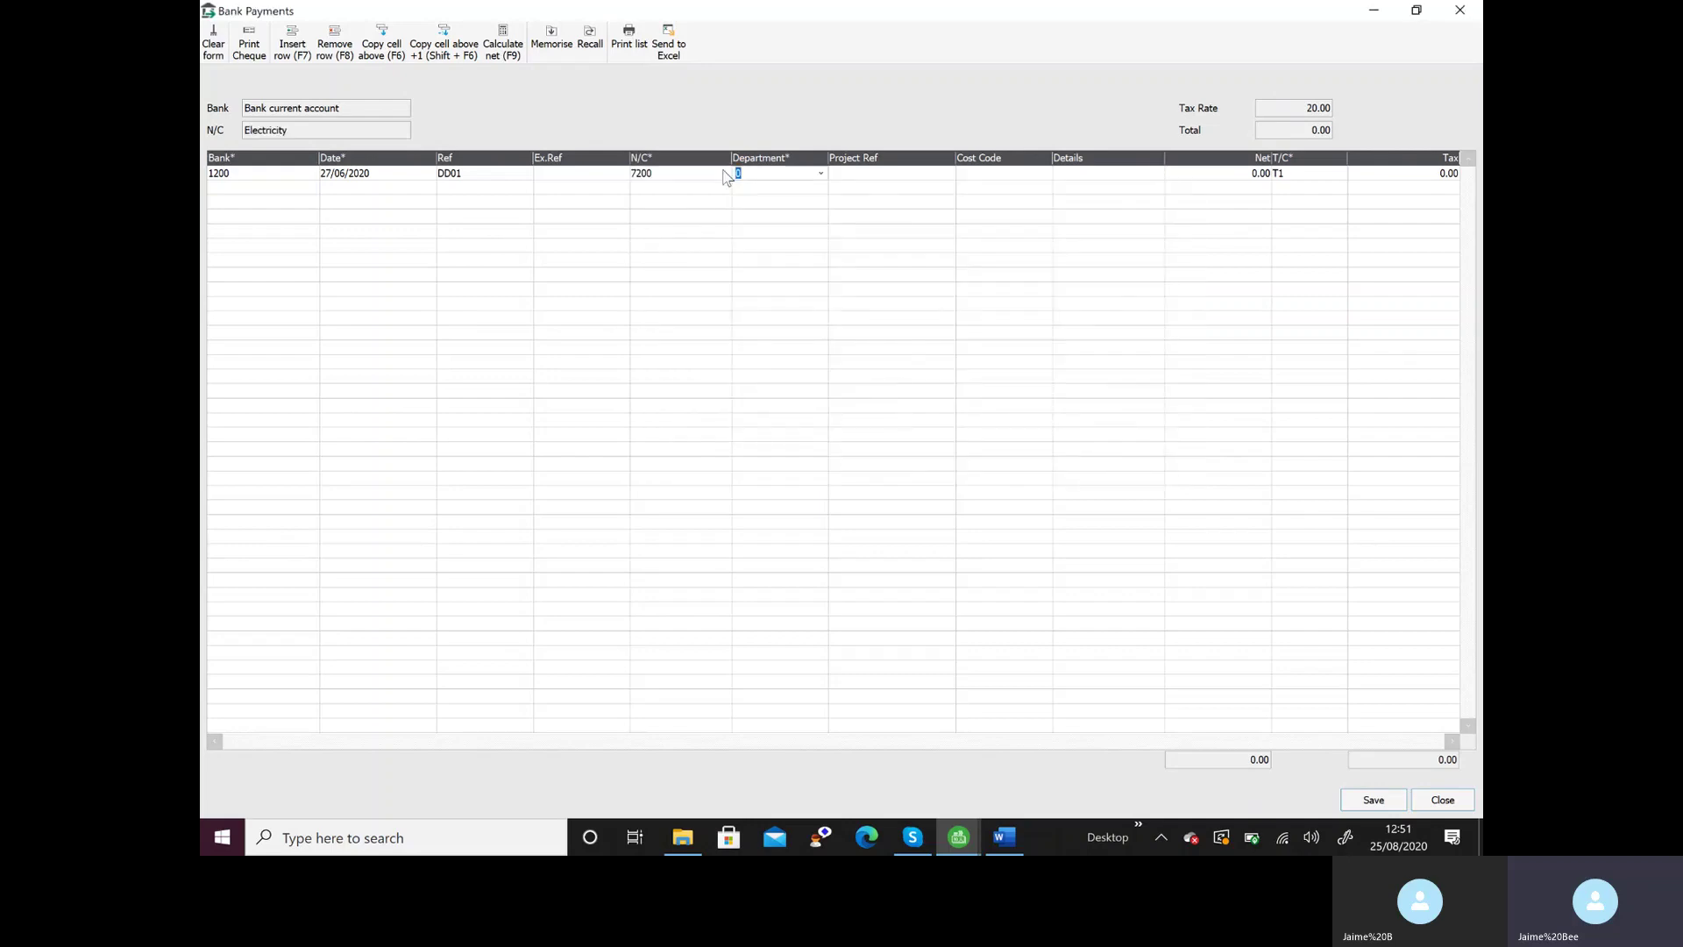
# - Enter details 'DD - Electricity', net 101.00 and tax code T9, then save the payment
pyautogui.press('Tab')
pyautogui.press('Tab')
pyautogui.press('Tab')
pyautogui.write('DD - Electricity')
pyautogui.press('Tab')
pyautogui.write('101')
pyautogui.press('Tab')
pyautogui.write('T9')
pyautogui.press('Tab')
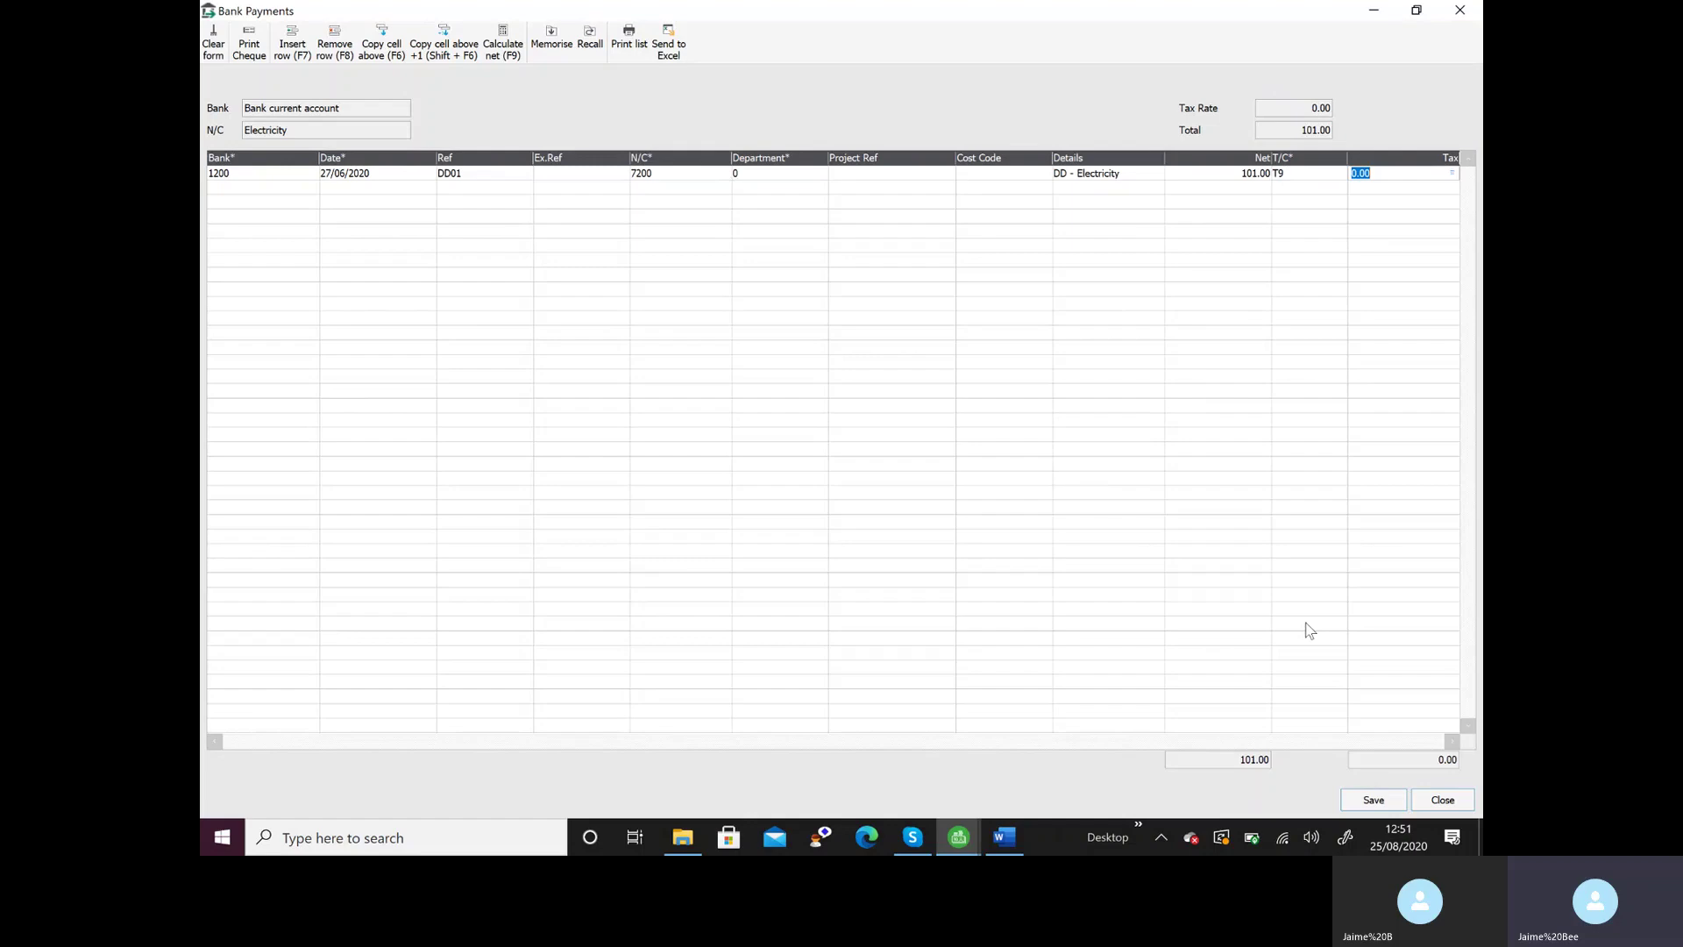
pyautogui.click(1387, 800)
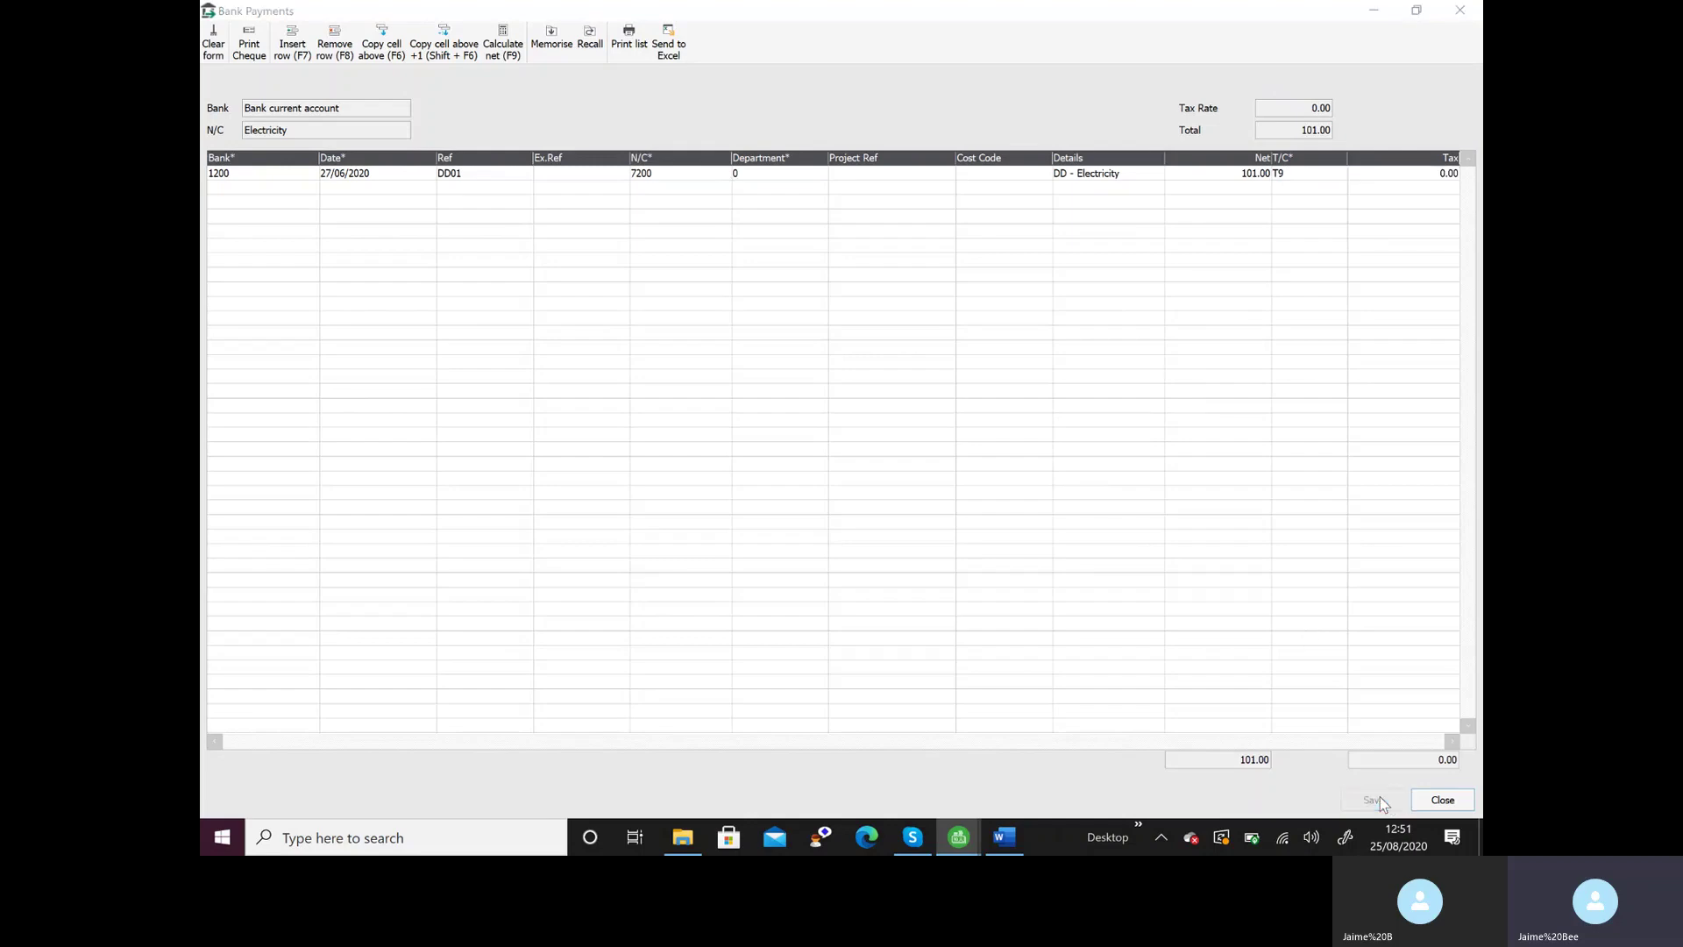
pyautogui.click(1462, 799)
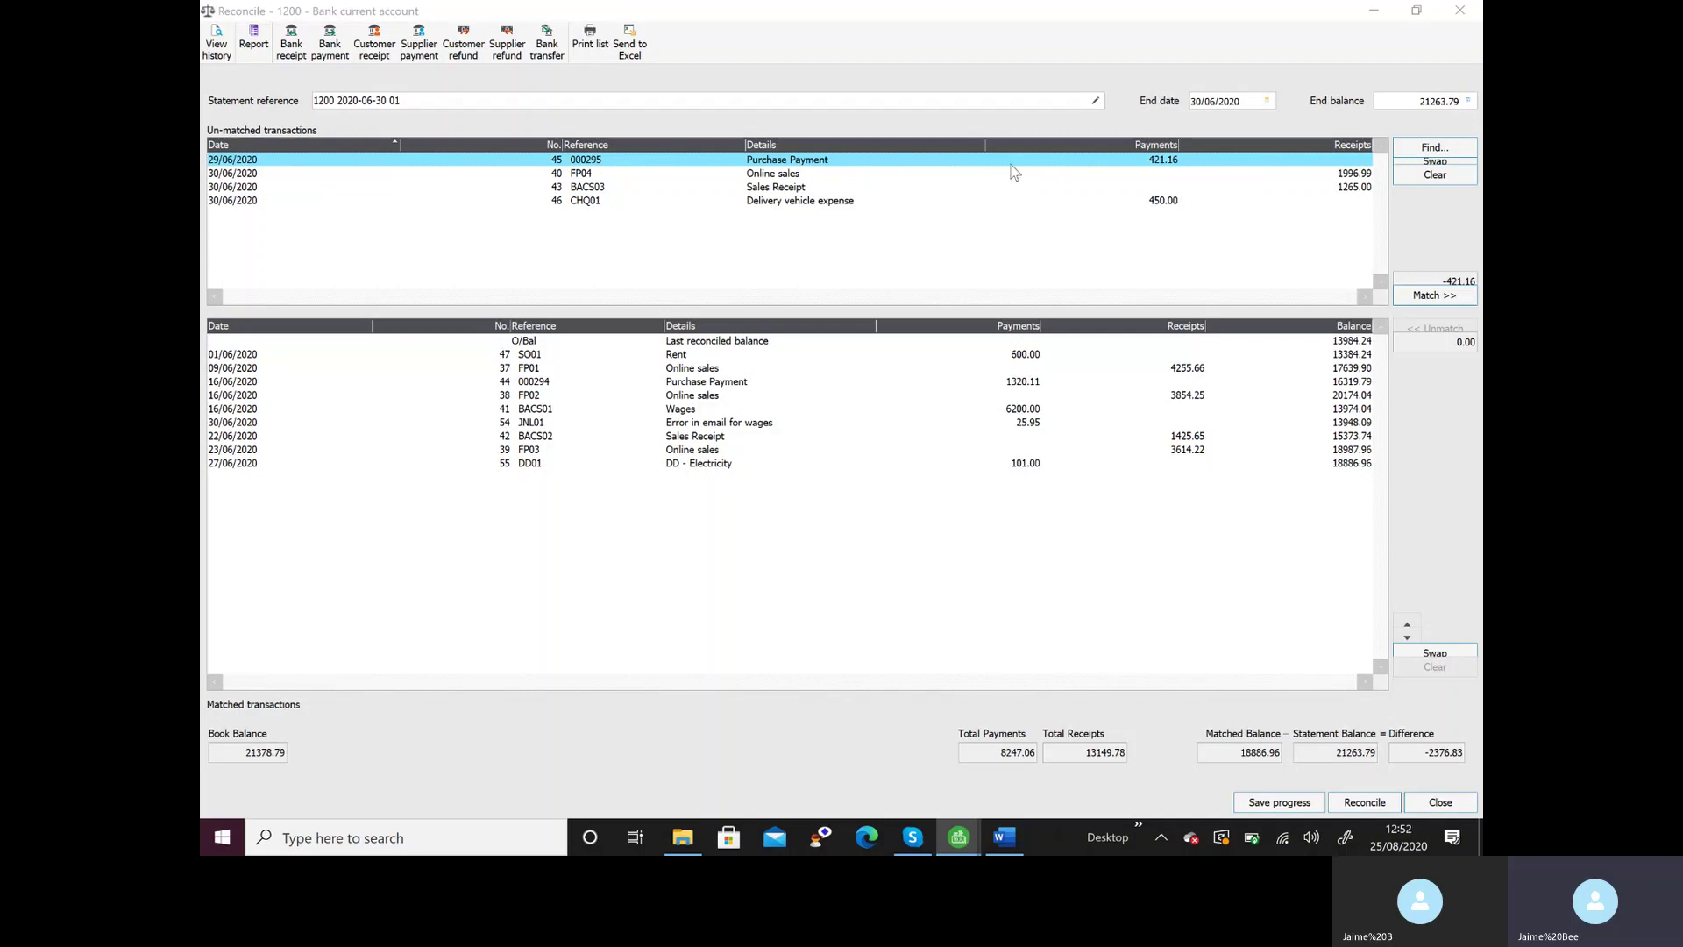
# - Start a bank payment dated 28/06/2020, reference BNKCHG01, to nominal 7901 Bank Charges
pyautogui.click(330, 49)
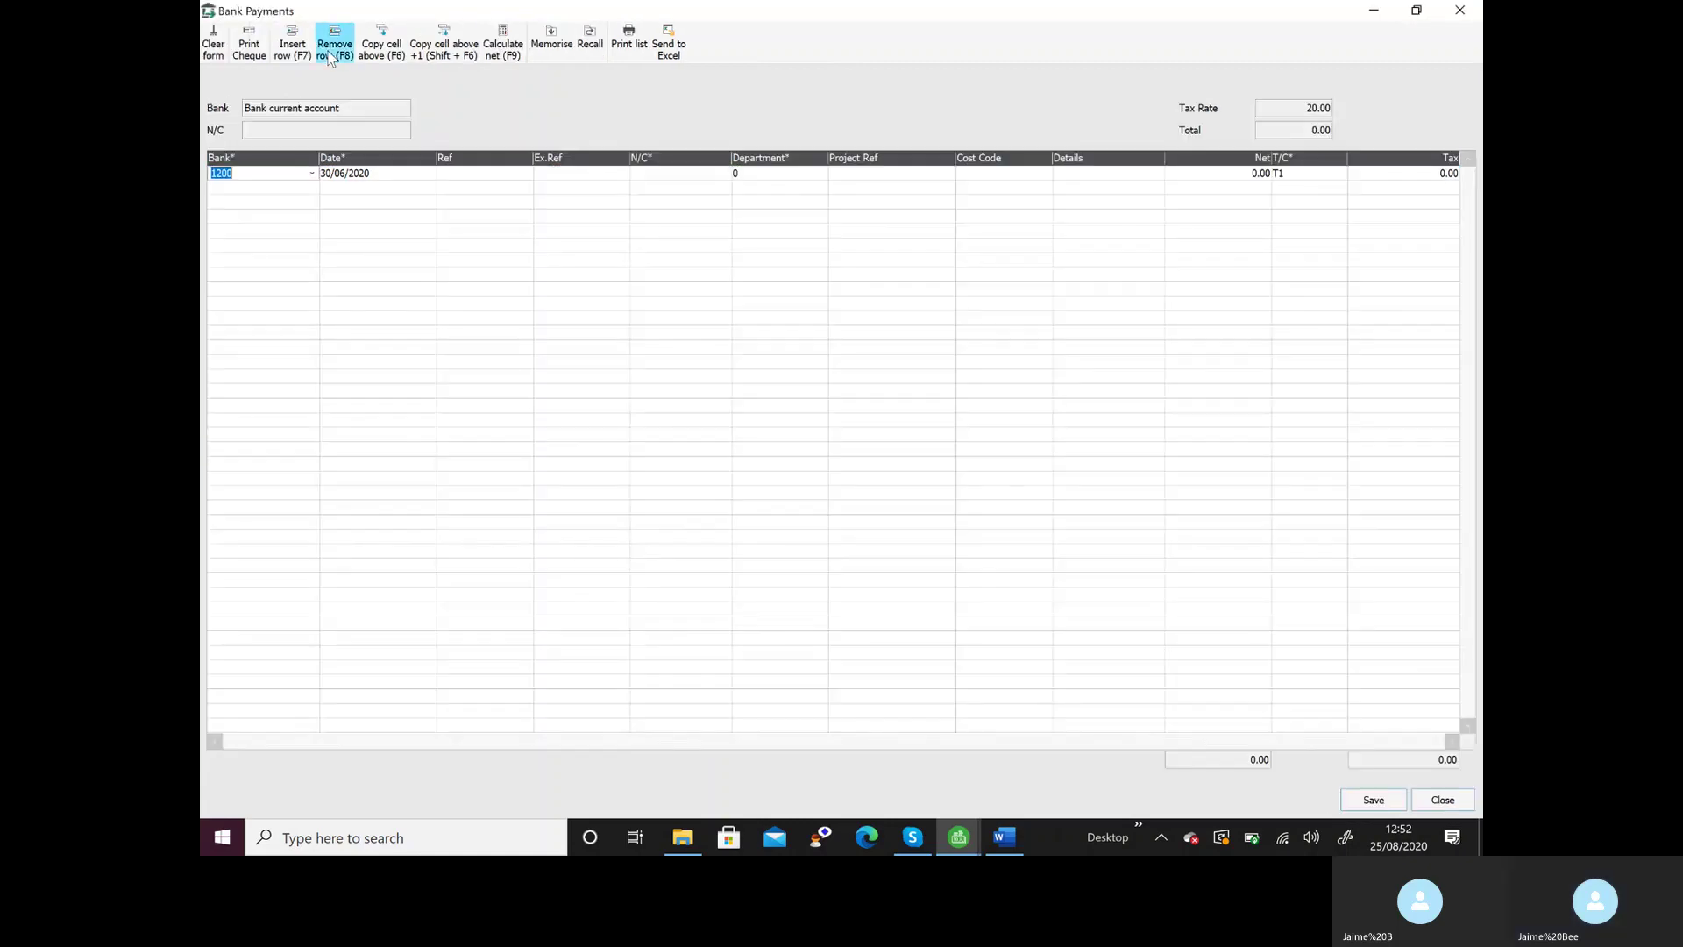
pyautogui.press('Tab')
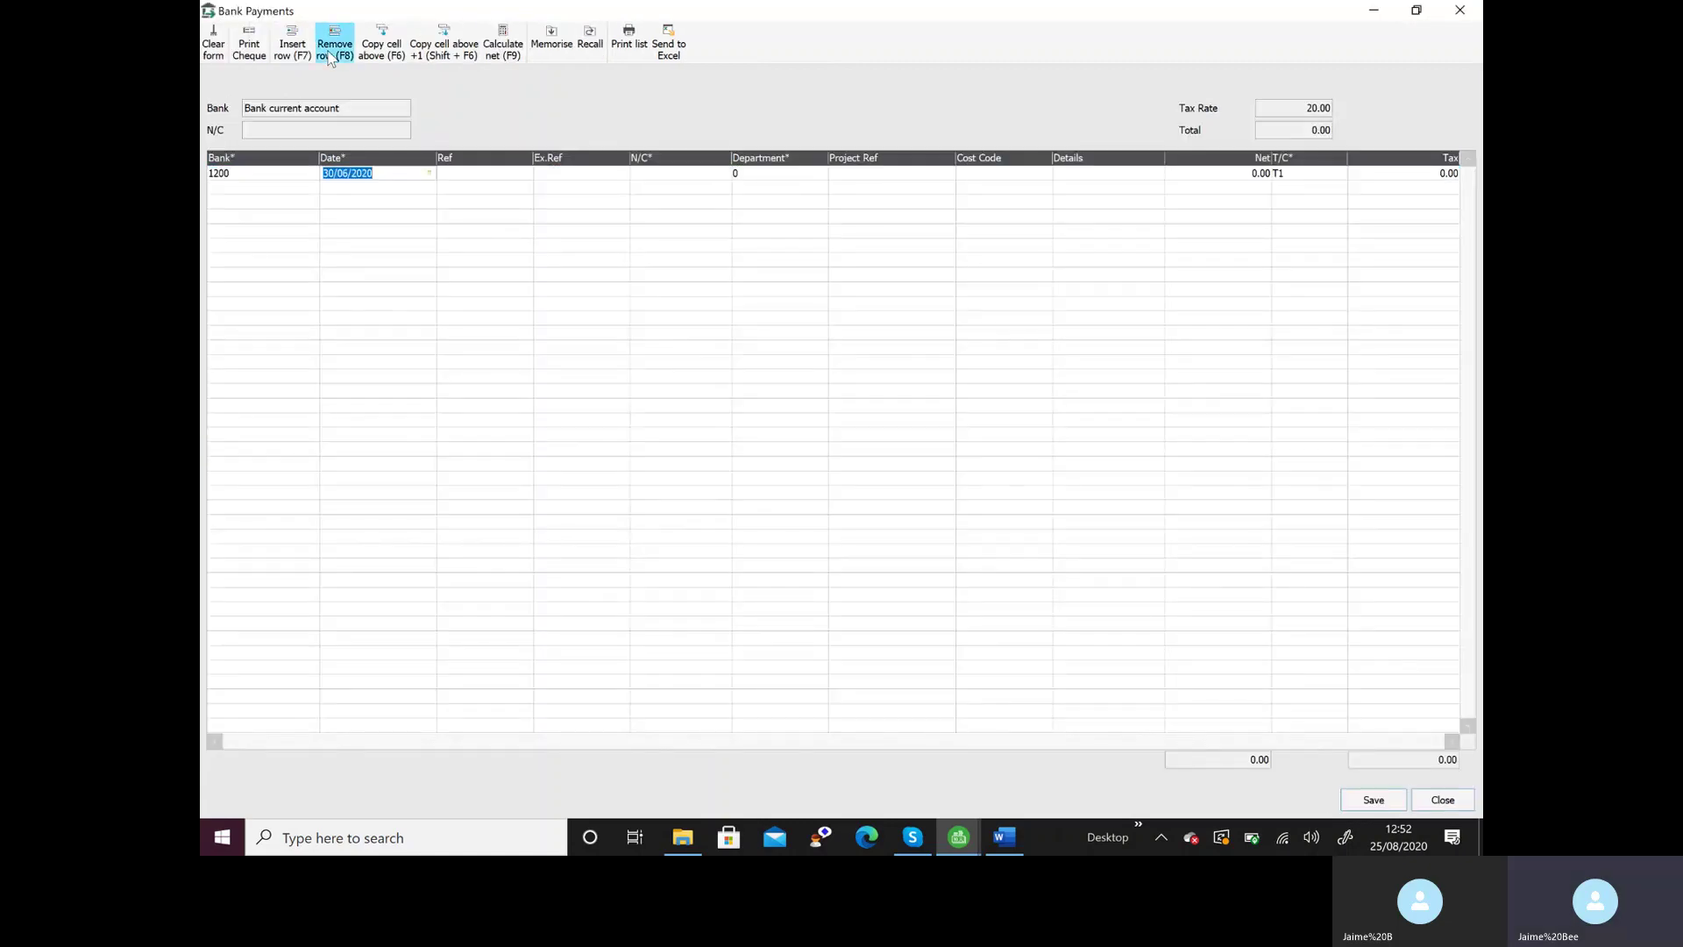
pyautogui.write('28/')
pyautogui.write('06')
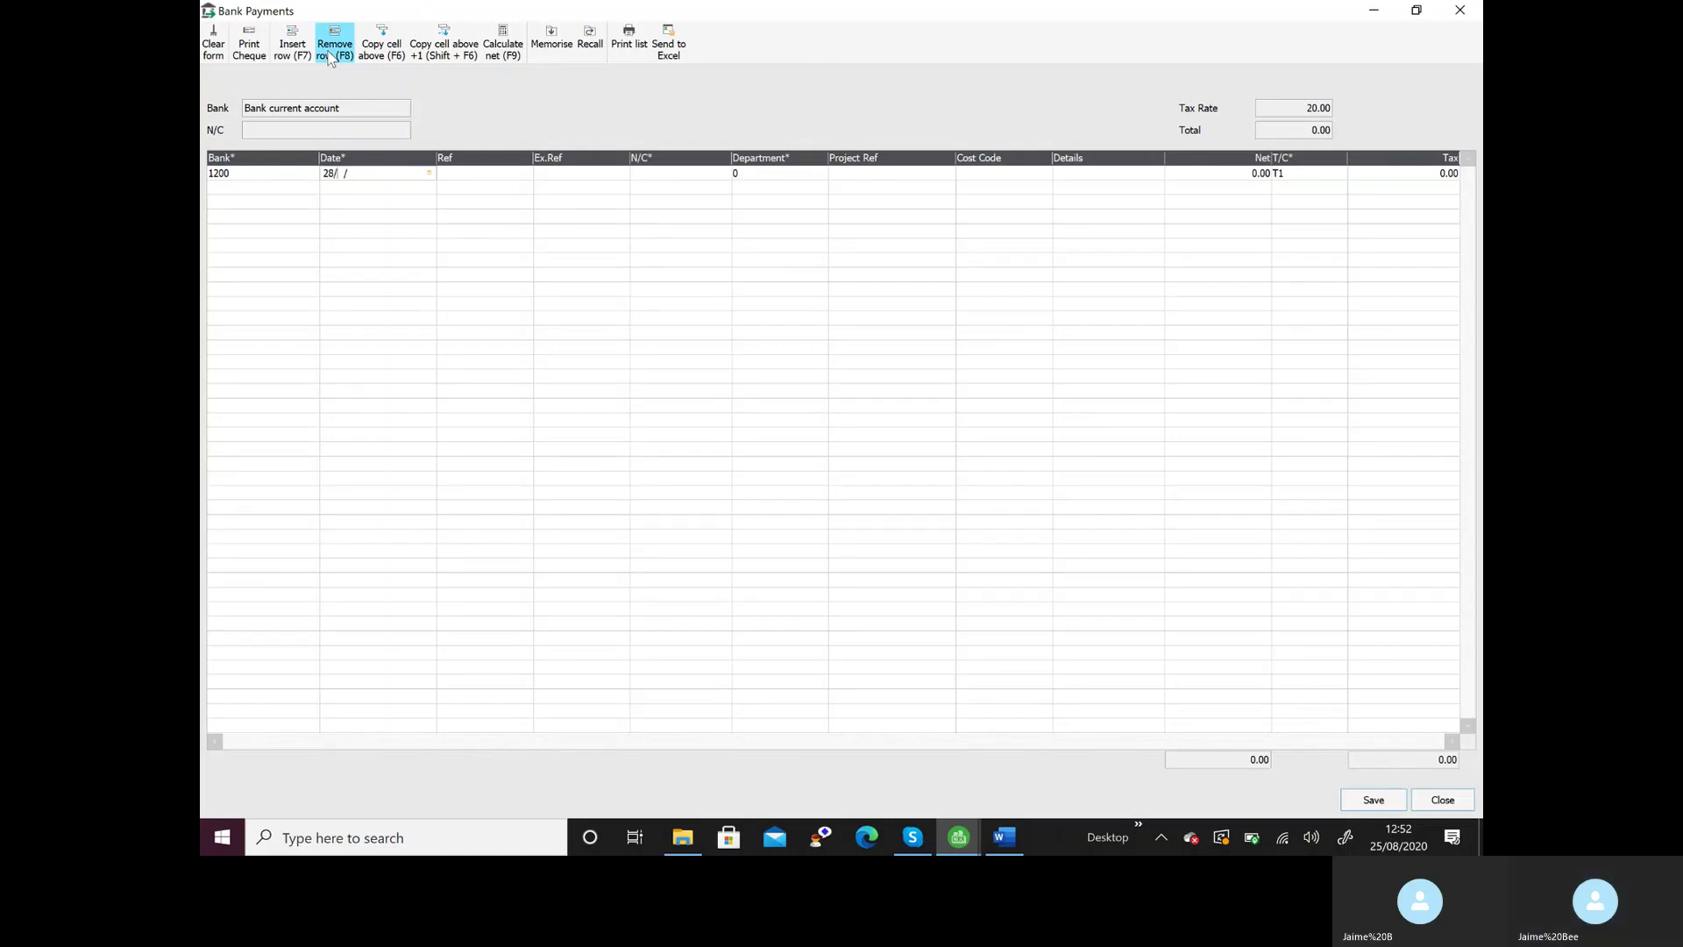
pyautogui.press('Tab')
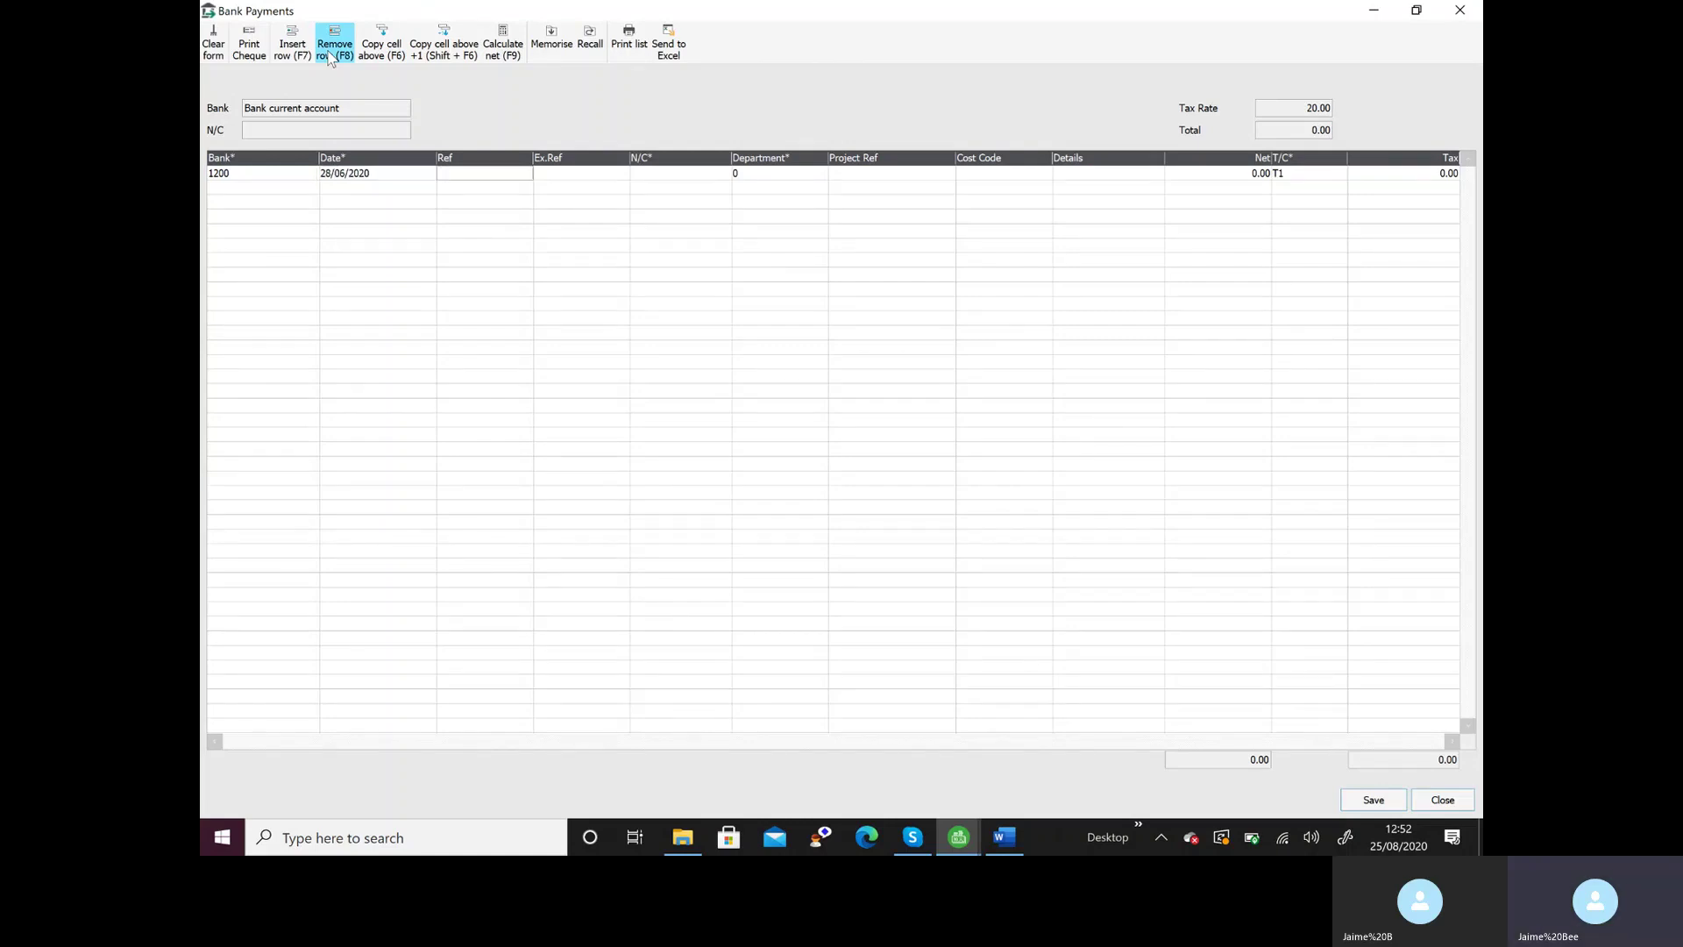
pyautogui.write('BNKCHG01')
pyautogui.press('Tab')
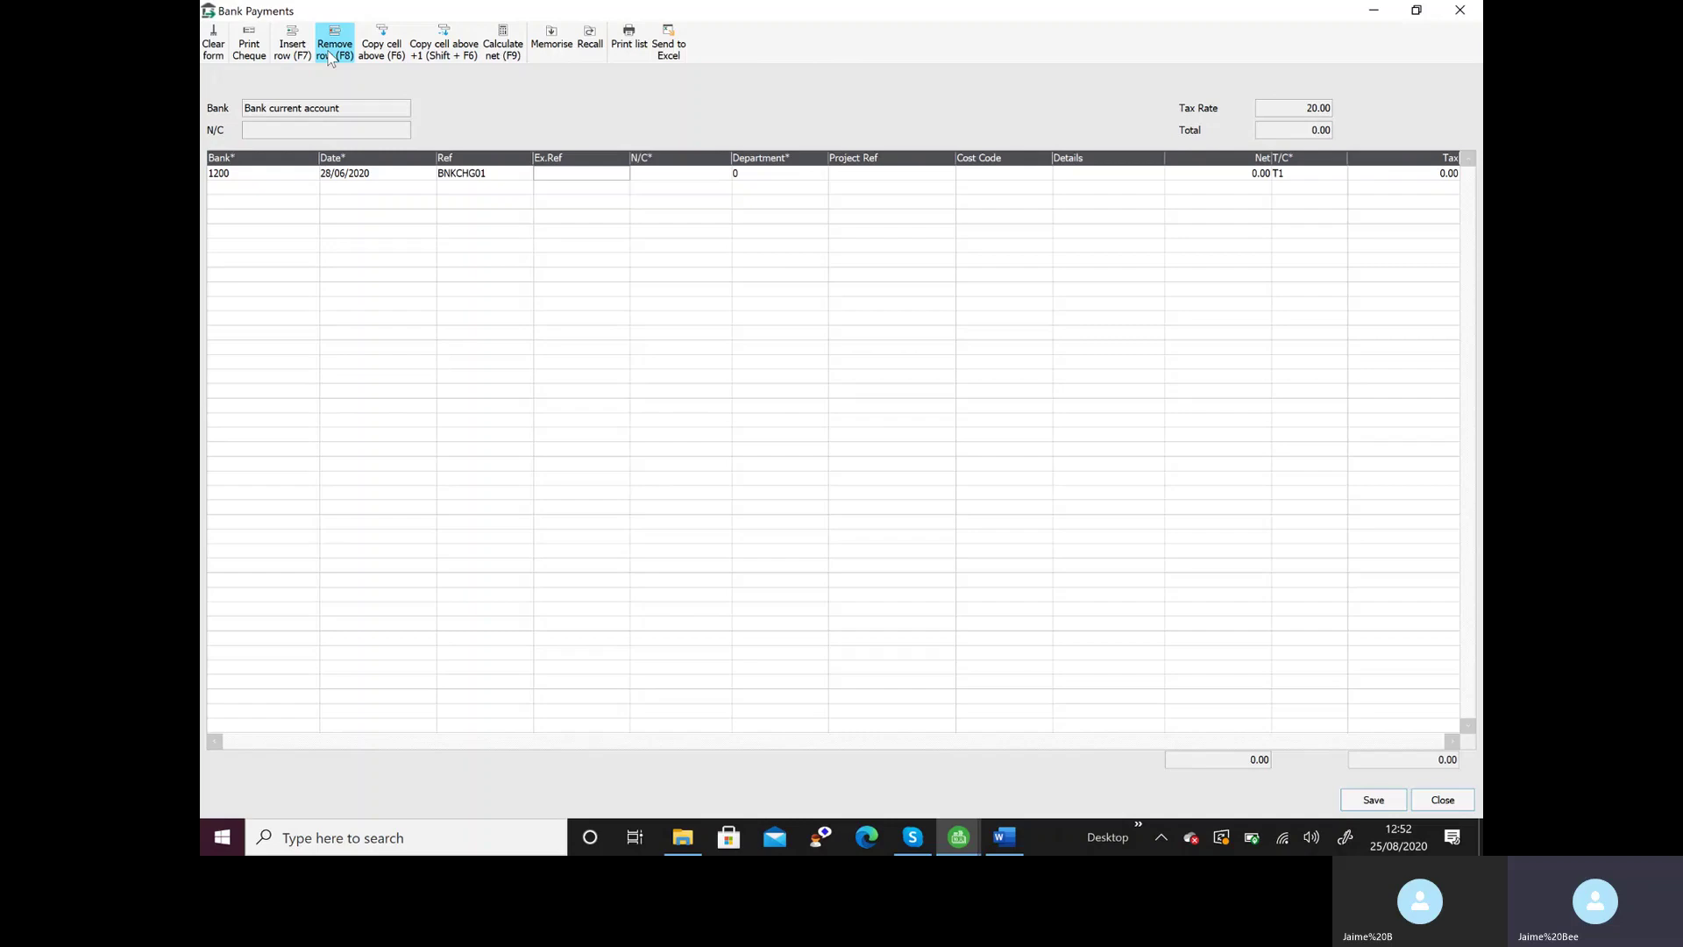
pyautogui.press('Tab')
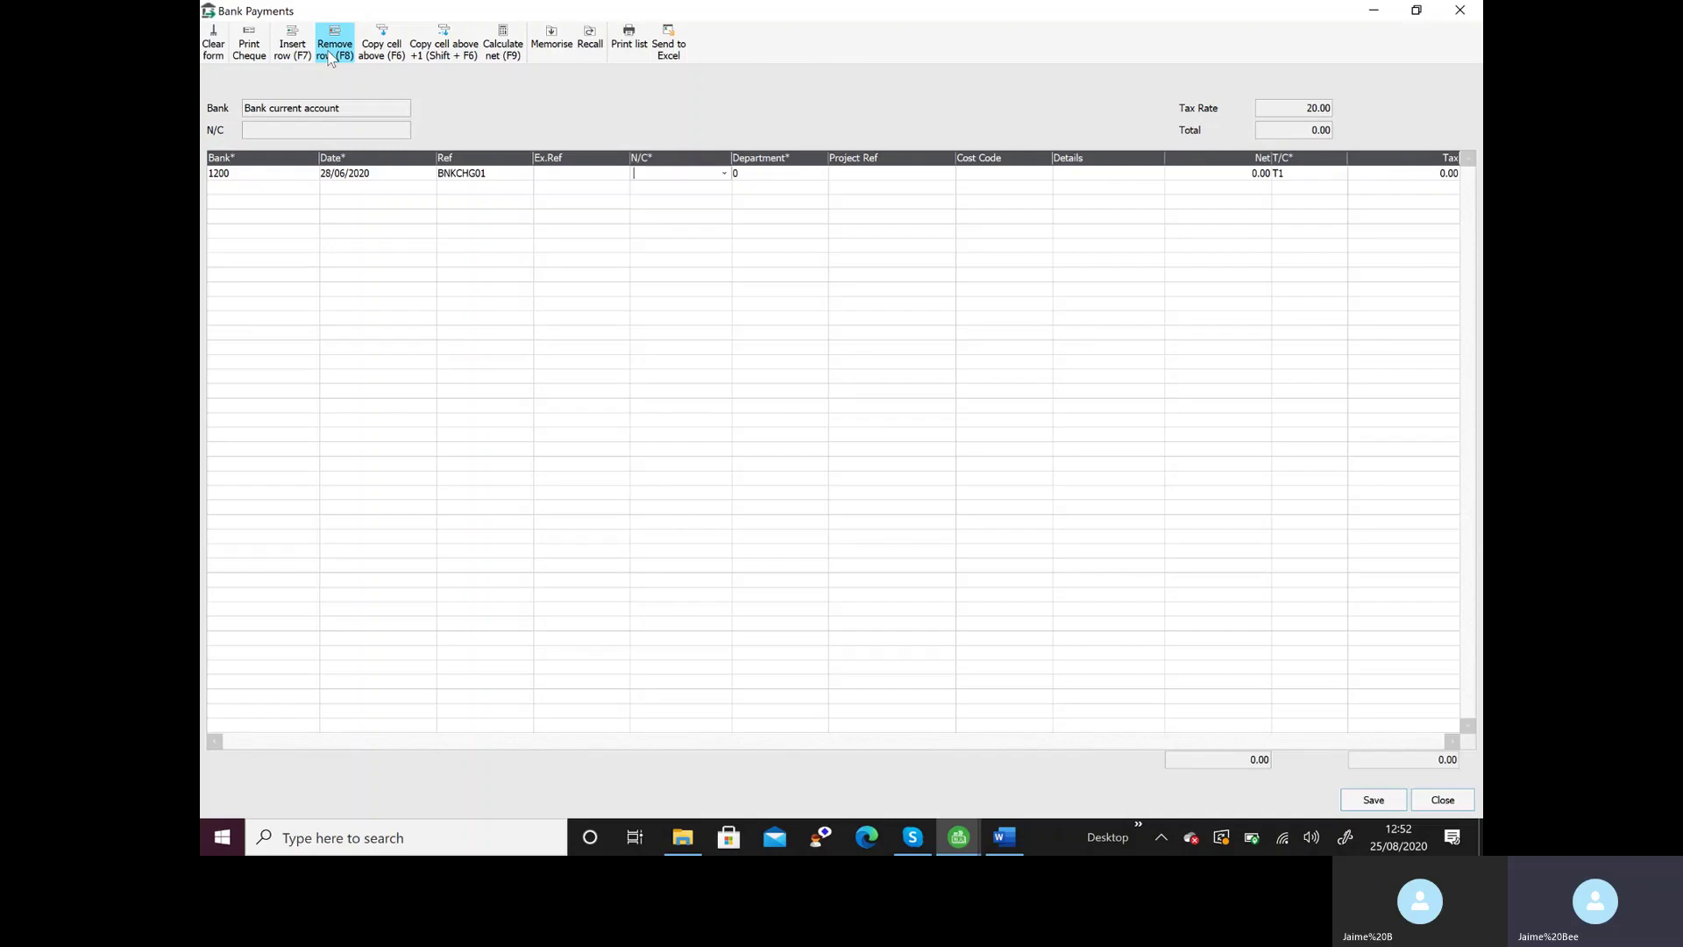
pyautogui.click(724, 175)
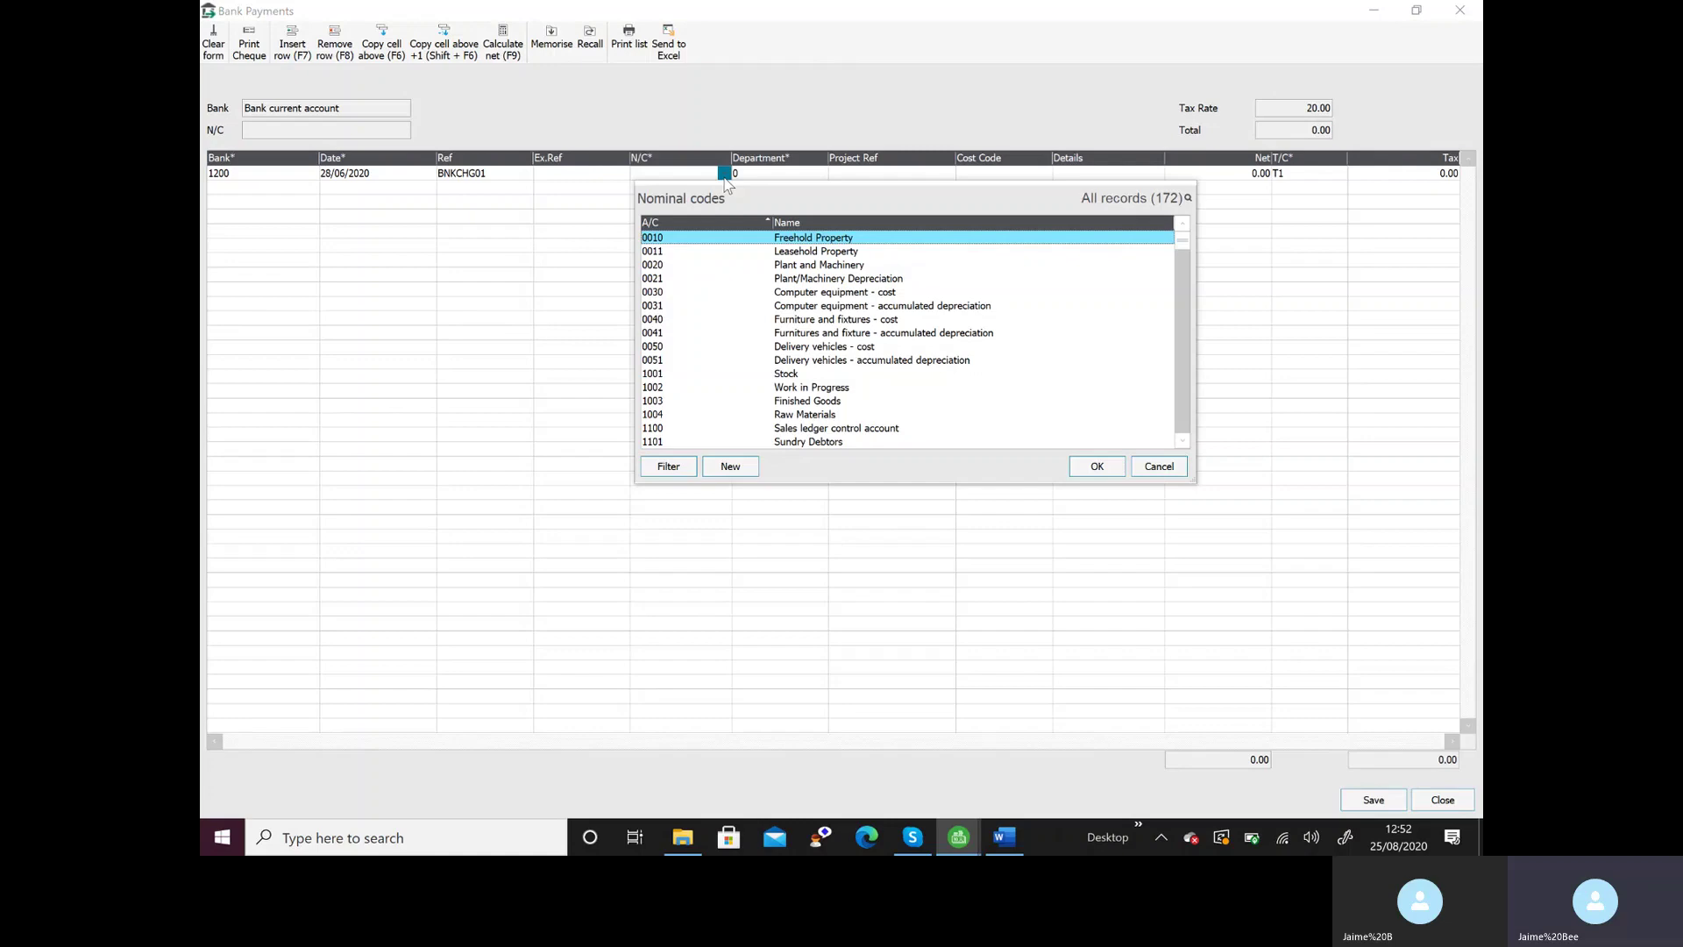
pyautogui.click(831, 224)
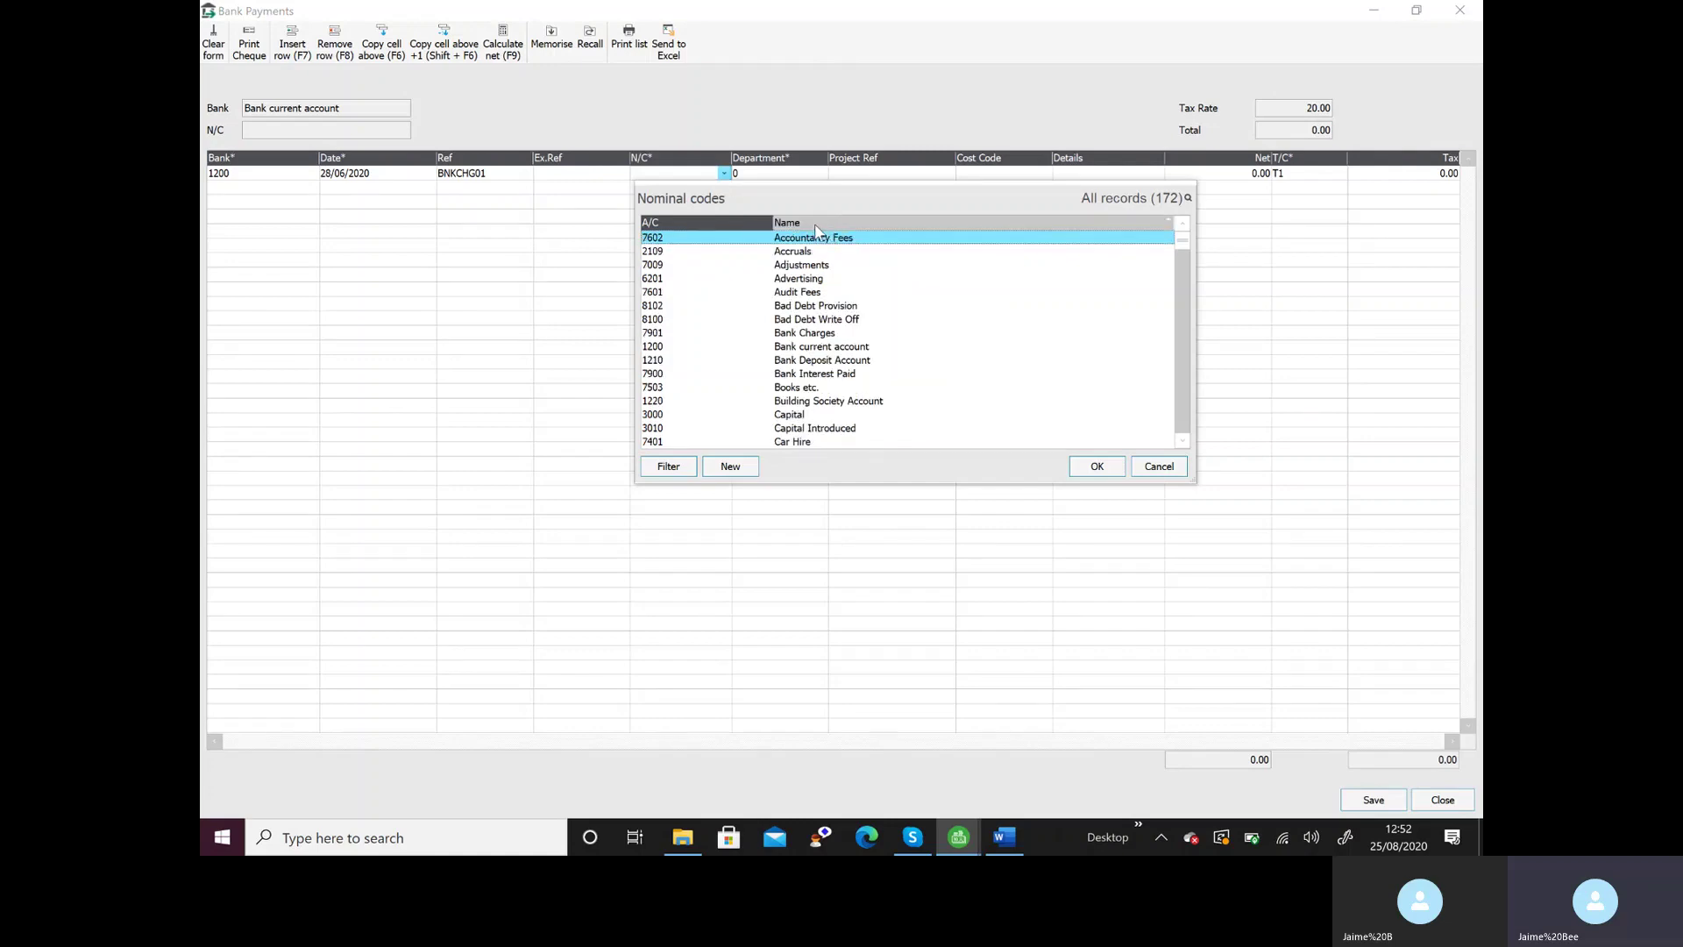
pyautogui.press('b')
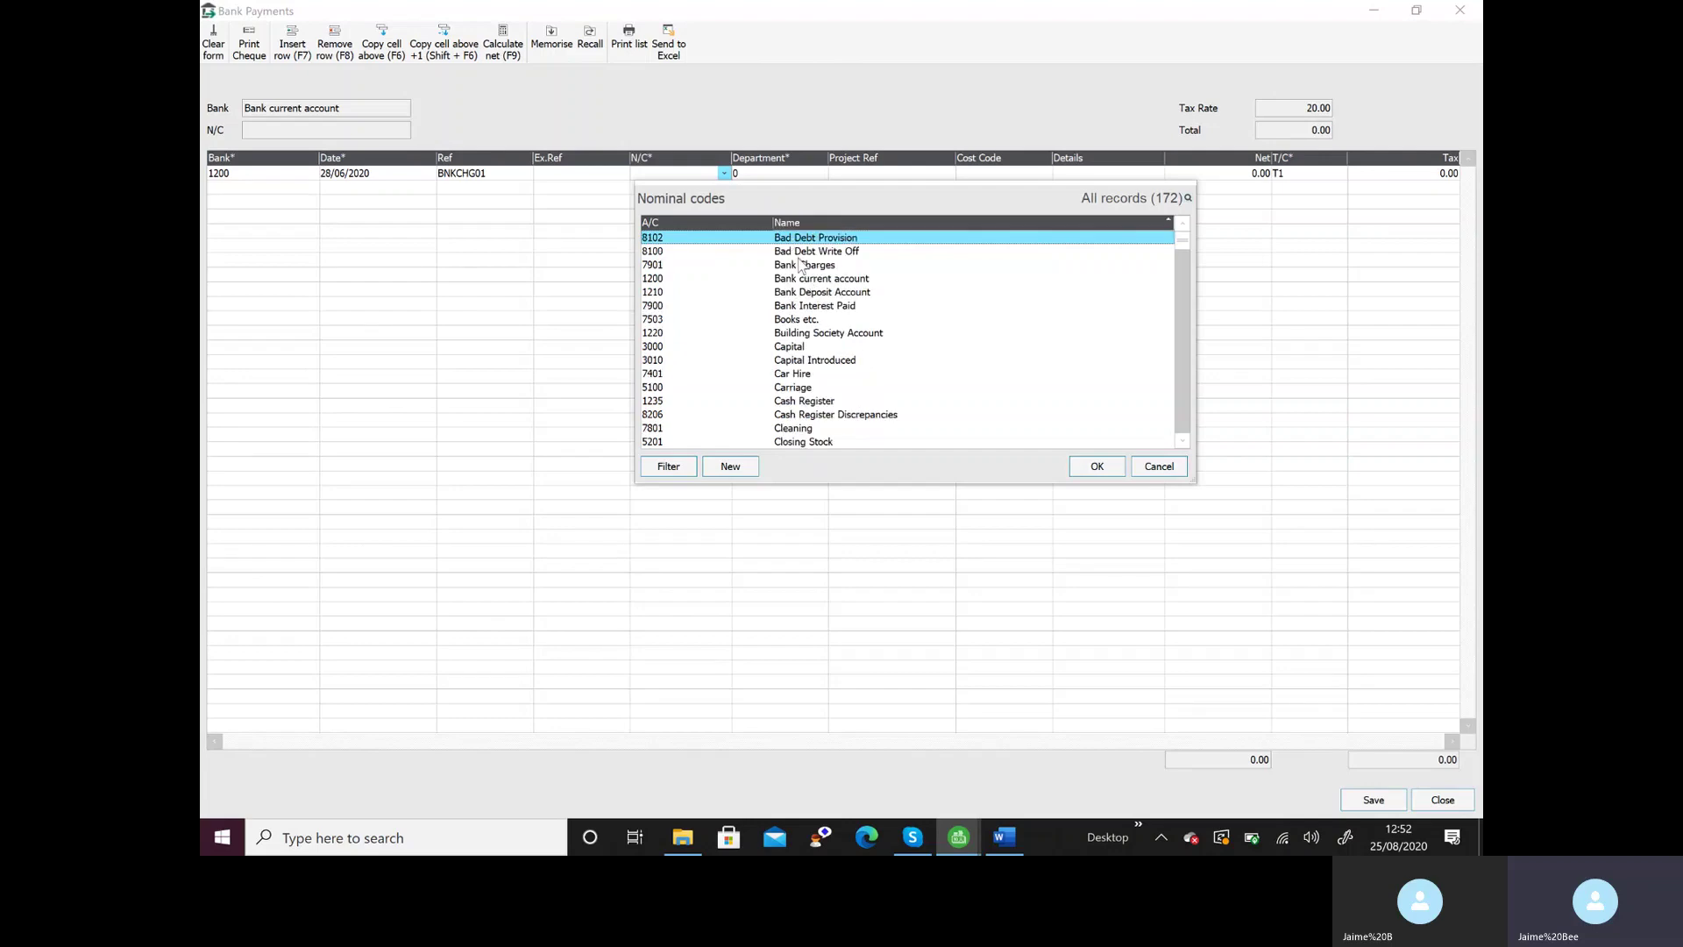
pyautogui.click(801, 266)
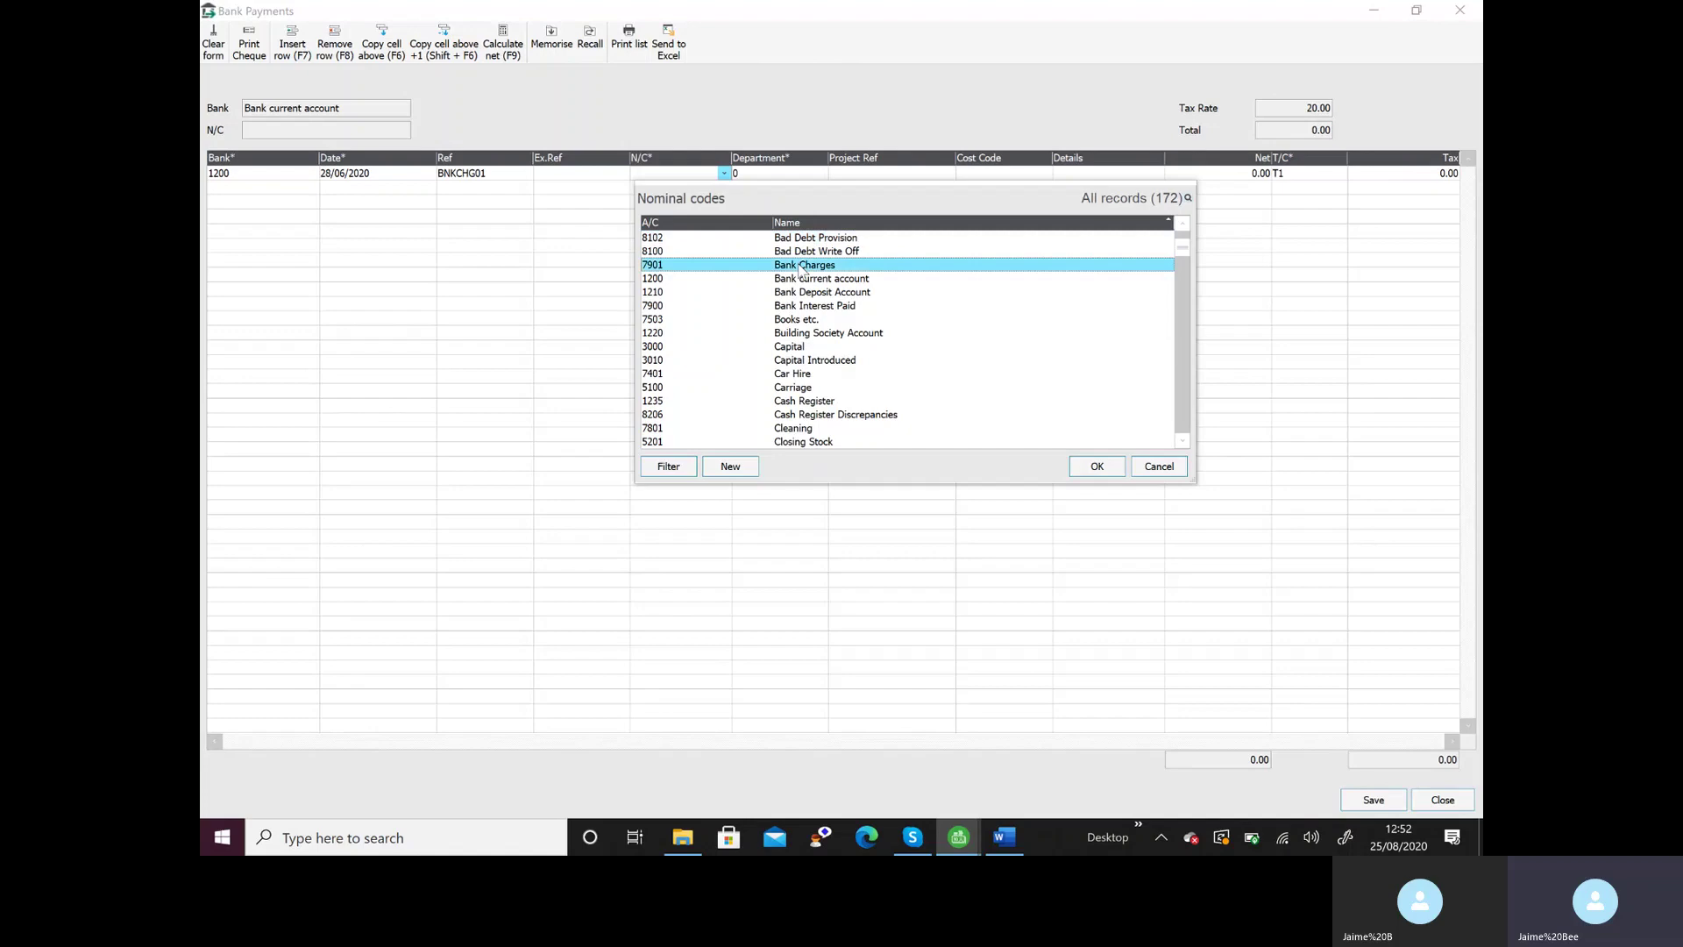
pyautogui.doubleClick(799, 265)
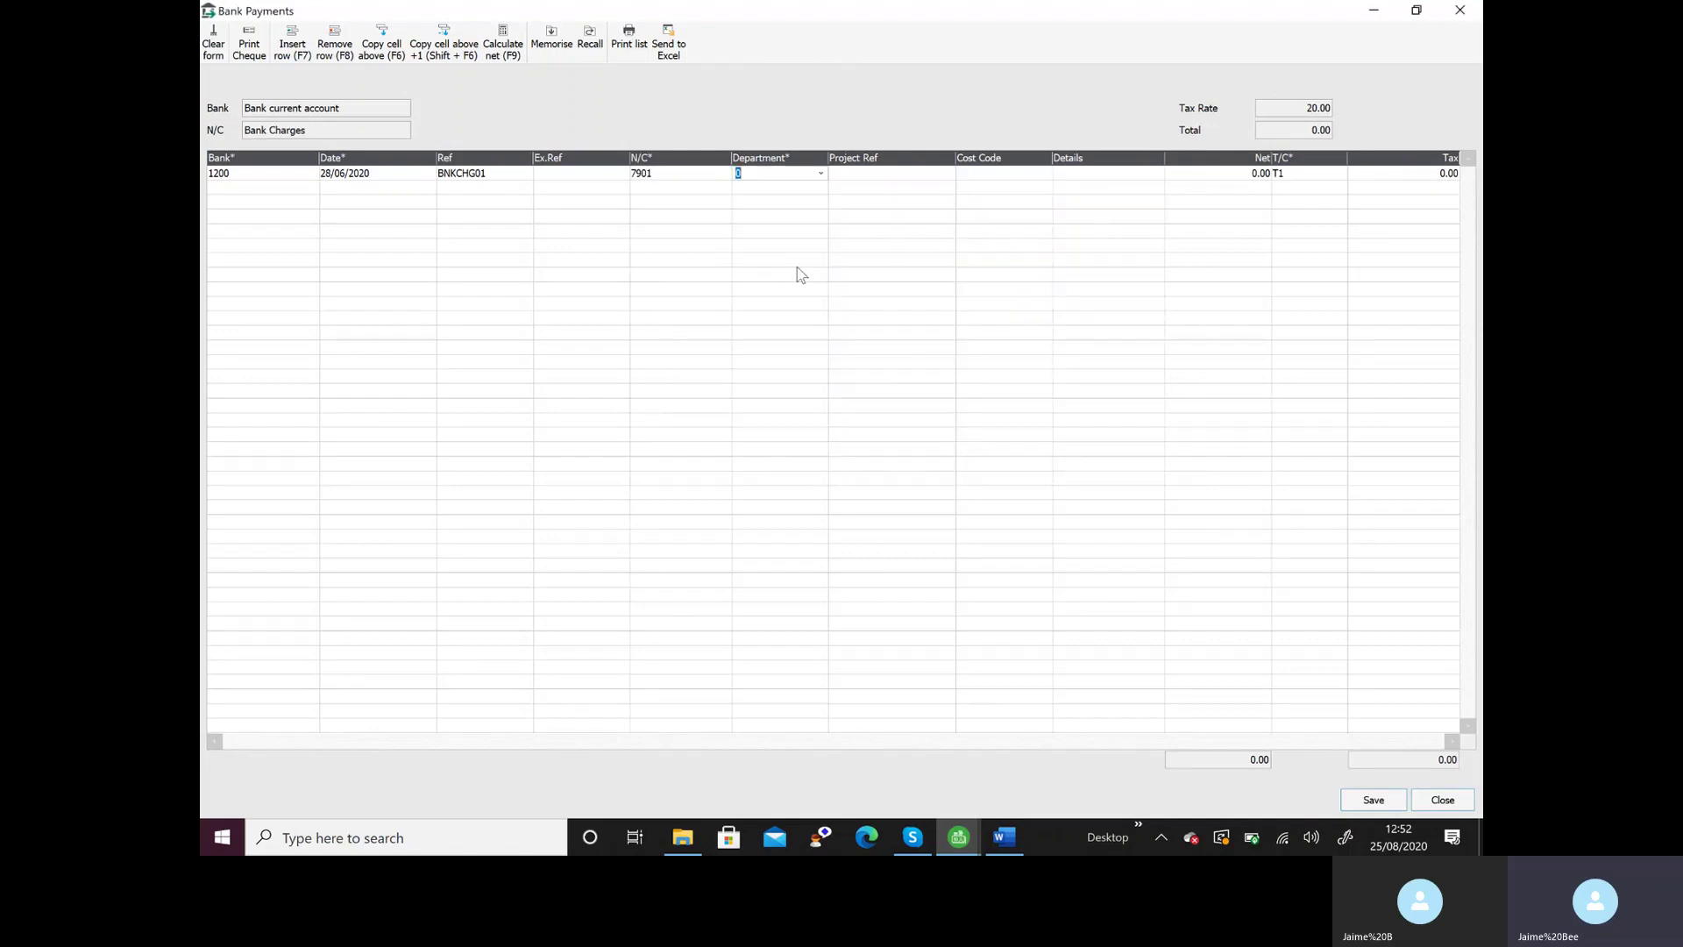
# - Enter details 'Bank charges', net 14.00 and tax code T9, then save the payment
pyautogui.press('Tab')
pyautogui.press('Tab')
pyautogui.press('Tab')
pyautogui.write('Bank cha')
pyautogui.press('Tab')
pyautogui.write('14')
pyautogui.press('Tab')
pyautogui.write('T9')
pyautogui.press('Tab')
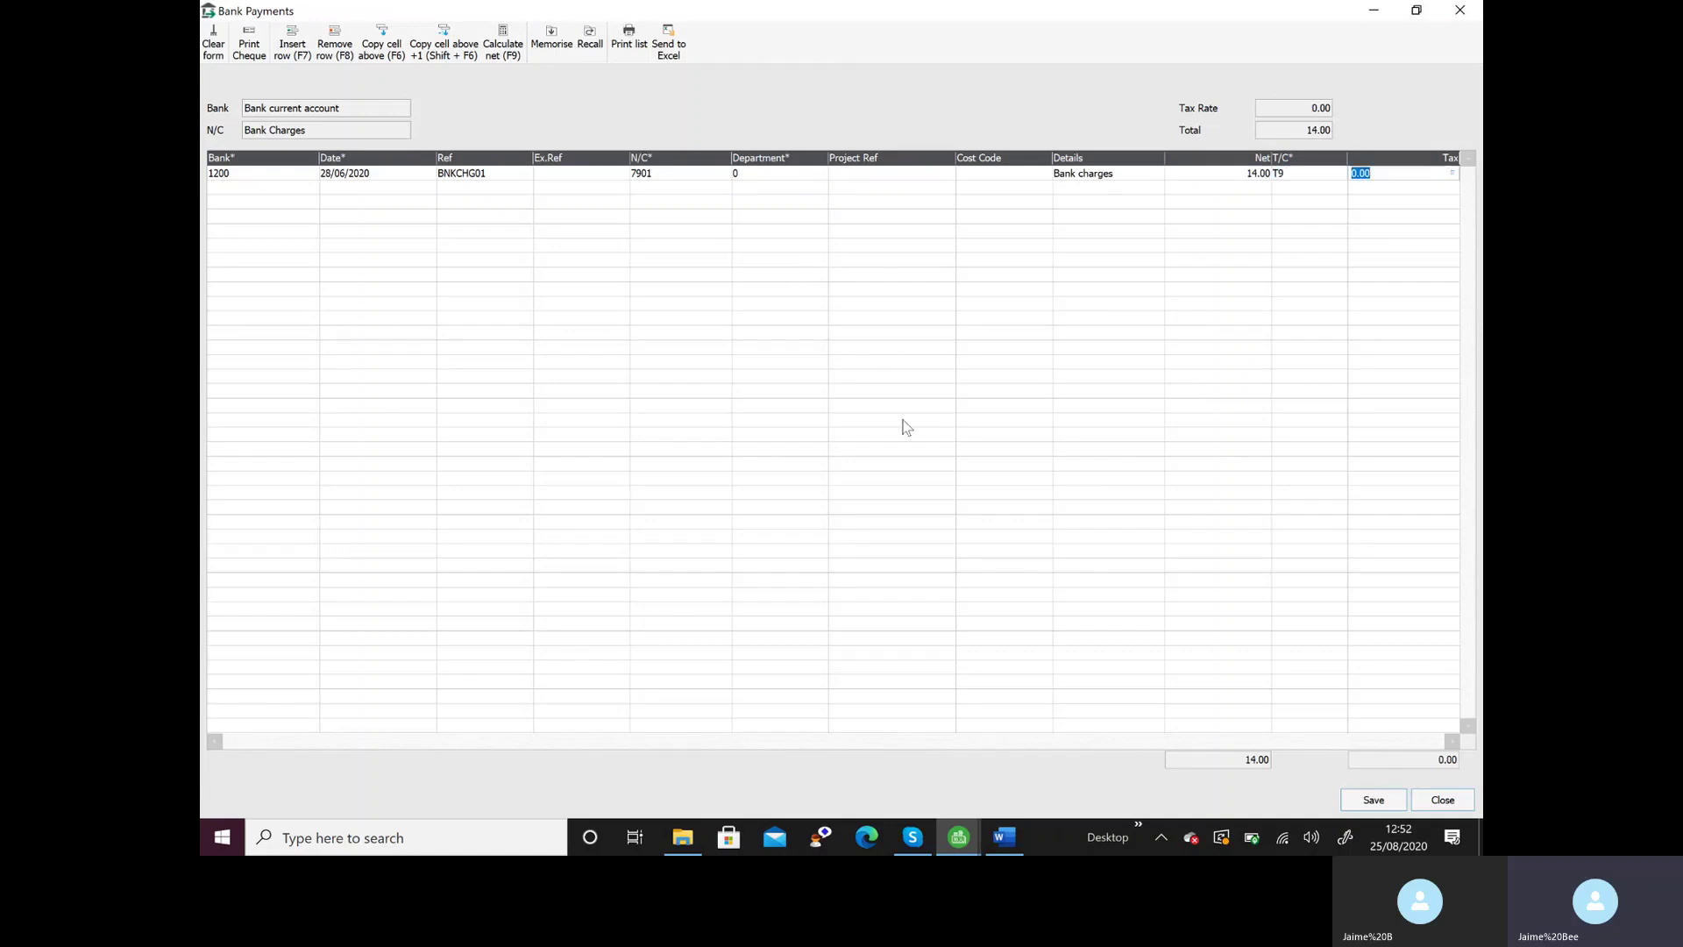
pyautogui.click(1372, 801)
# - Match 000295 (421.16), BACS03 (1265.00), FP04 (1996.99) and CHQ01 to reach a 0.00 difference
pyautogui.click(1443, 801)
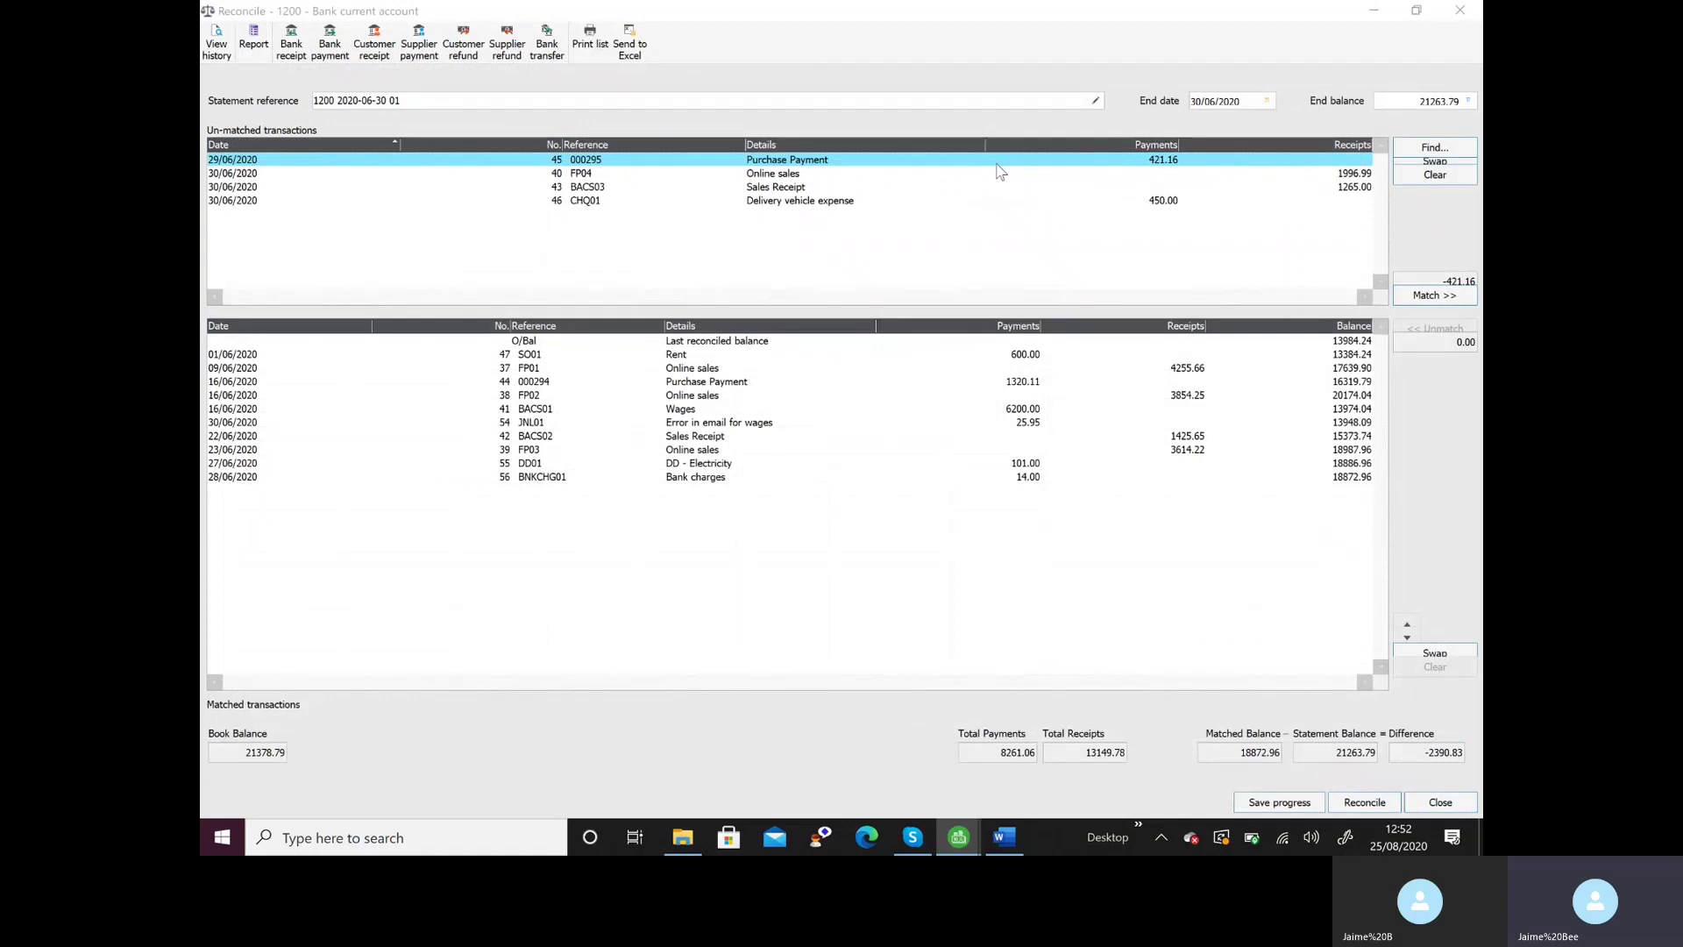
pyautogui.doubleClick(997, 164)
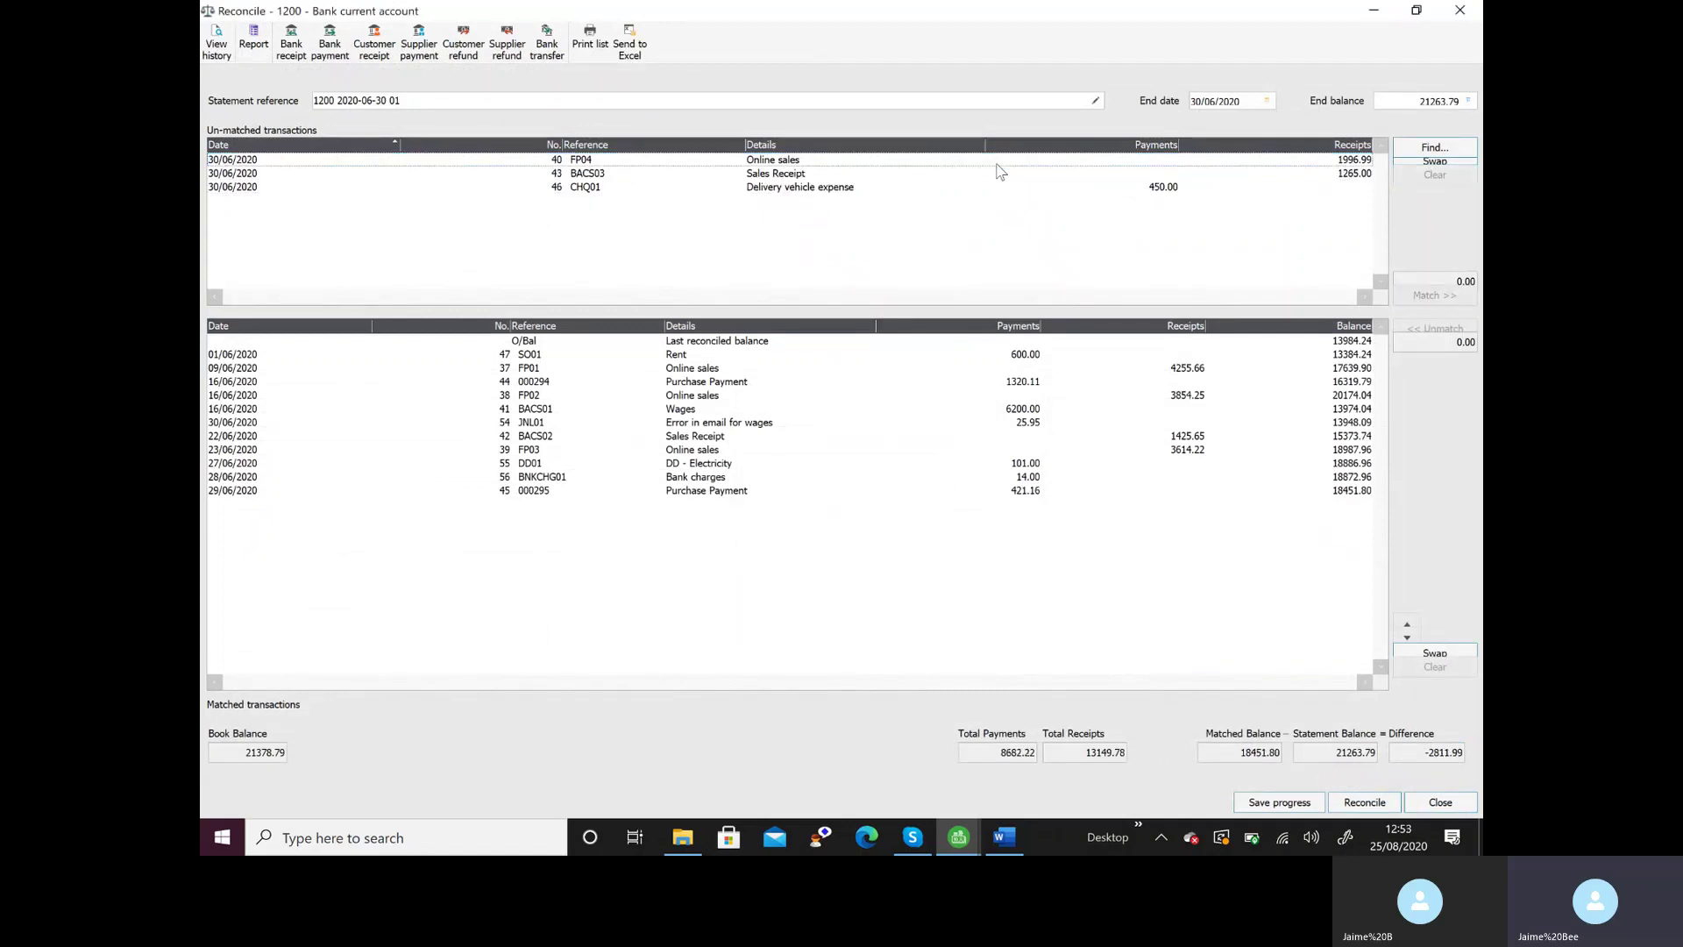
pyautogui.click(997, 164)
pyautogui.click(1001, 179)
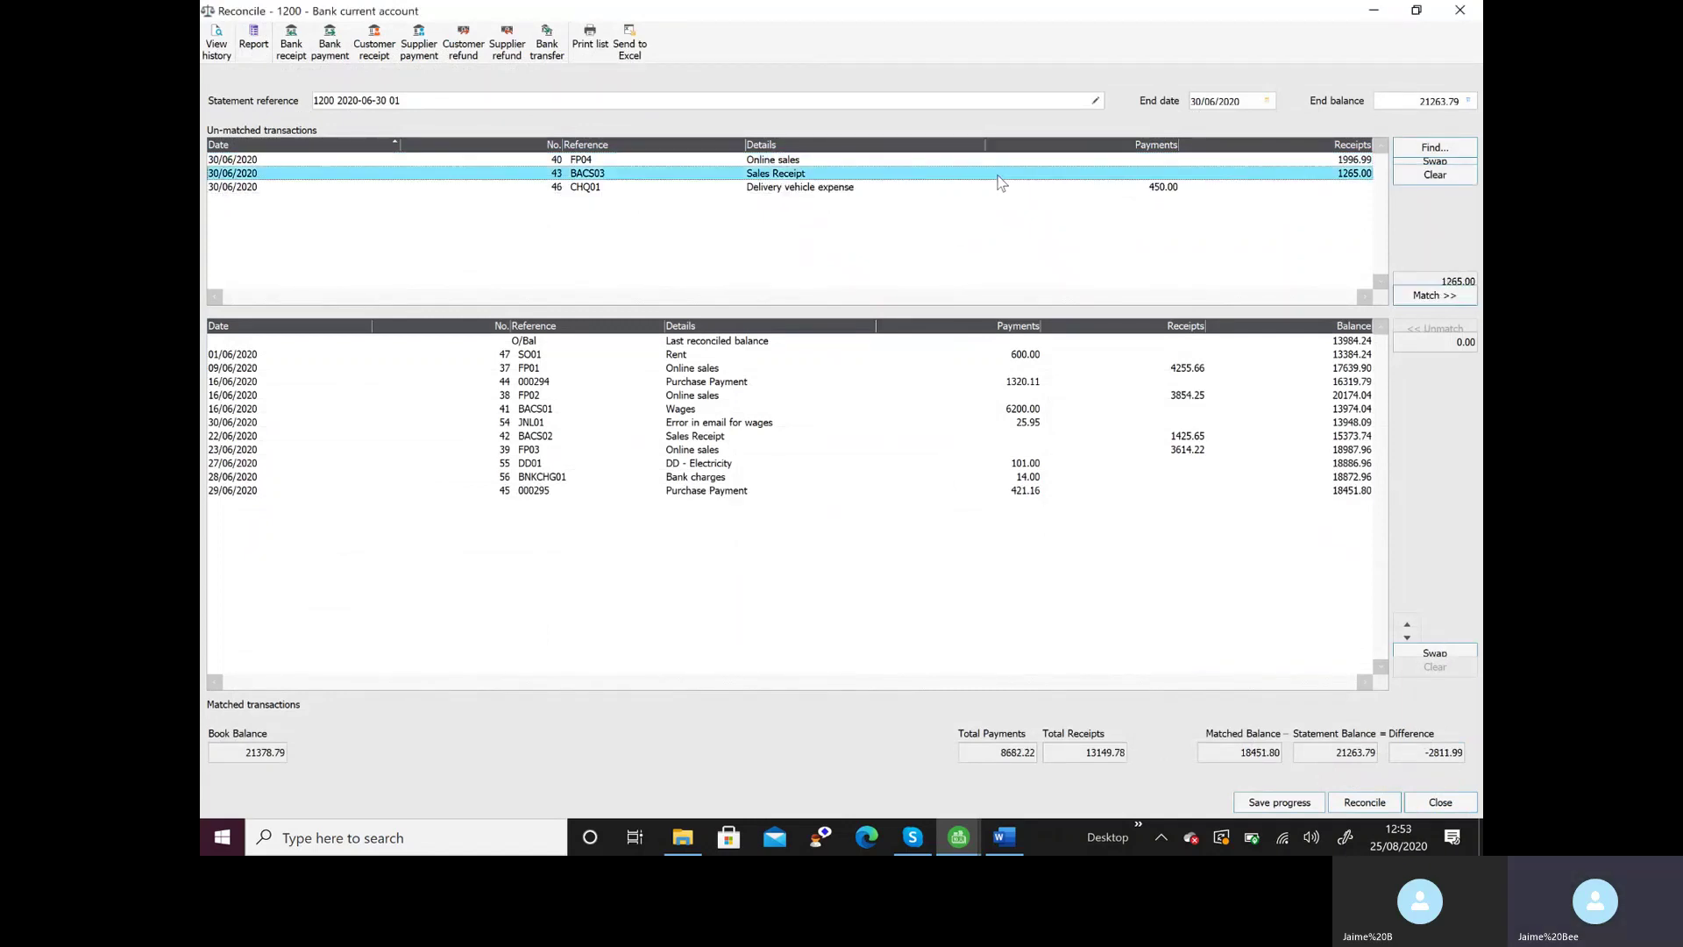
pyautogui.doubleClick(1001, 180)
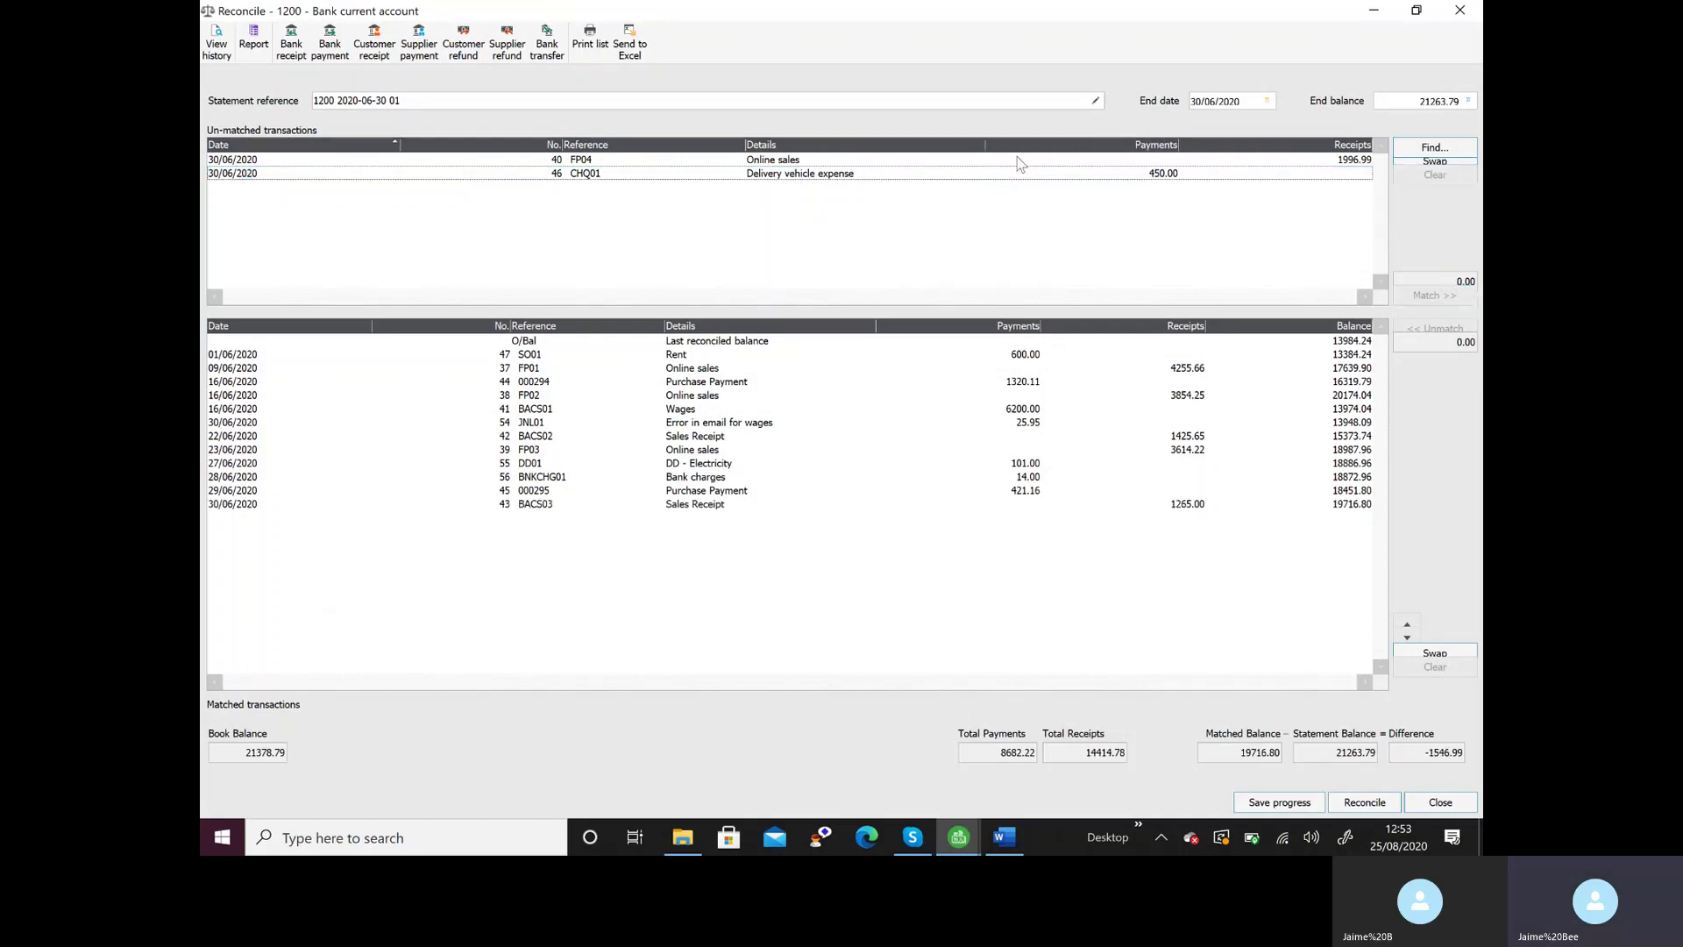
pyautogui.doubleClick(1019, 161)
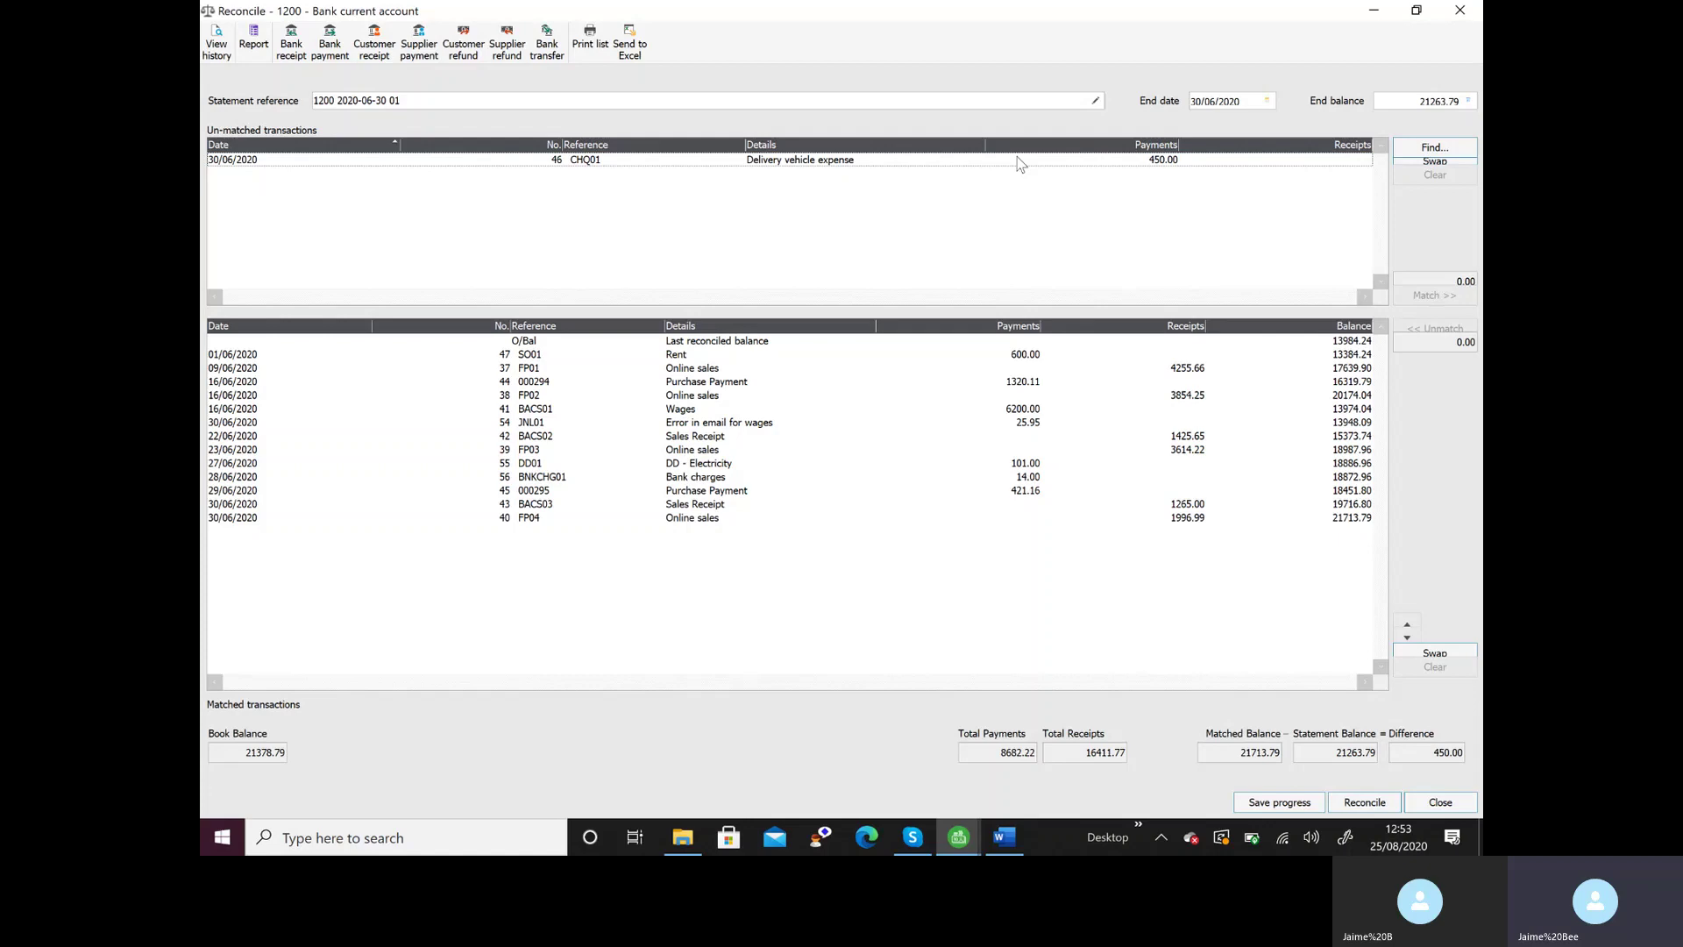
pyautogui.click(1019, 161)
pyautogui.doubleClick(1020, 161)
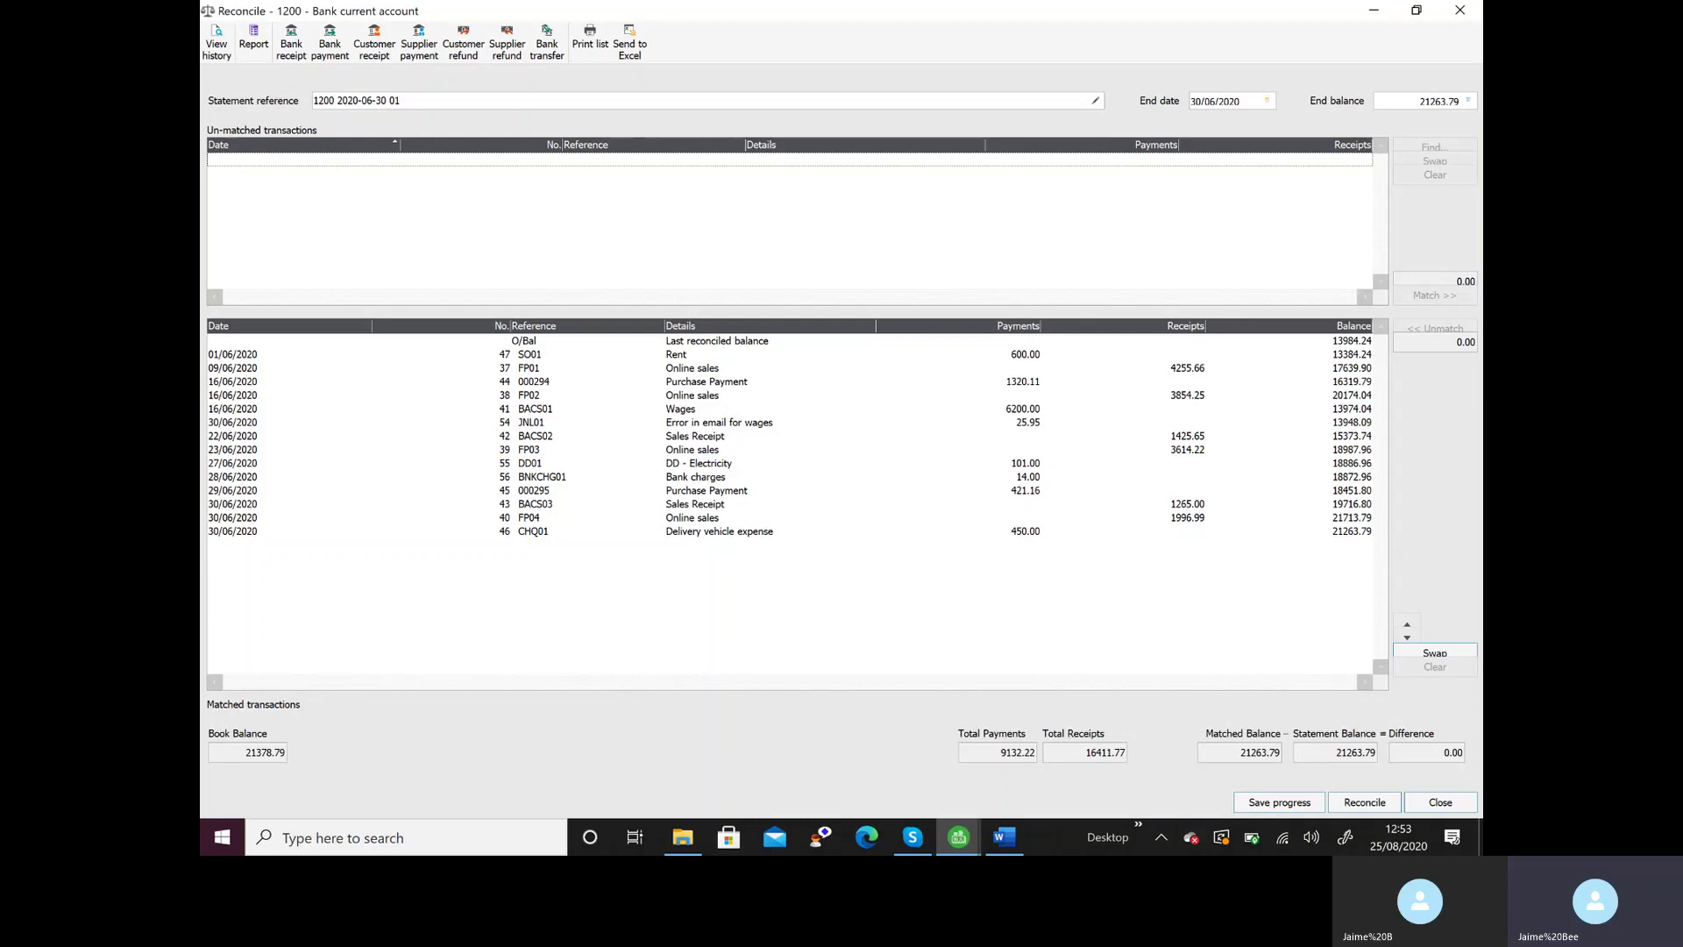
# - Paste the completed reconciliation screenshot into a new blank Word document, Document2
pyautogui.click(1005, 838)
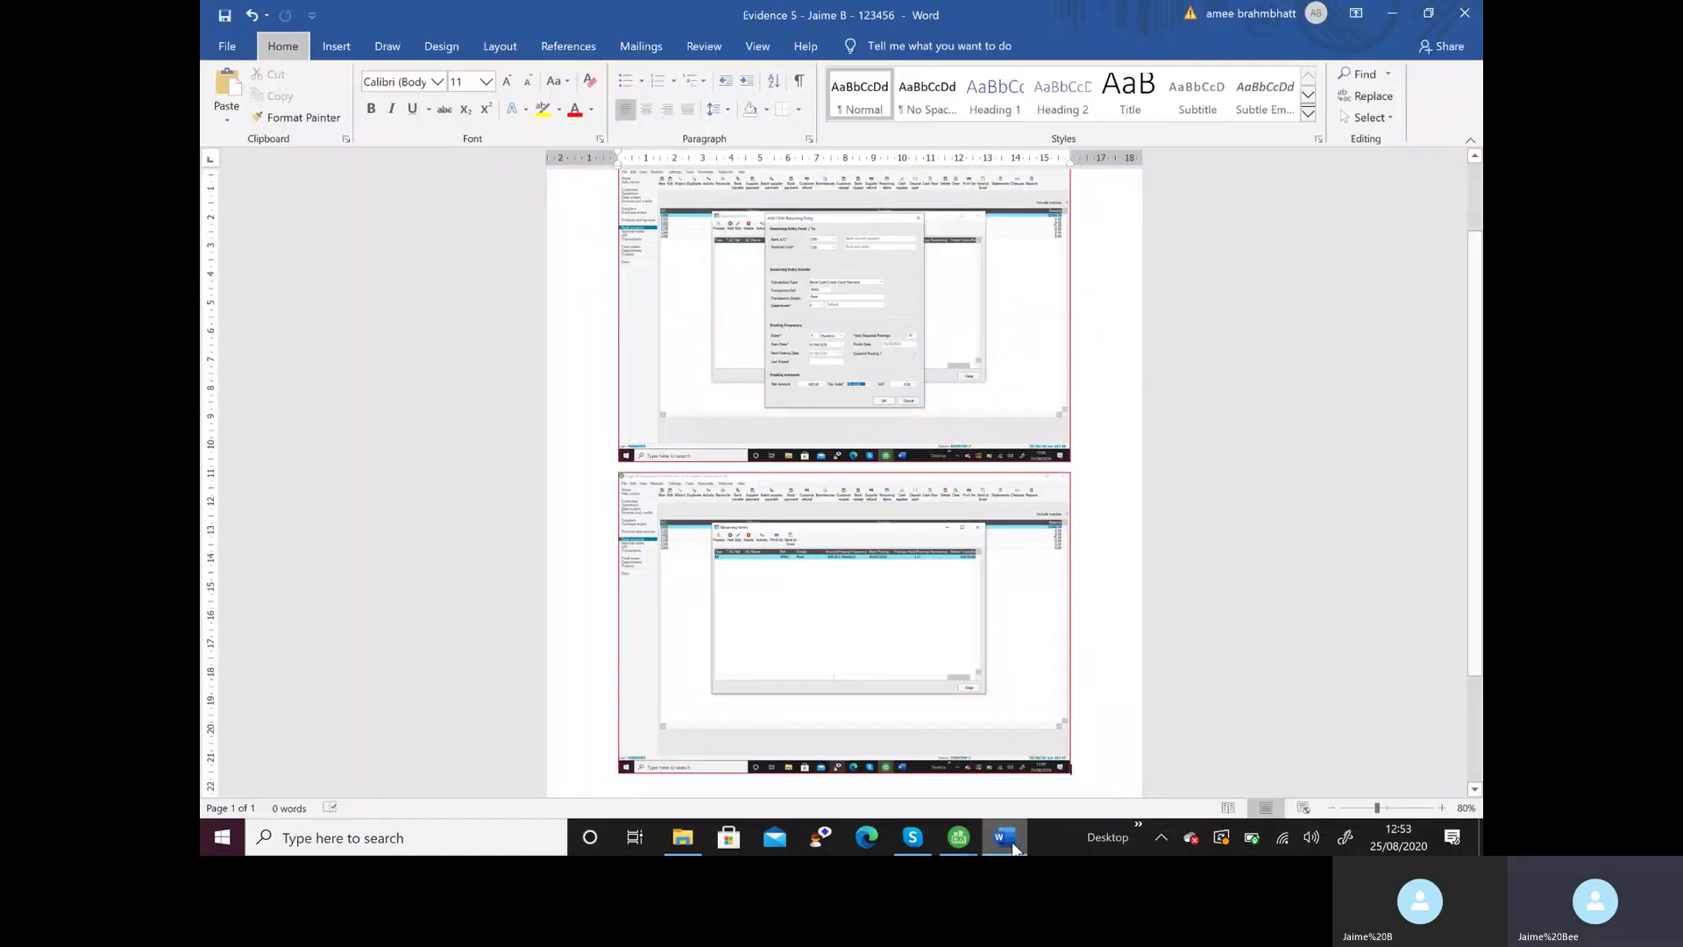
pyautogui.press('alt')
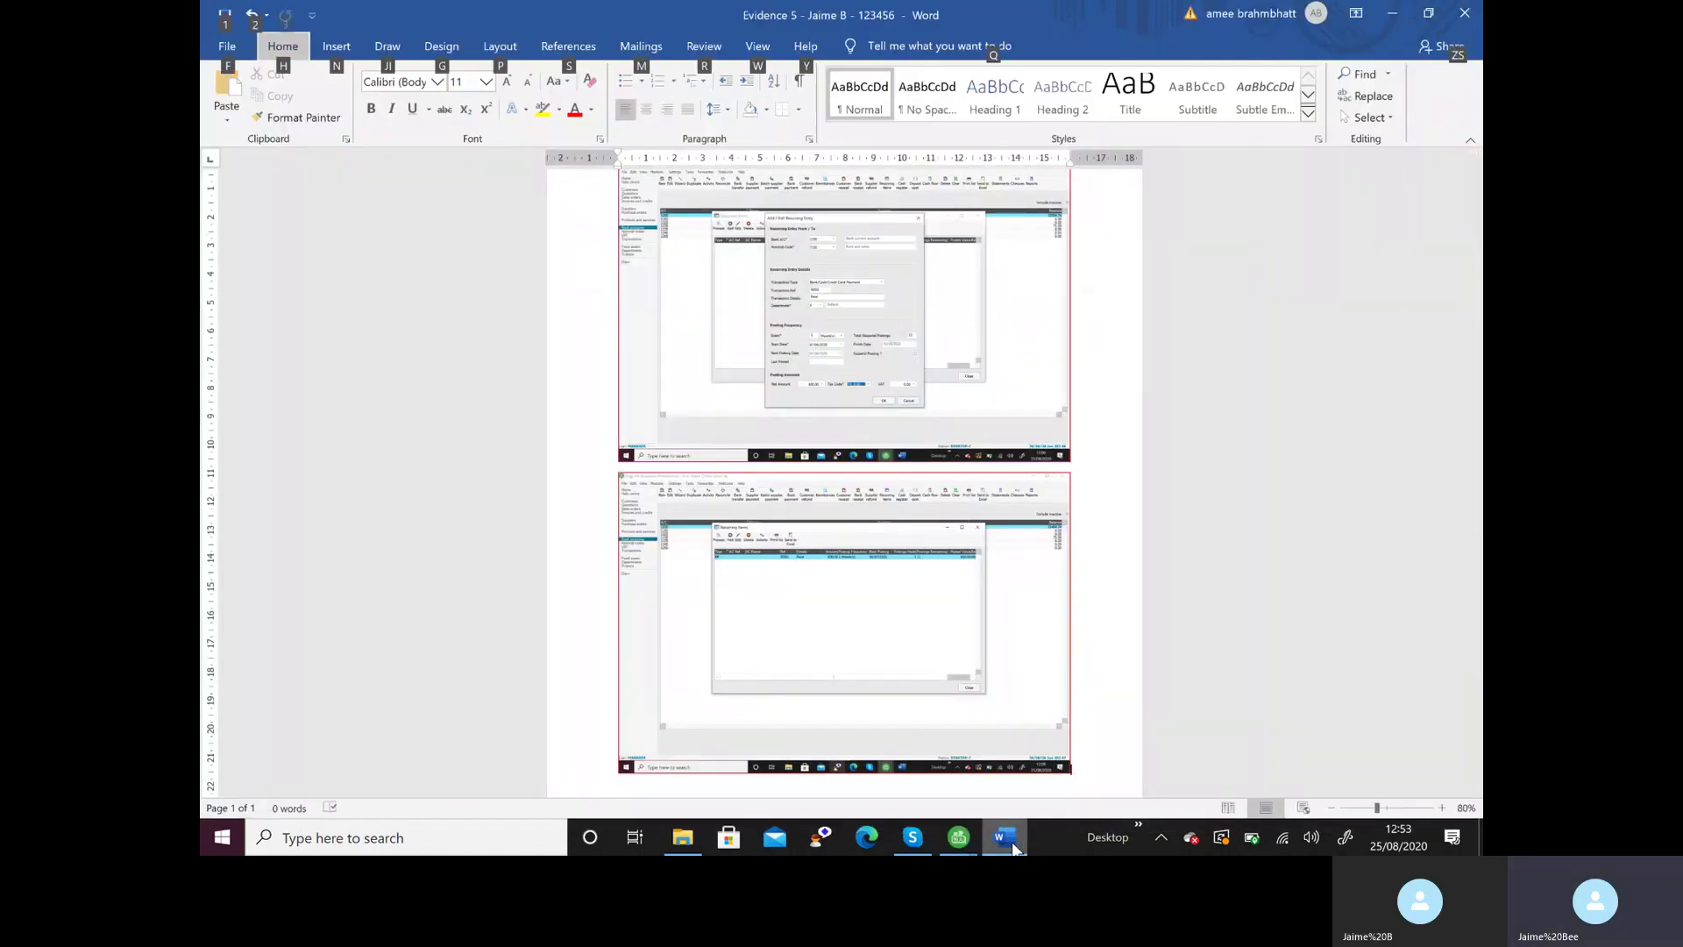
pyautogui.click(345, 584)
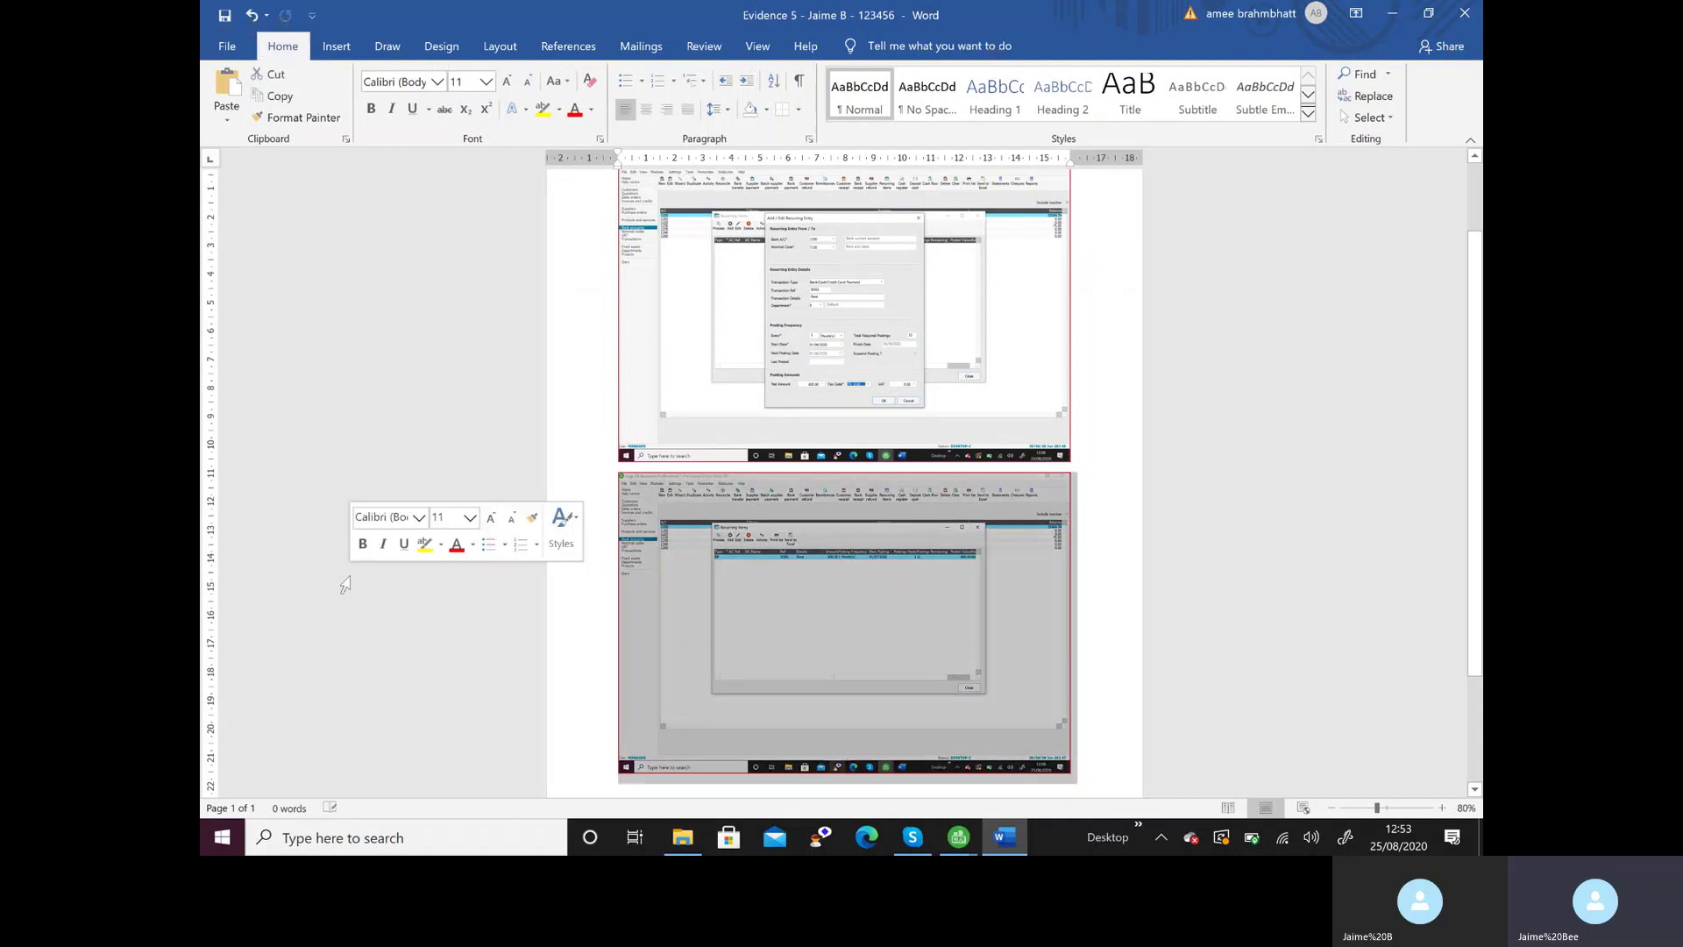
pyautogui.click(318, 475)
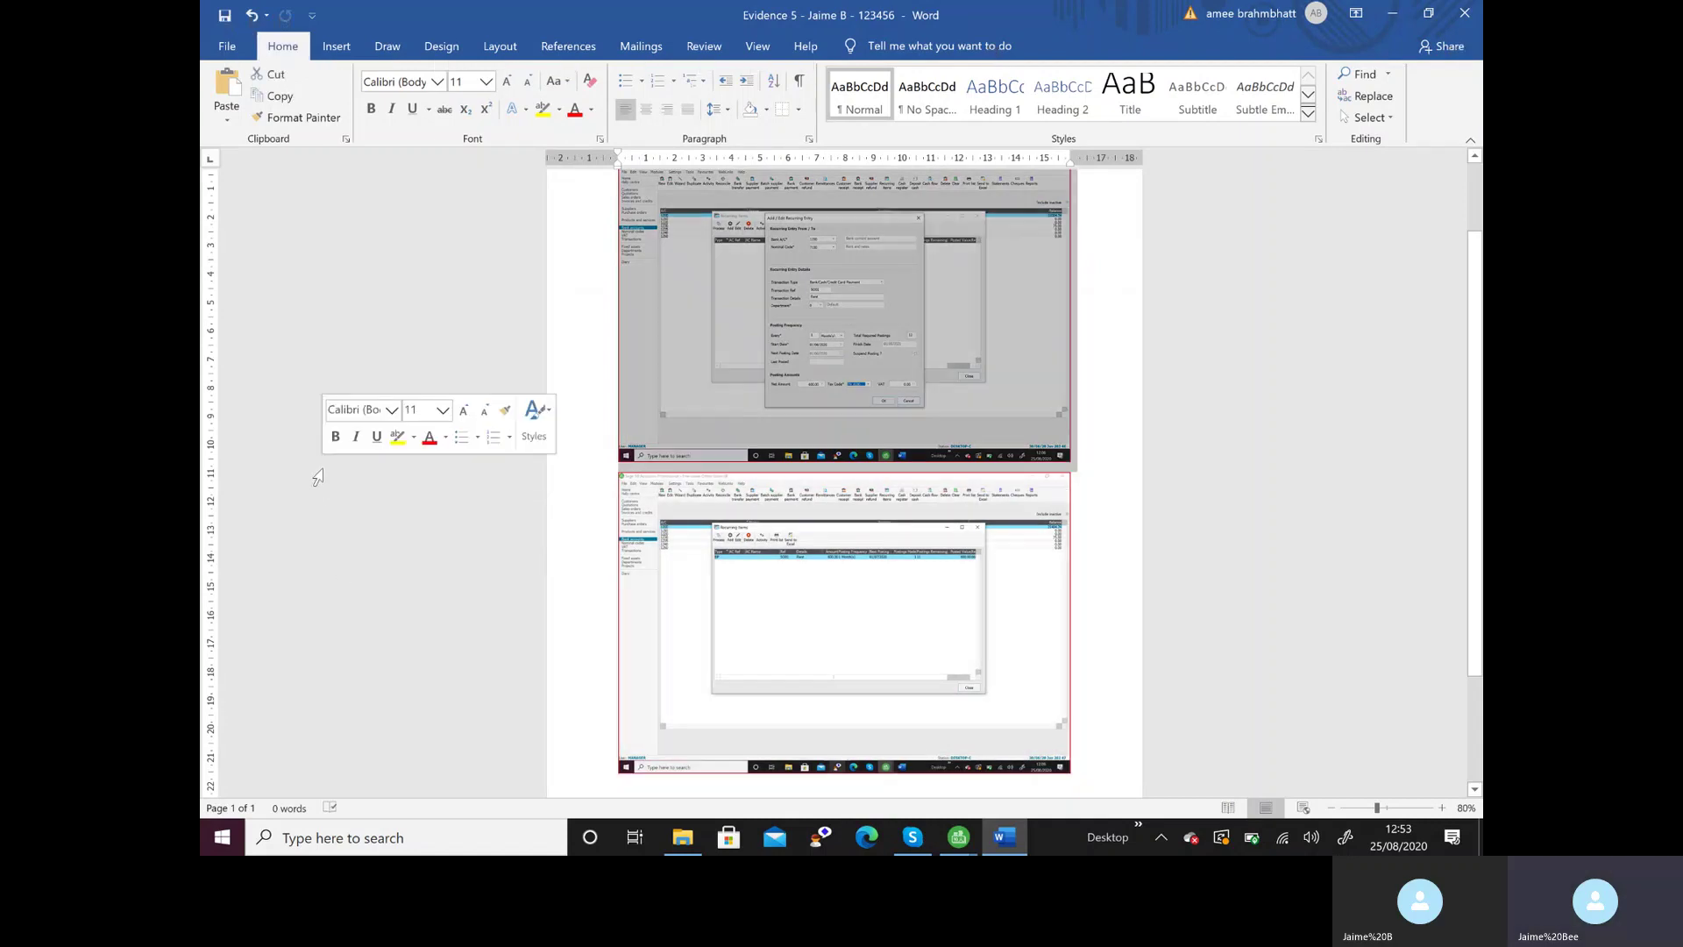
pyautogui.hotkey('ctrl', 'n')
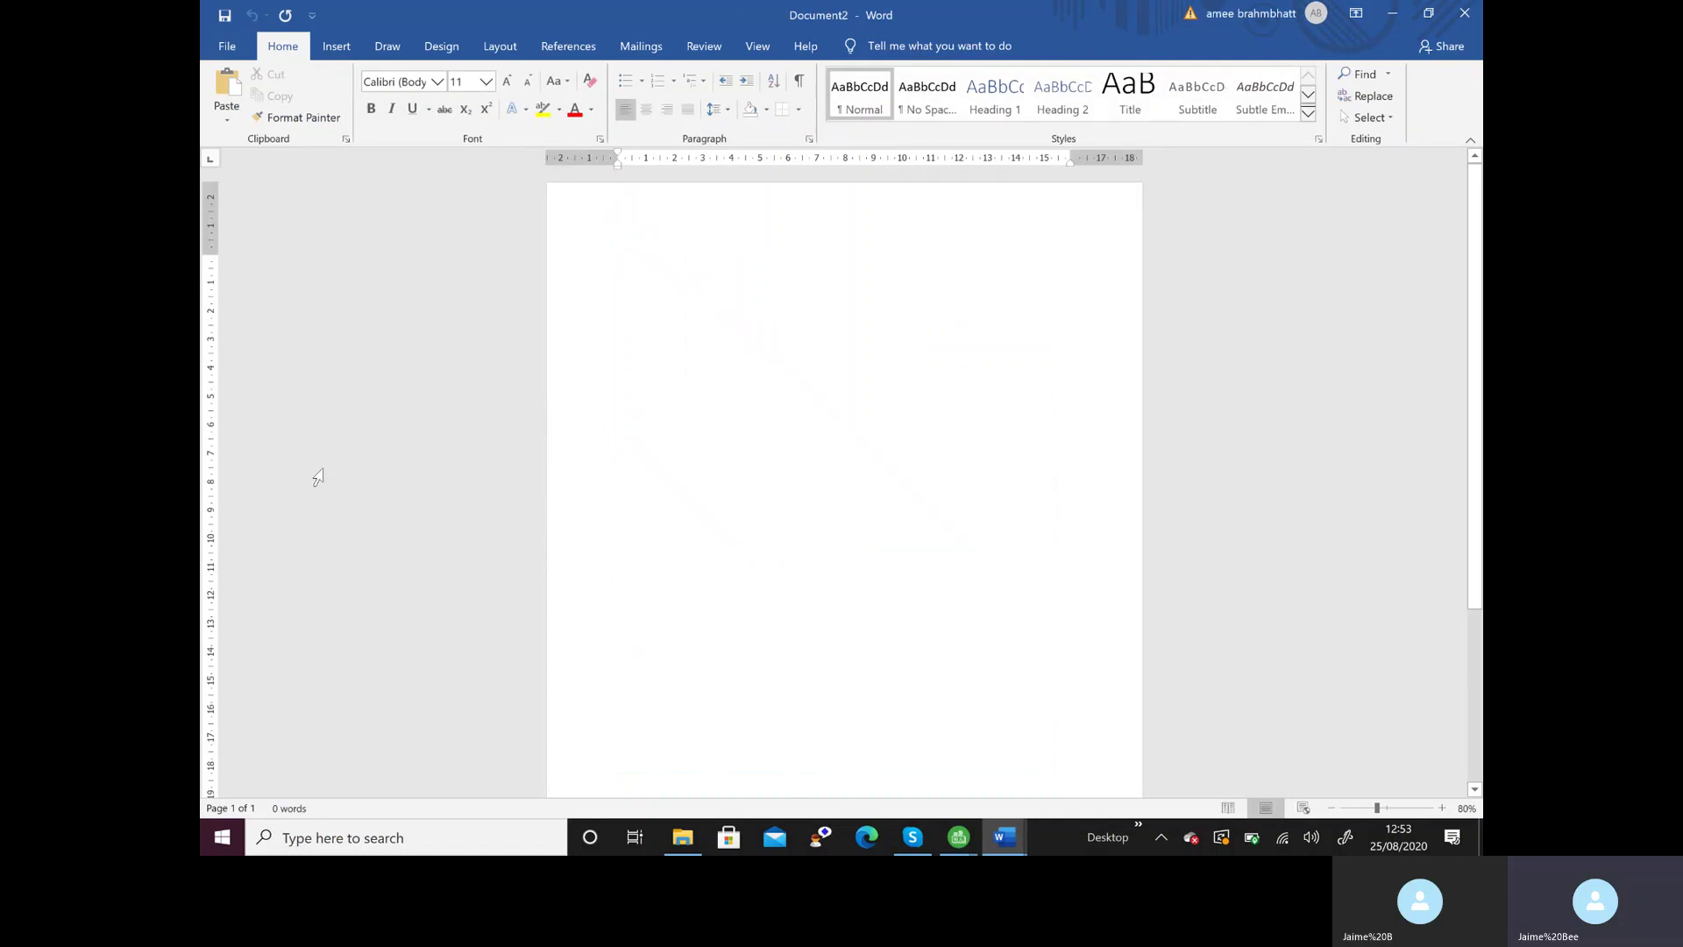
pyautogui.click(229, 91)
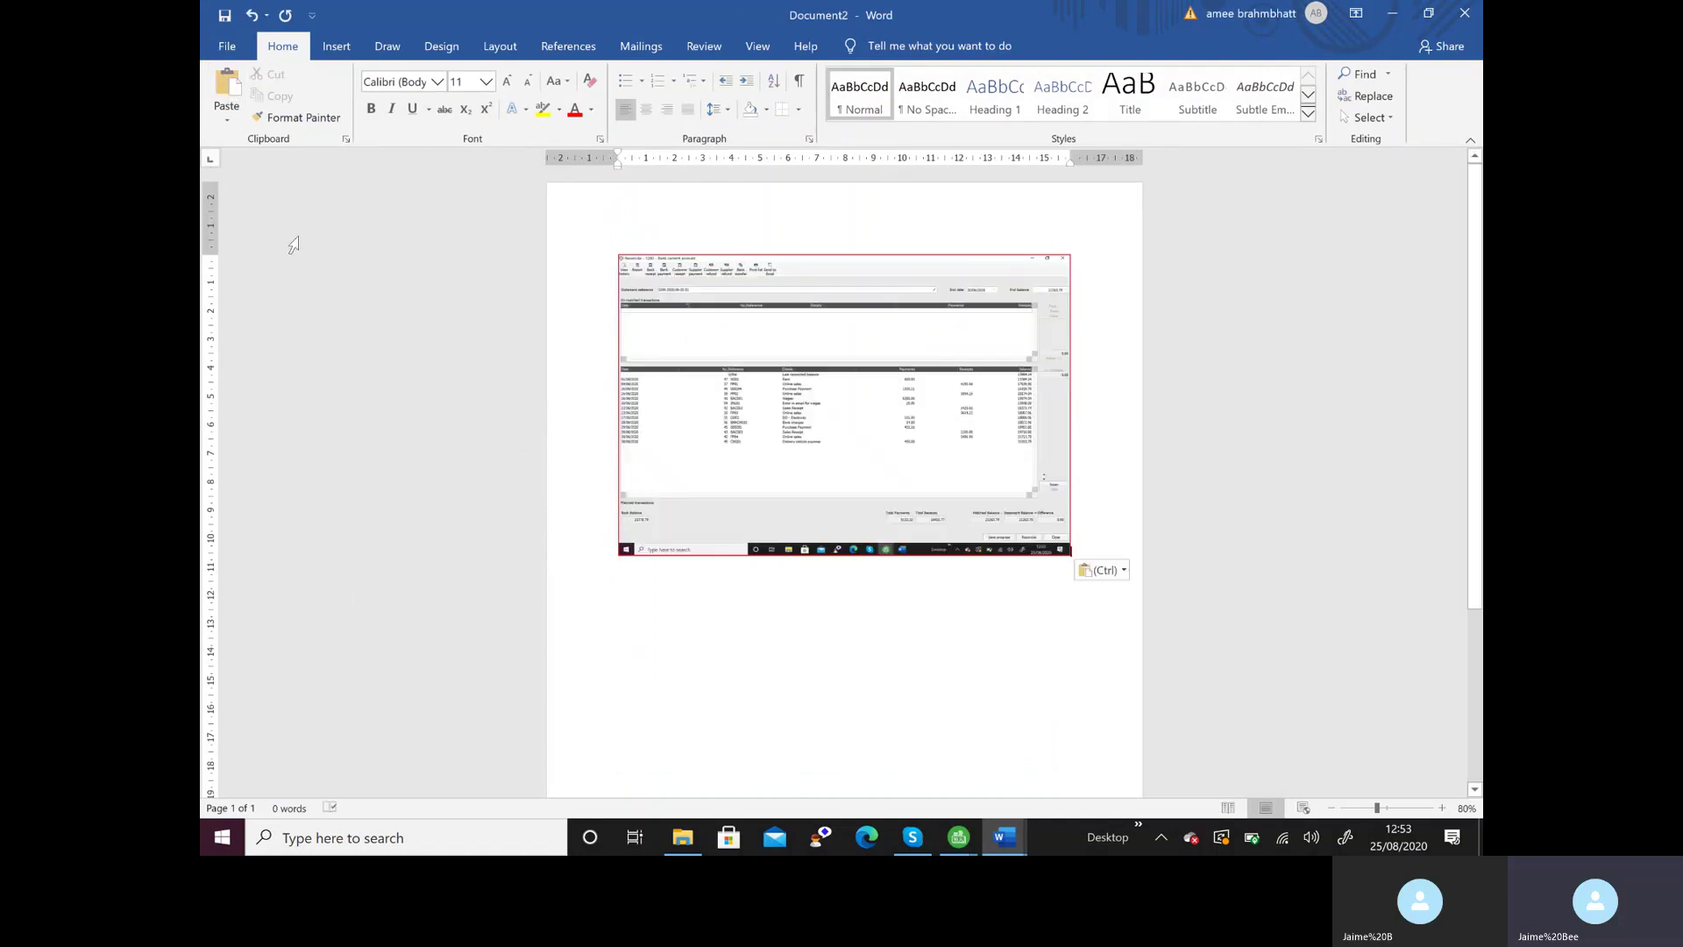
# - Save the screenshot document to the Sage Videos folder as Evidence 6
pyautogui.click(227, 46)
pyautogui.click(254, 289)
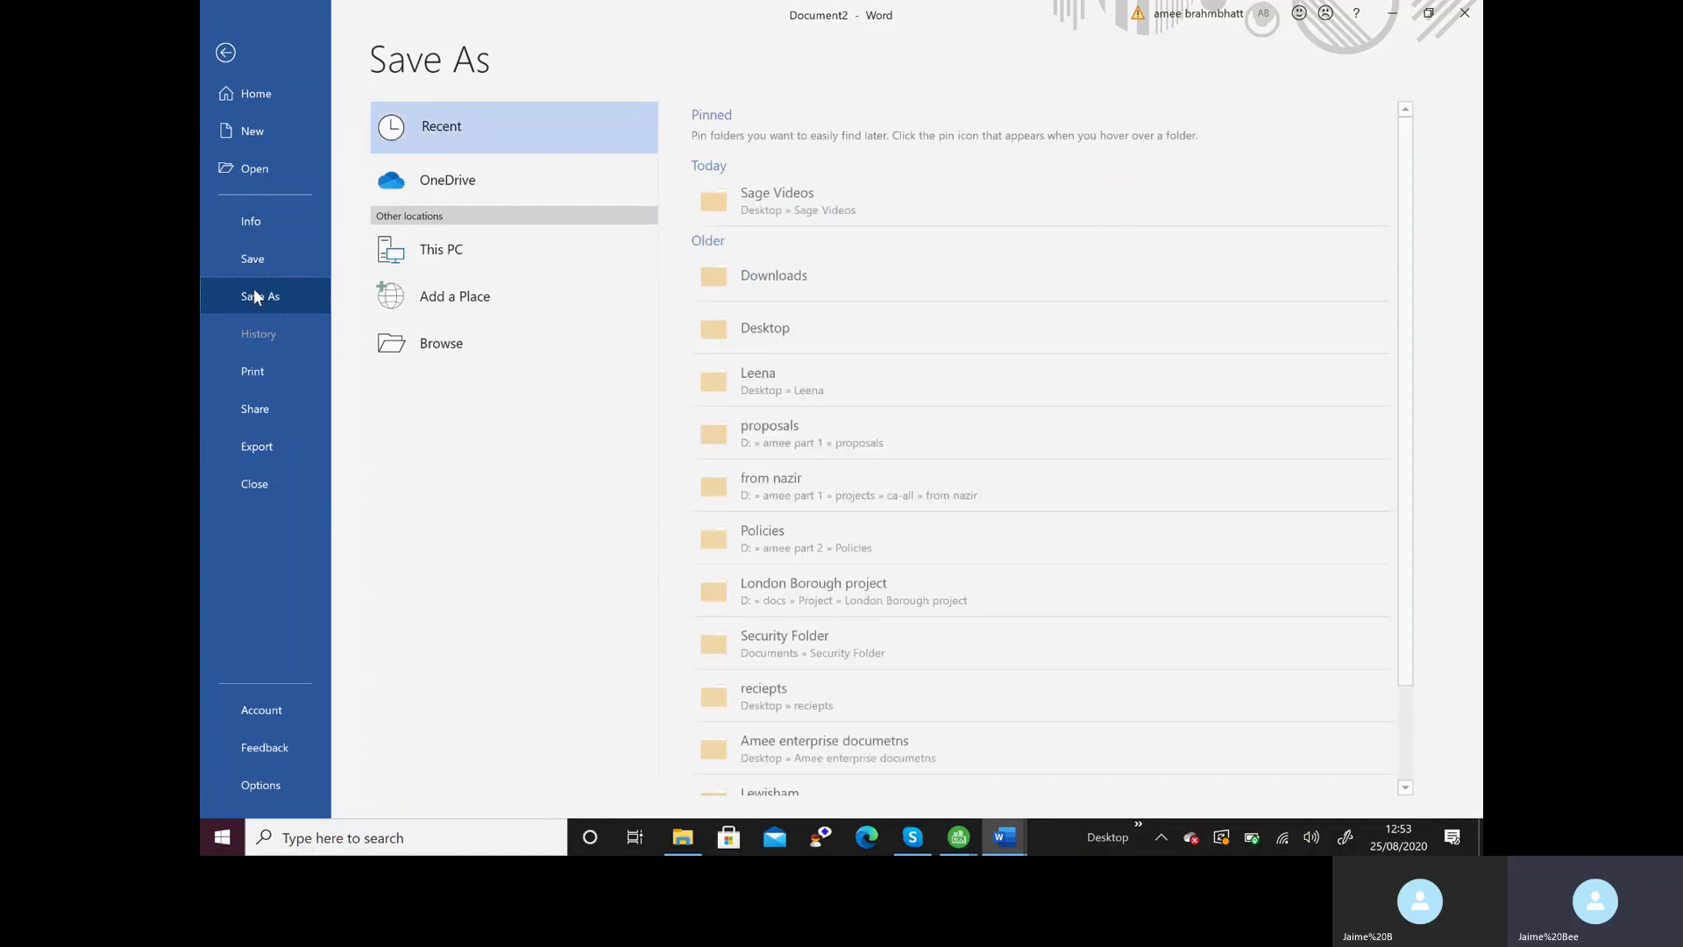
pyautogui.click(780, 219)
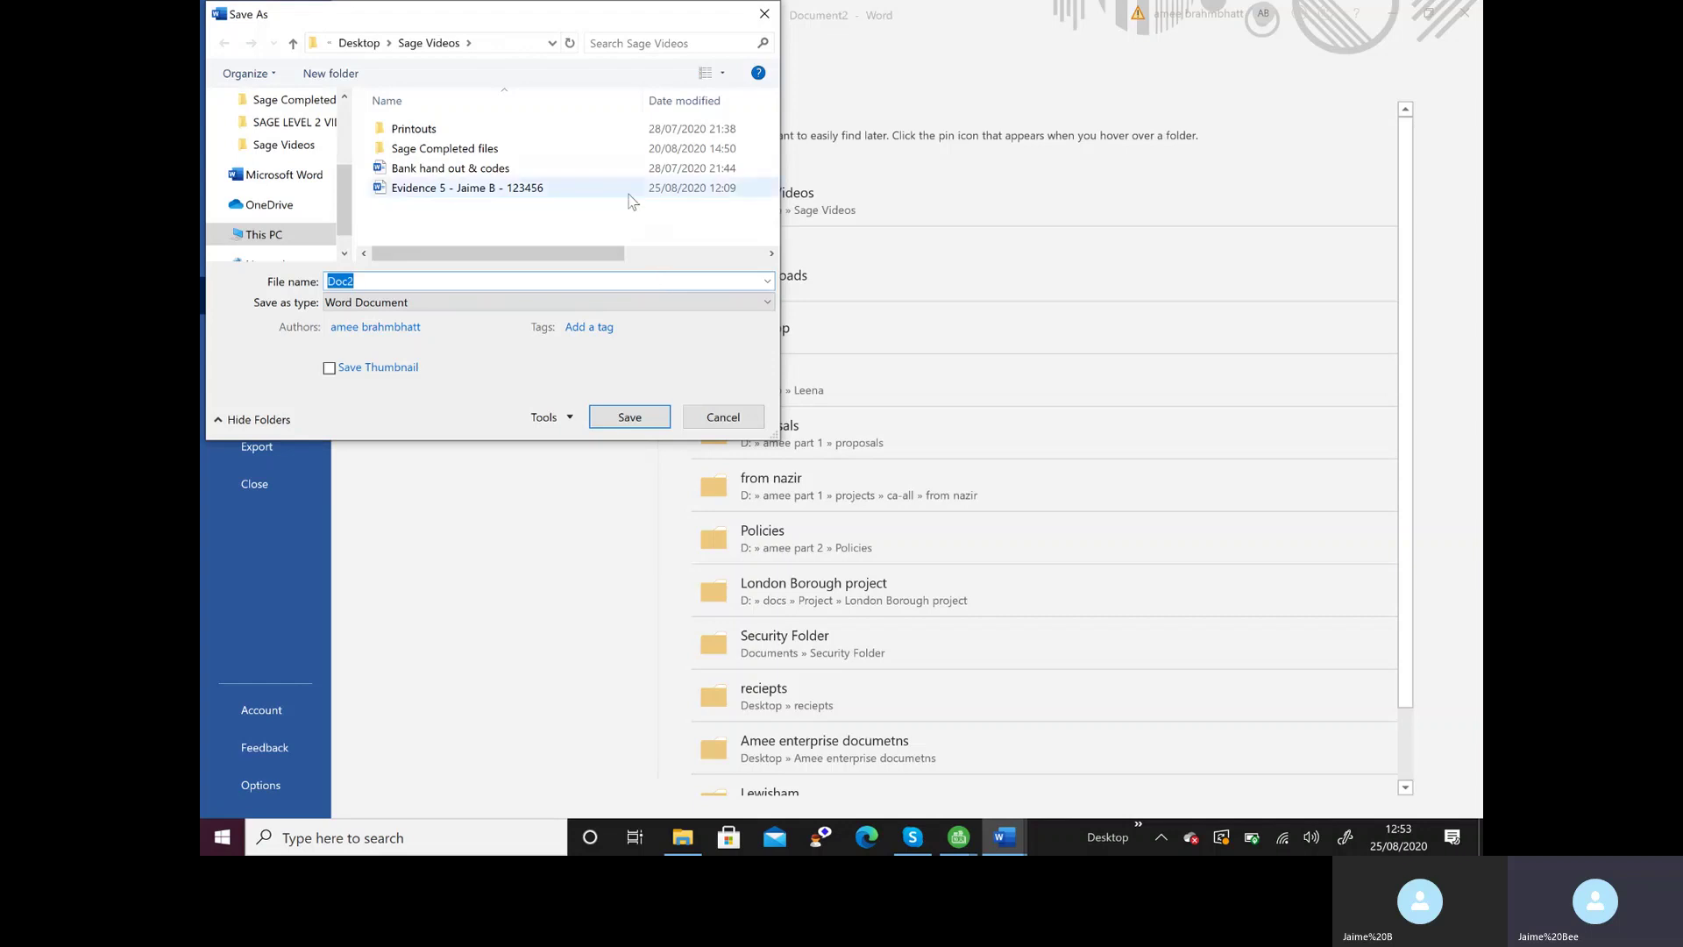
pyautogui.click(430, 195)
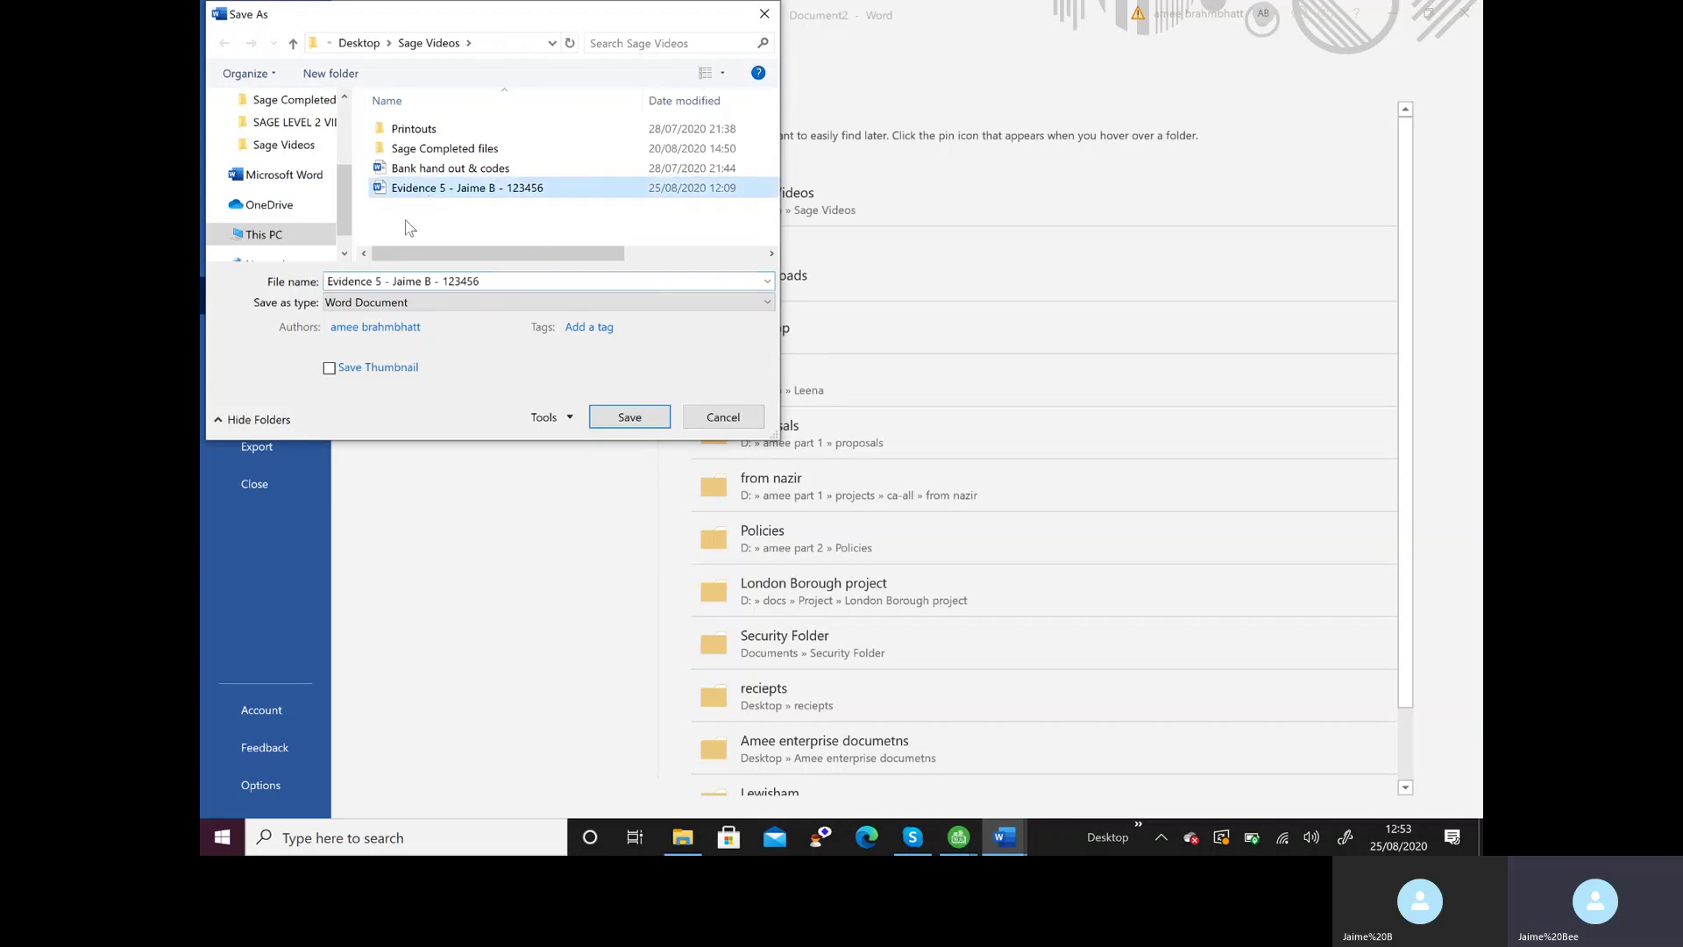
pyautogui.click(382, 282)
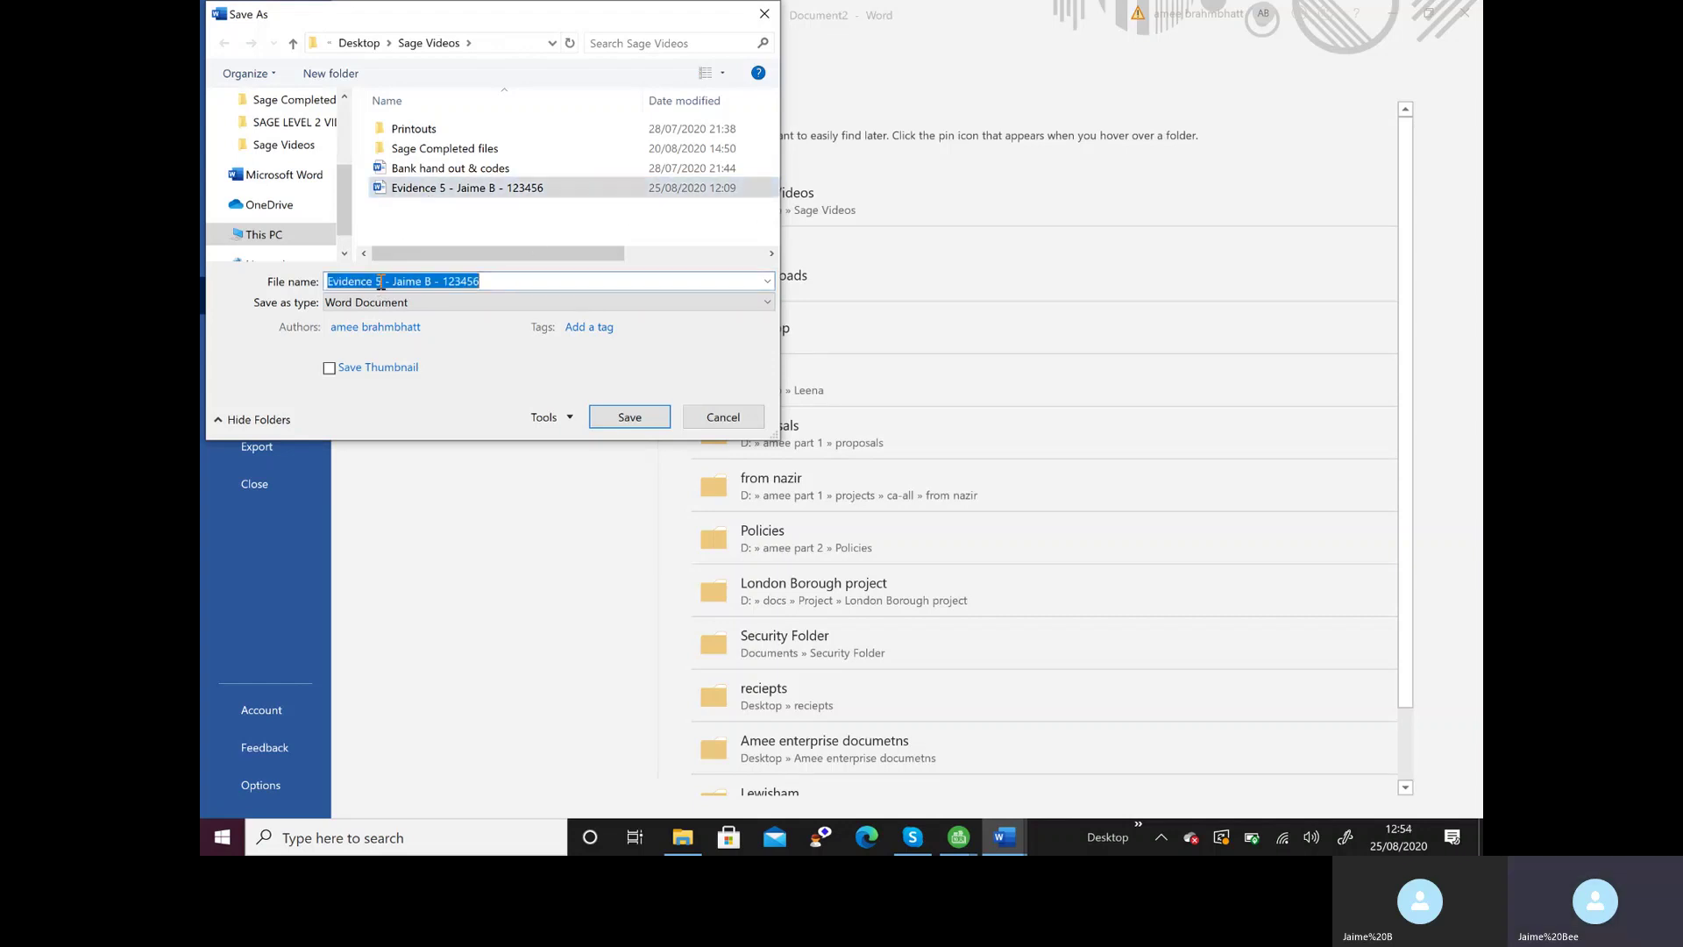
pyautogui.click(381, 282)
pyautogui.press('Delete')
pyautogui.press('Delete')
pyautogui.press('Delete')
pyautogui.press('Delete')
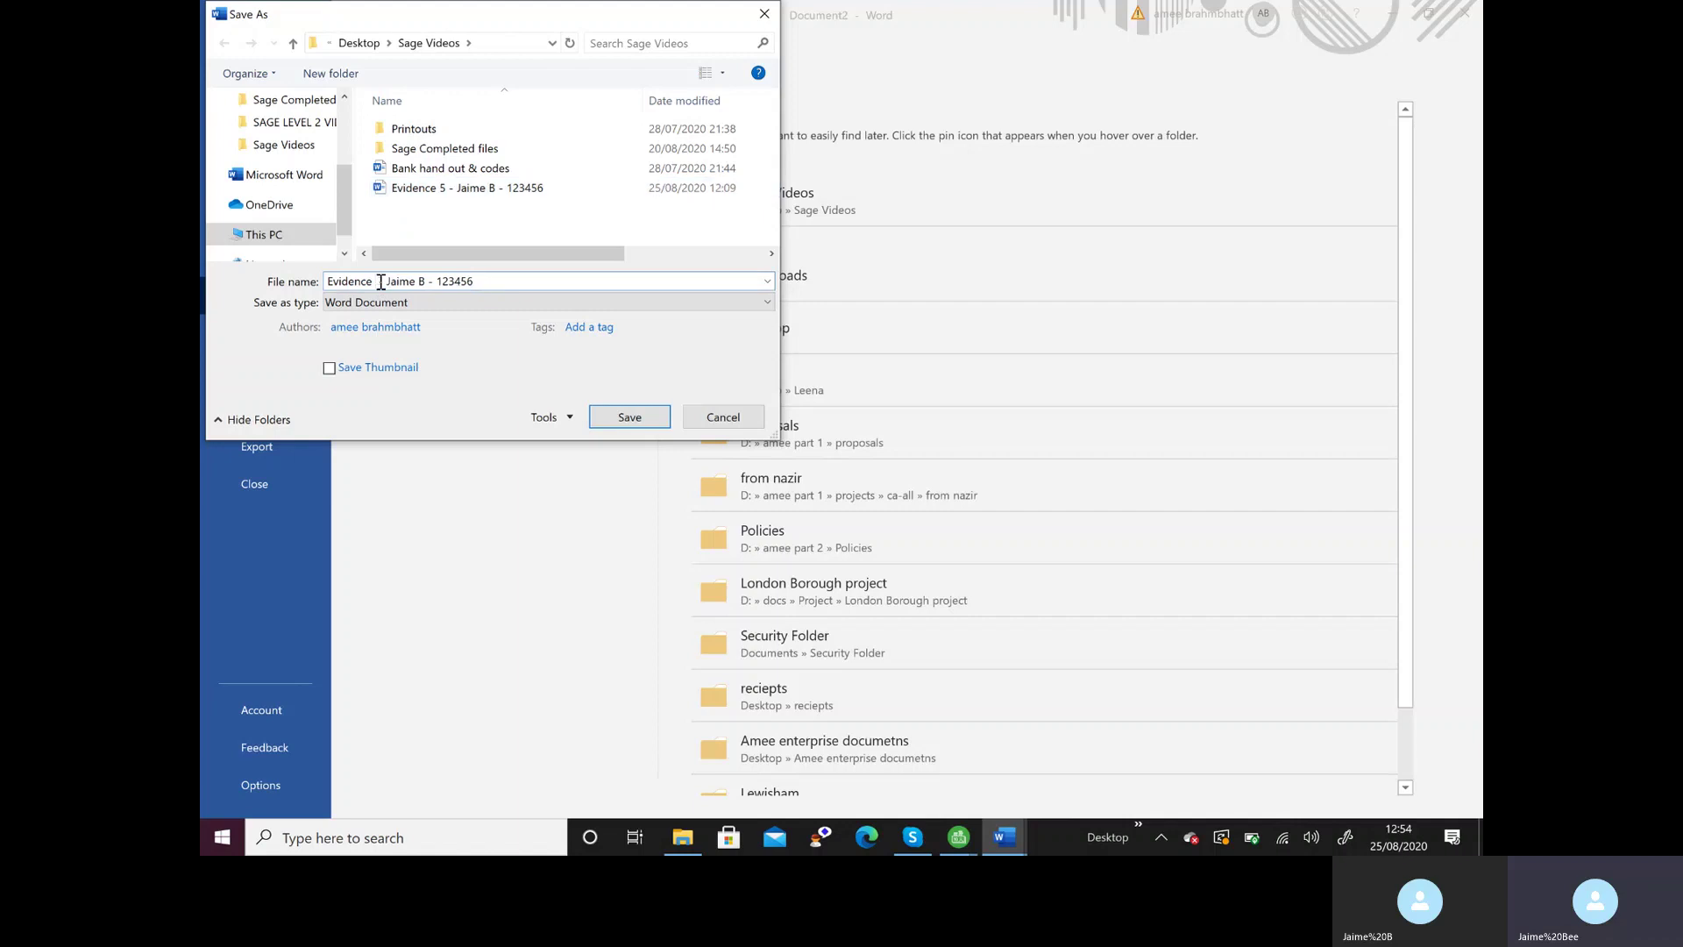
pyautogui.write('6 -')
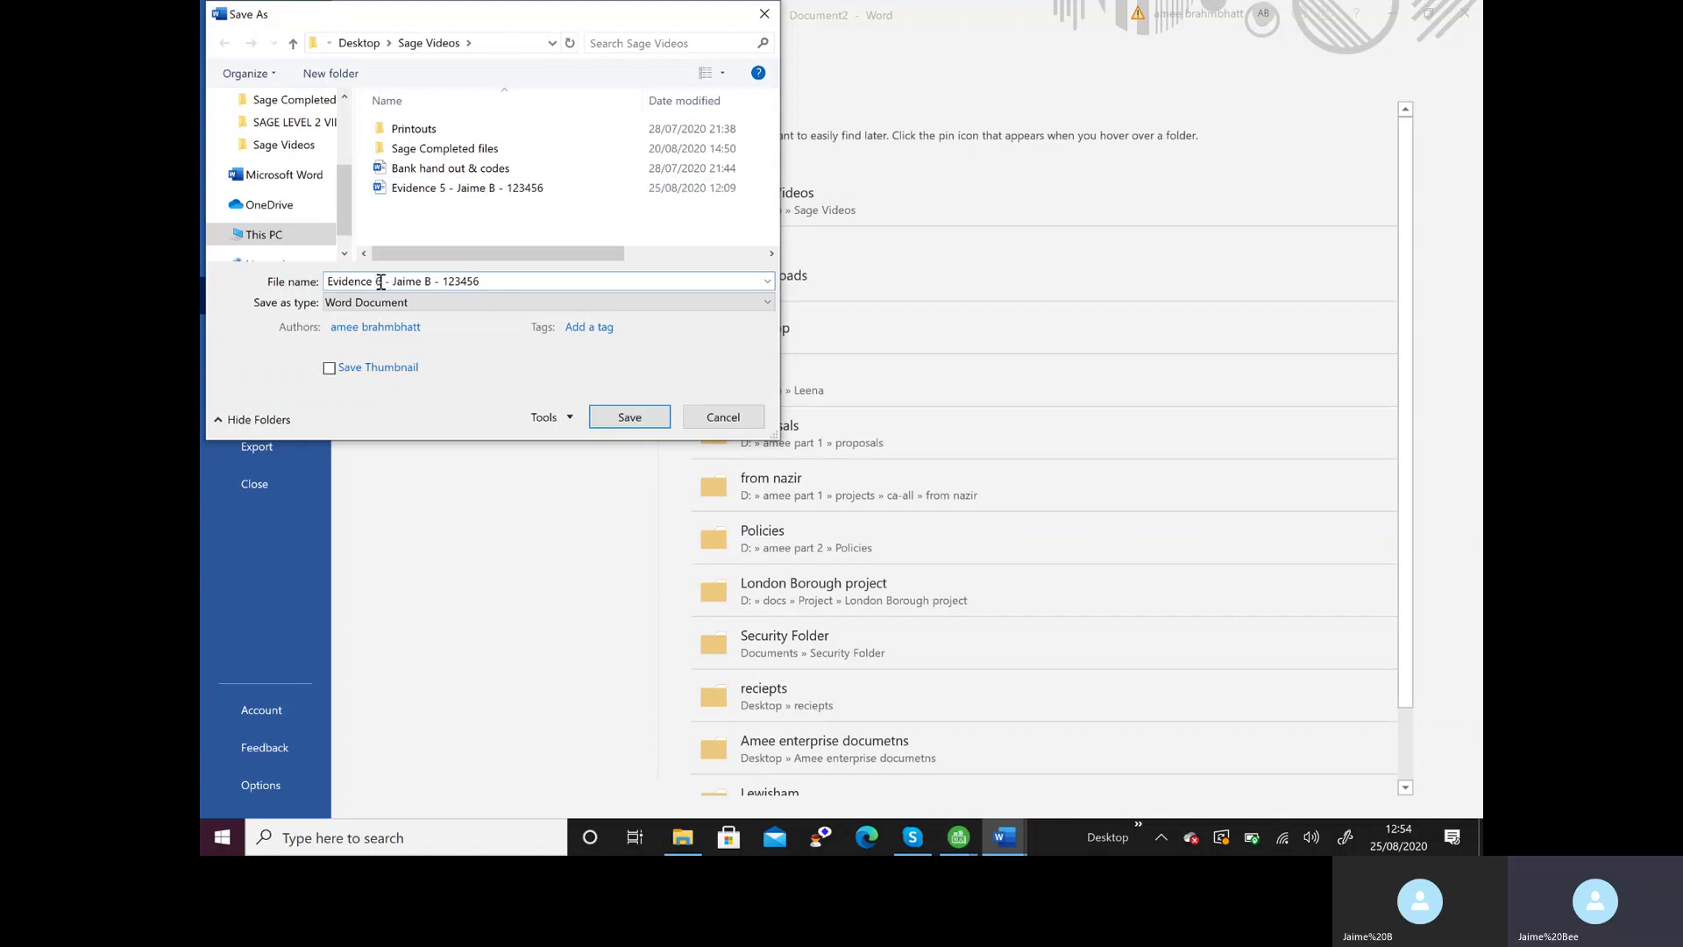
pyautogui.click(644, 424)
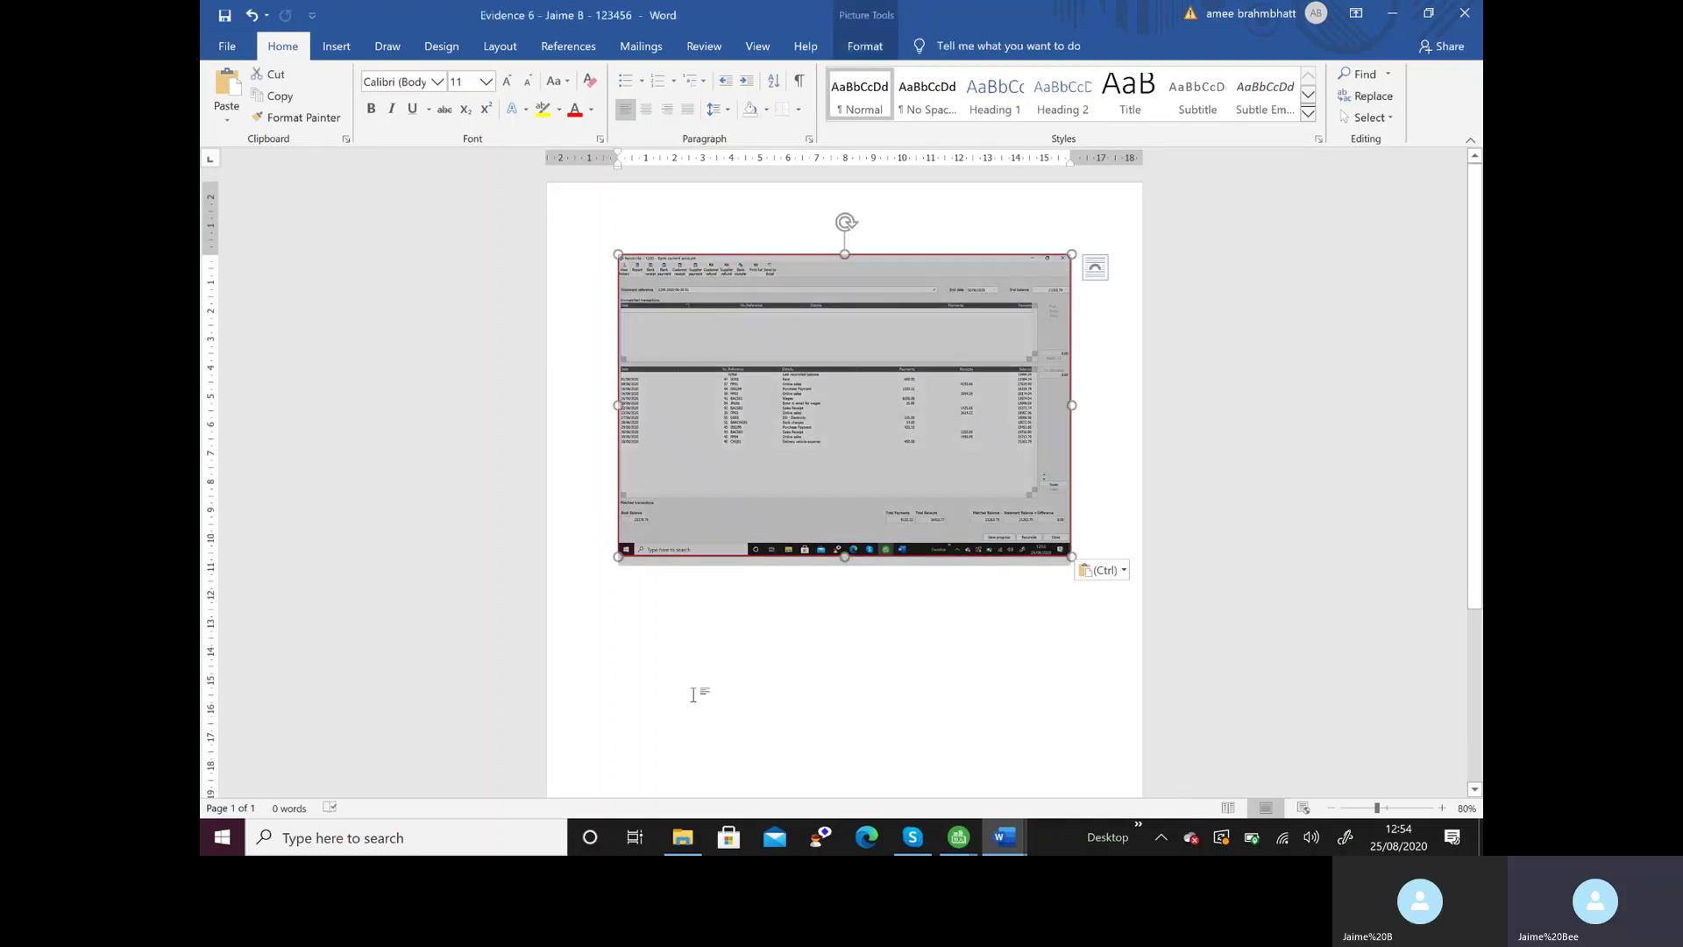
# - Minimise both Word documents and finalise the account 1200 reconciliation at 0.00 difference
pyautogui.click(1393, 16)
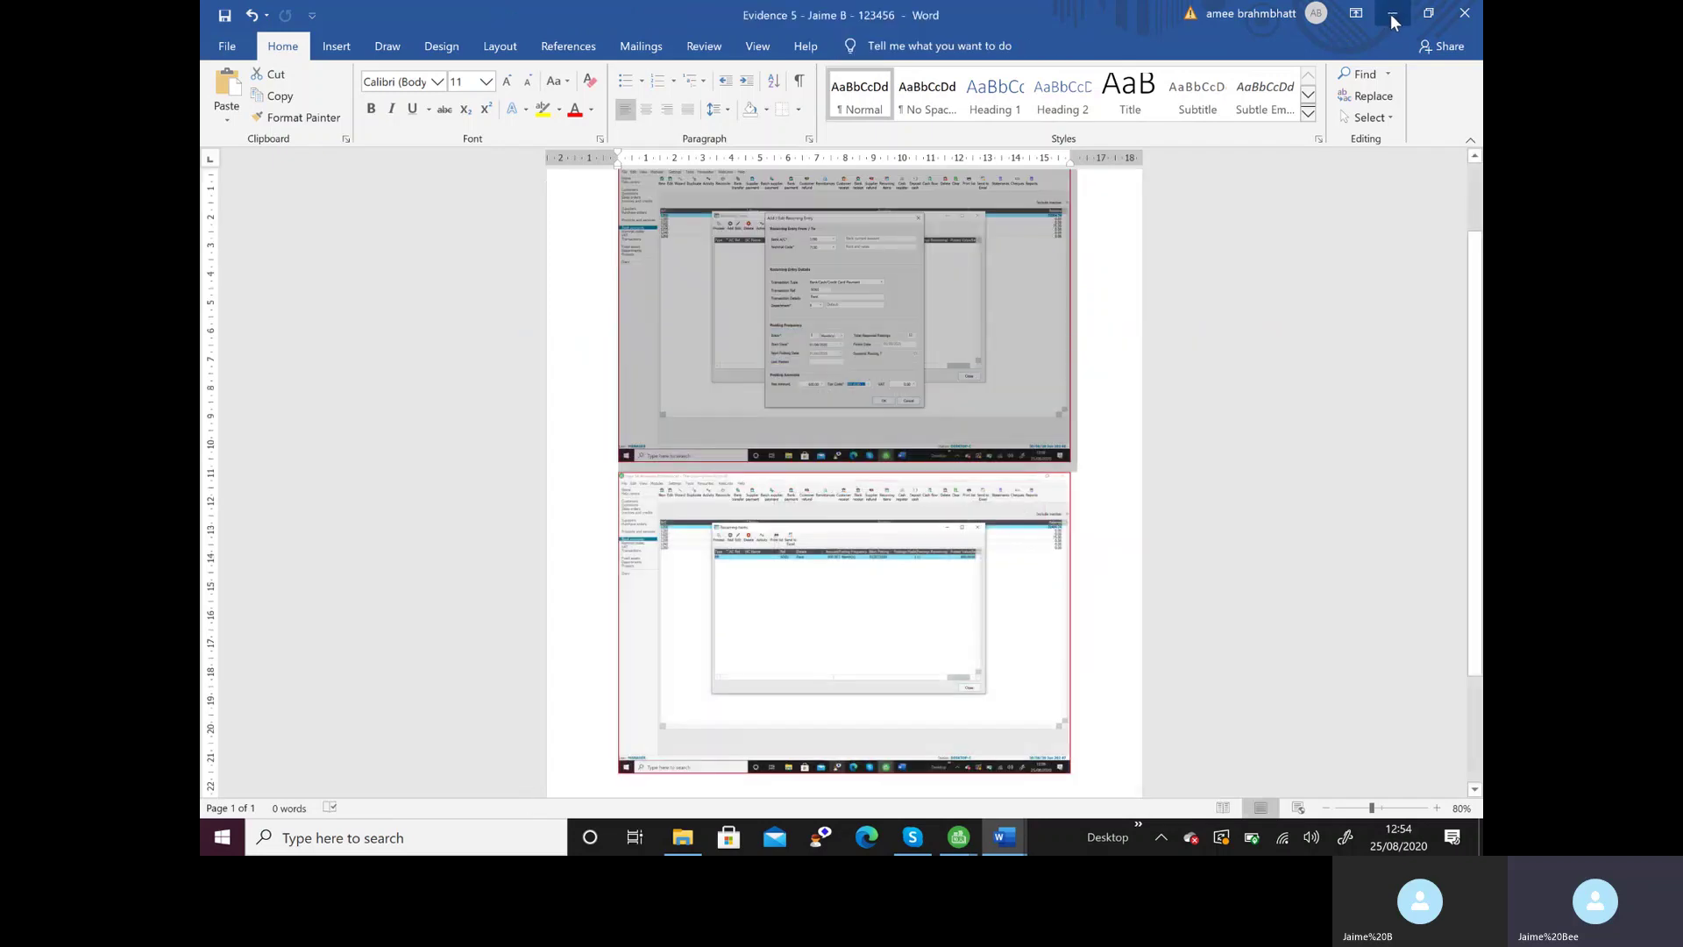
pyautogui.click(1390, 15)
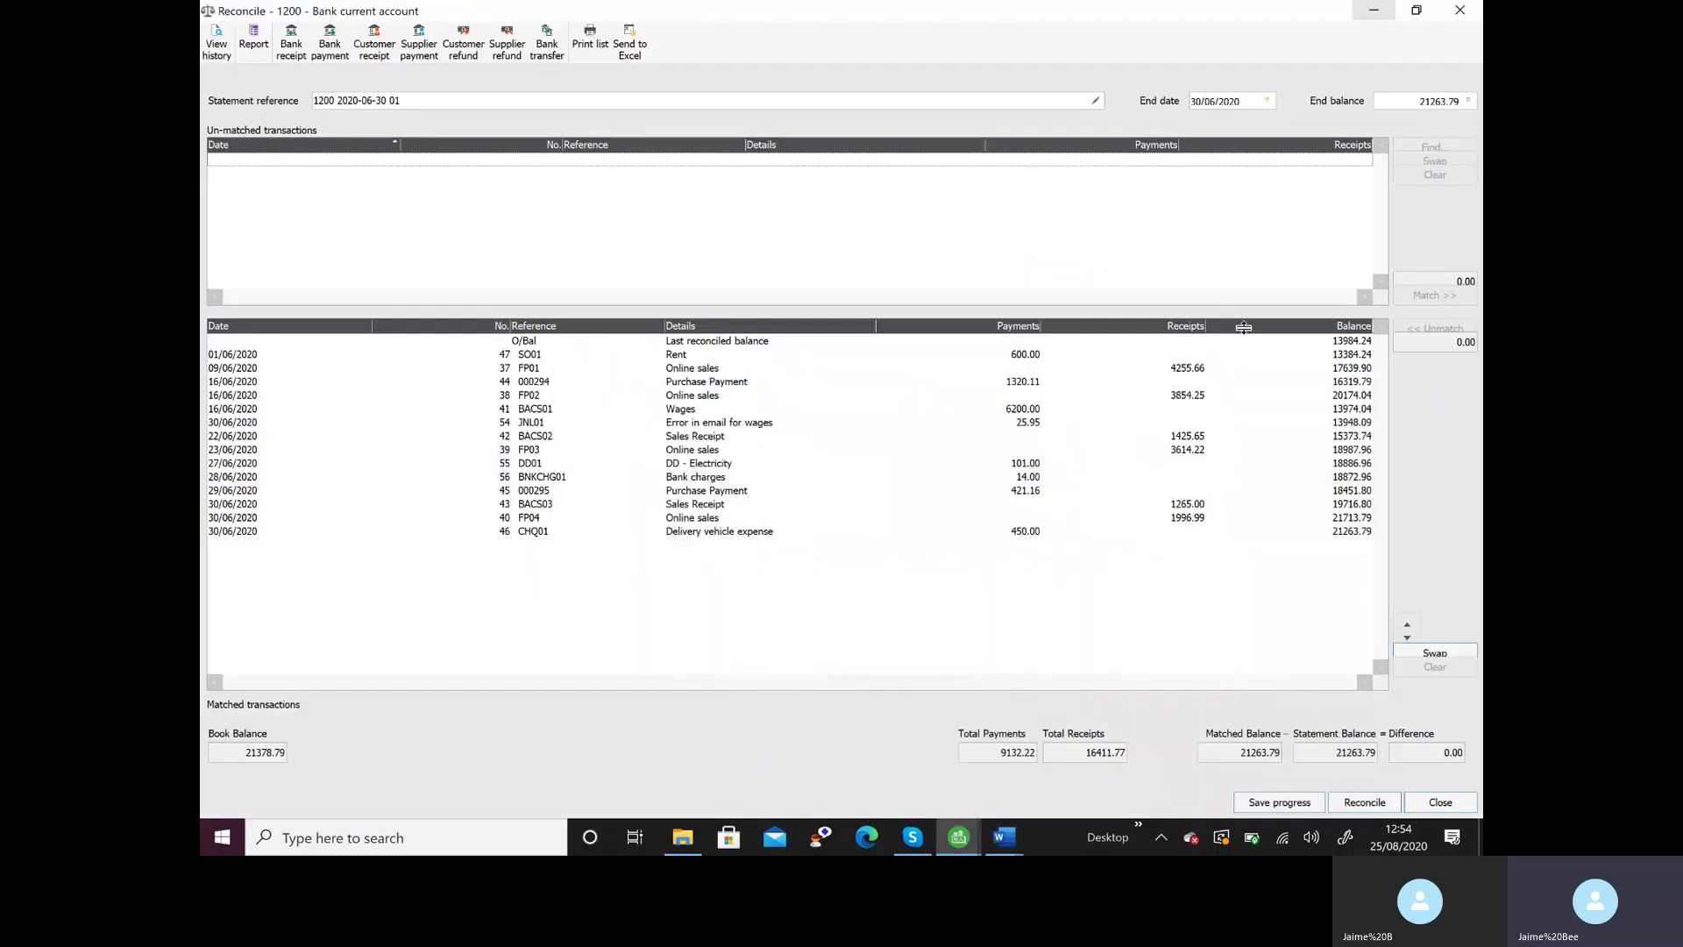
pyautogui.click(1352, 804)
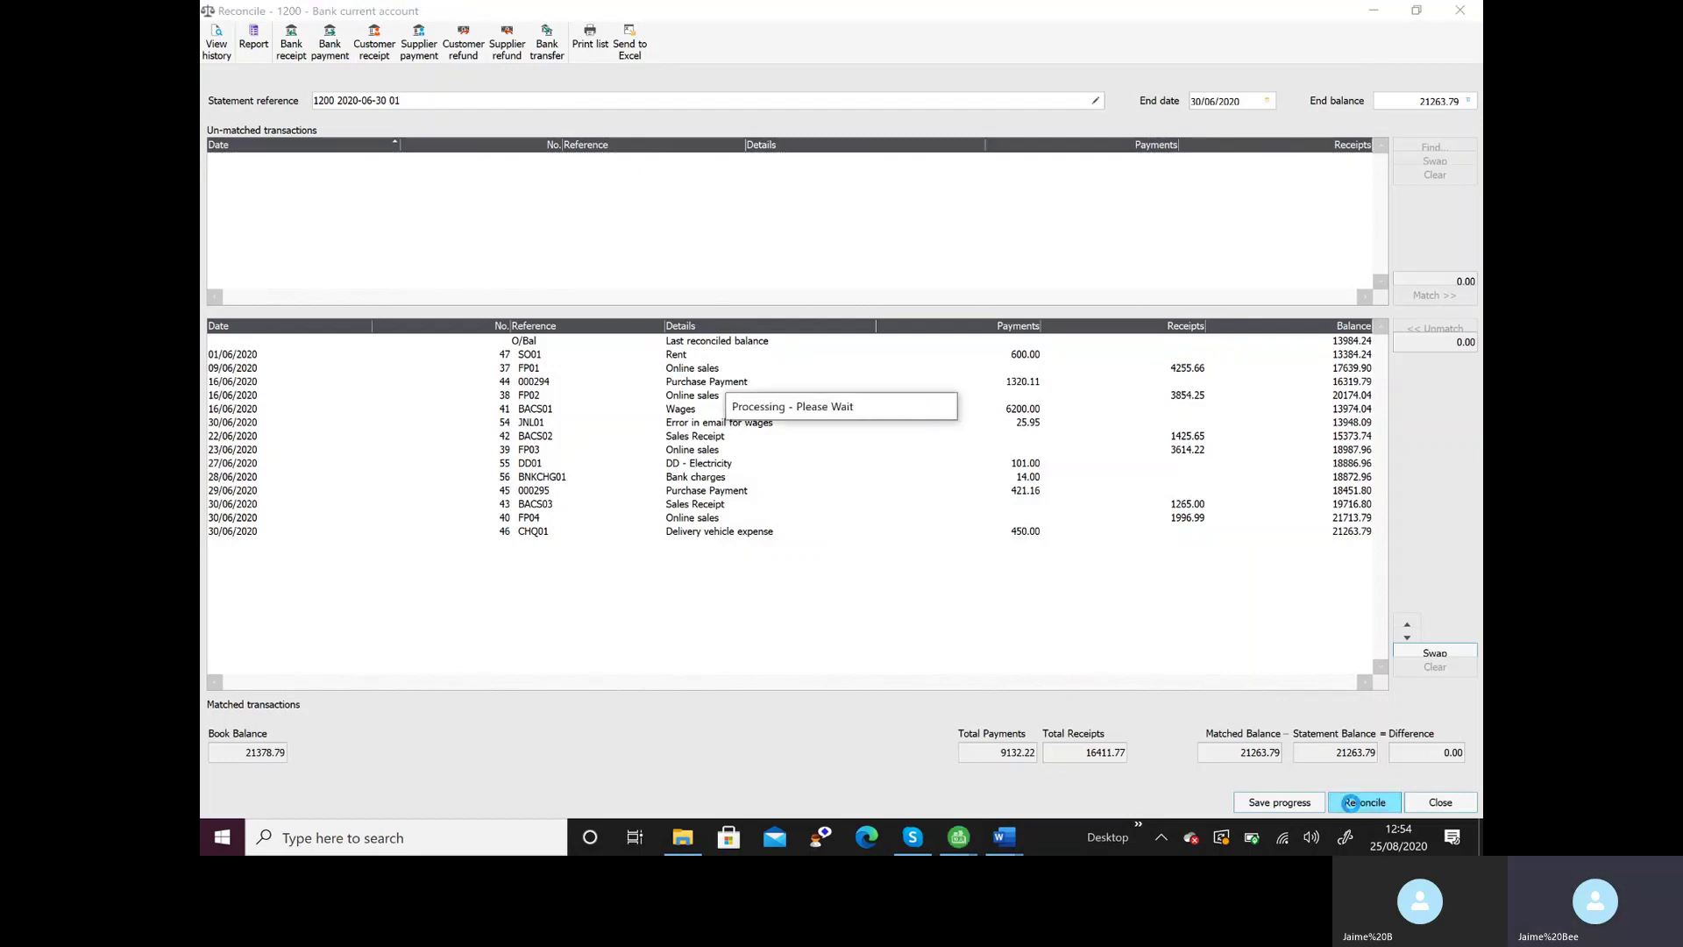